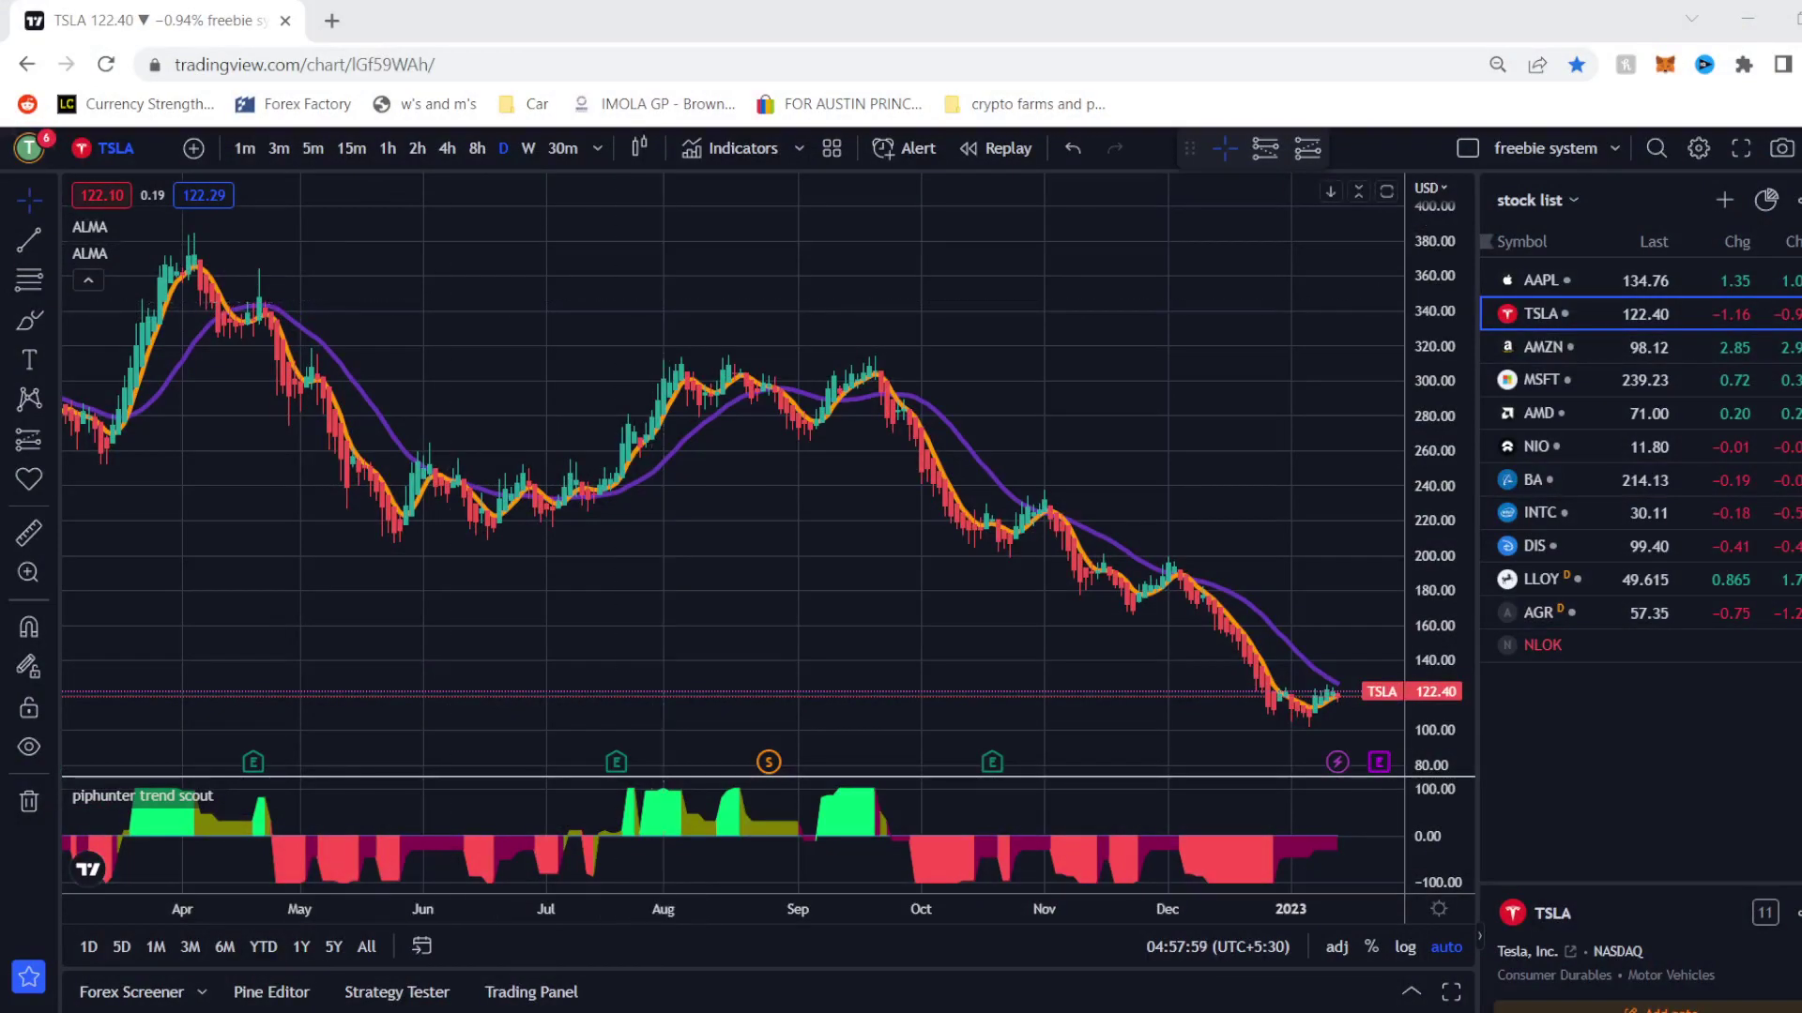
Review the input parameters of both ALMA indicators and close them unchanged.
{"action": "left_click", "coordinate": [153, 227]}
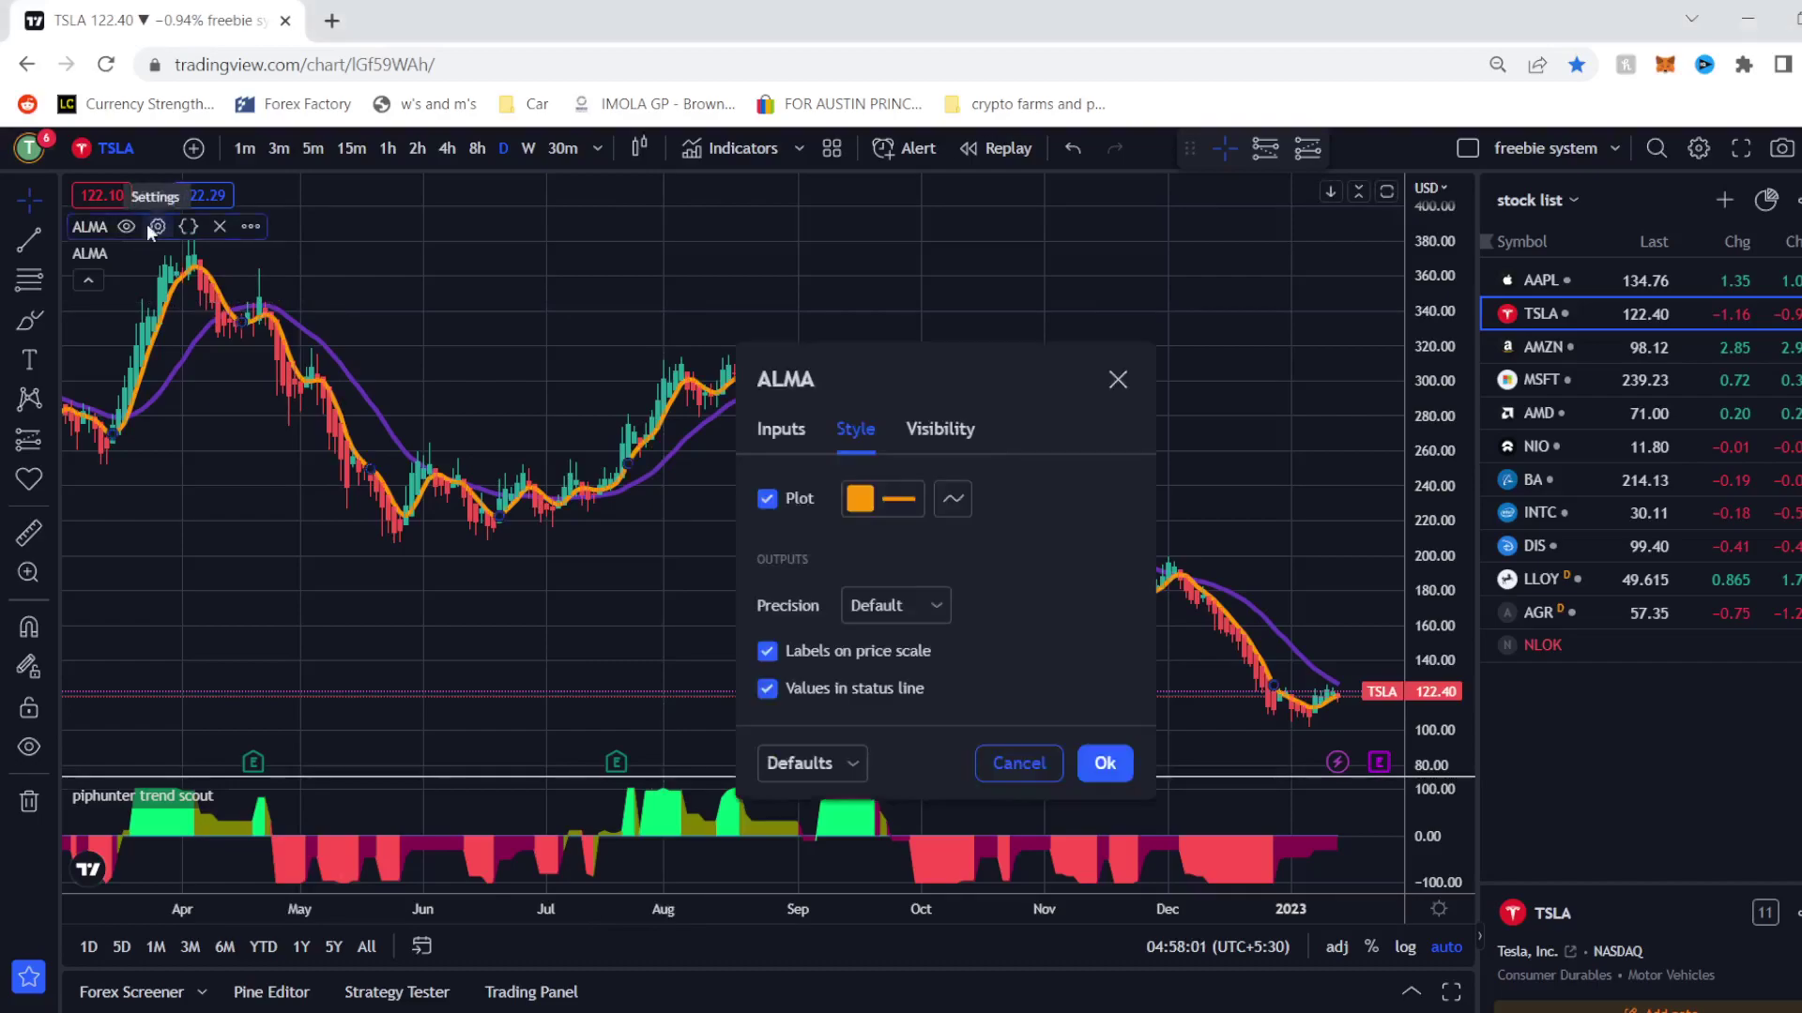
{"action": "left_click", "coordinate": [784, 425]}
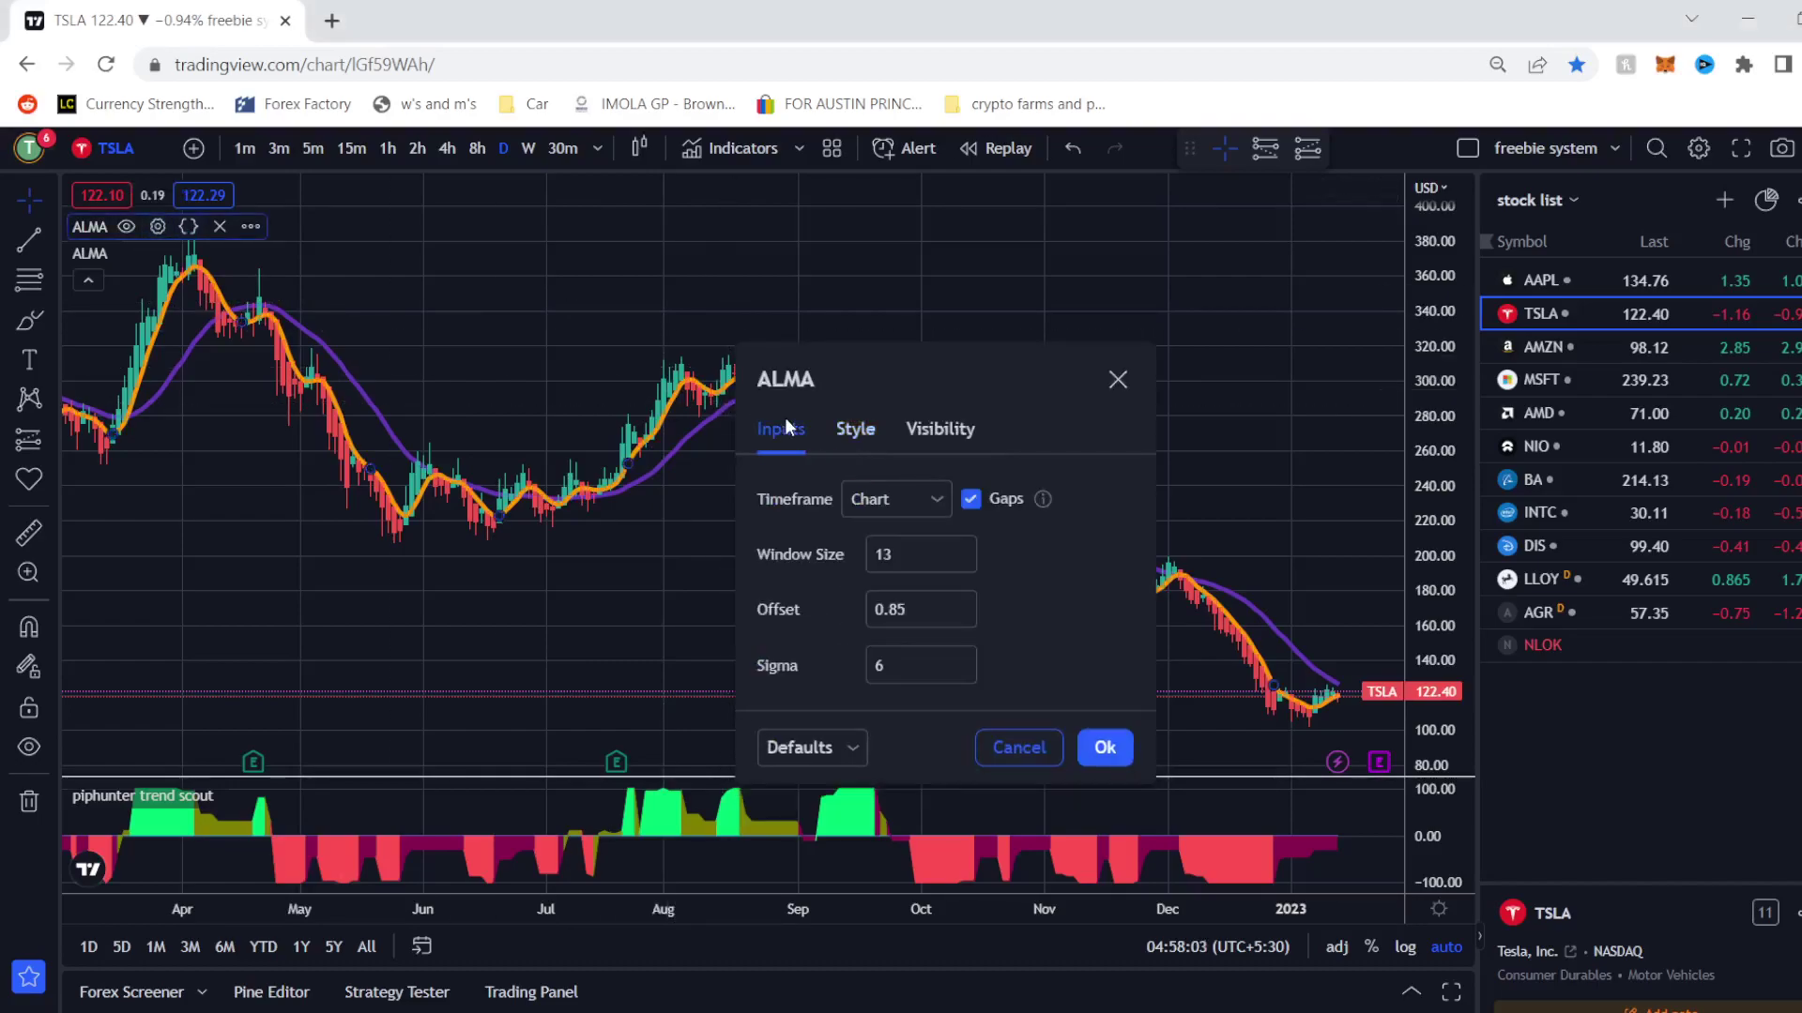
{"action": "left_click", "coordinate": [1107, 746]}
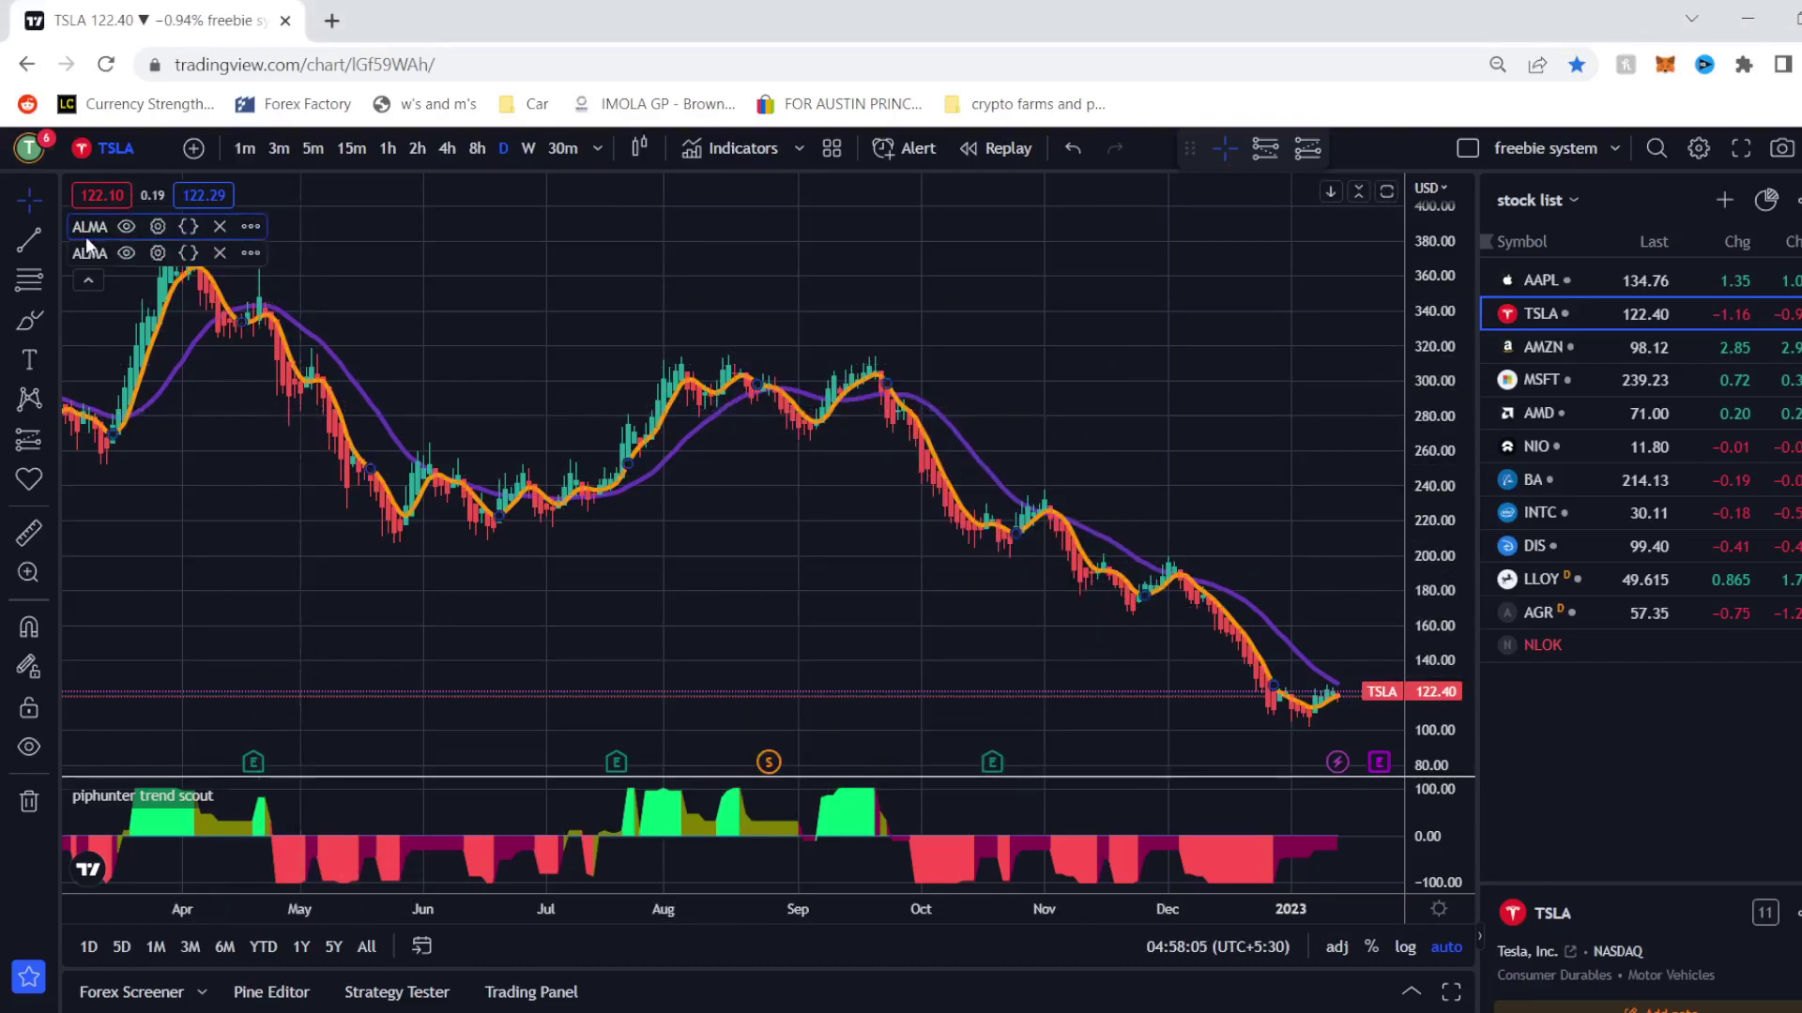
{"action": "left_click", "coordinate": [158, 253]}
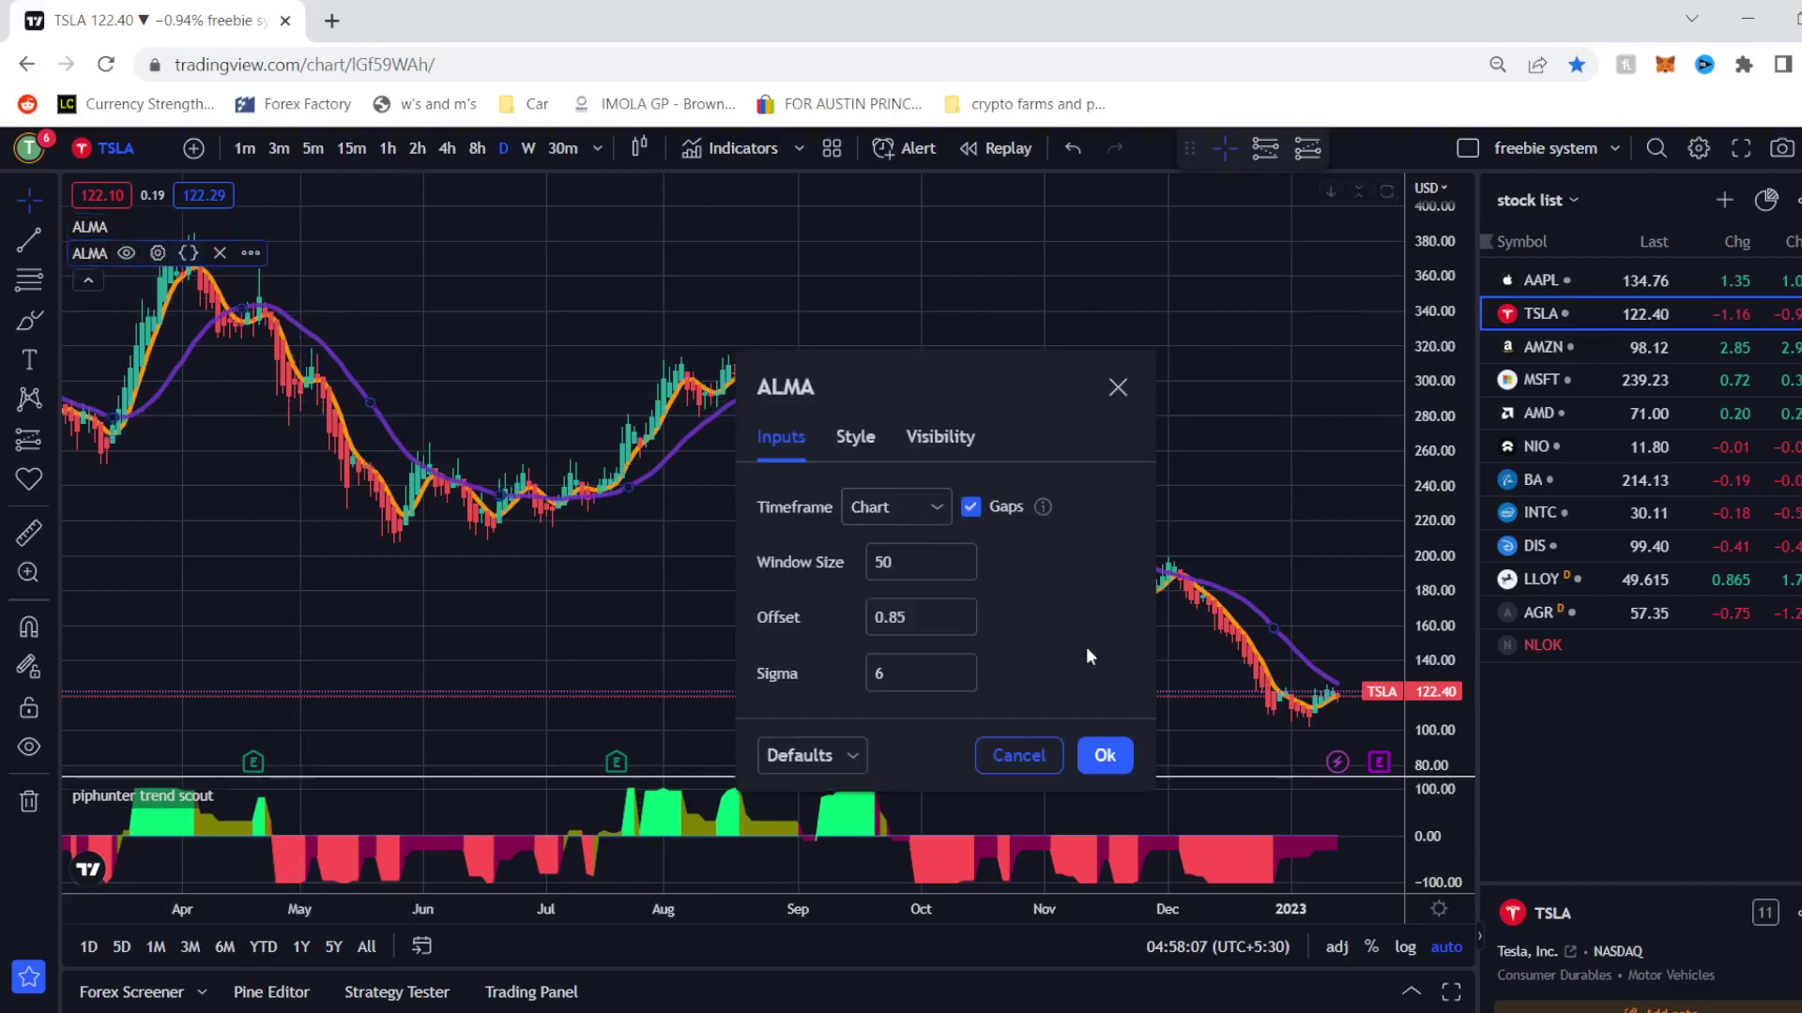
{"action": "left_click", "coordinate": [1126, 760]}
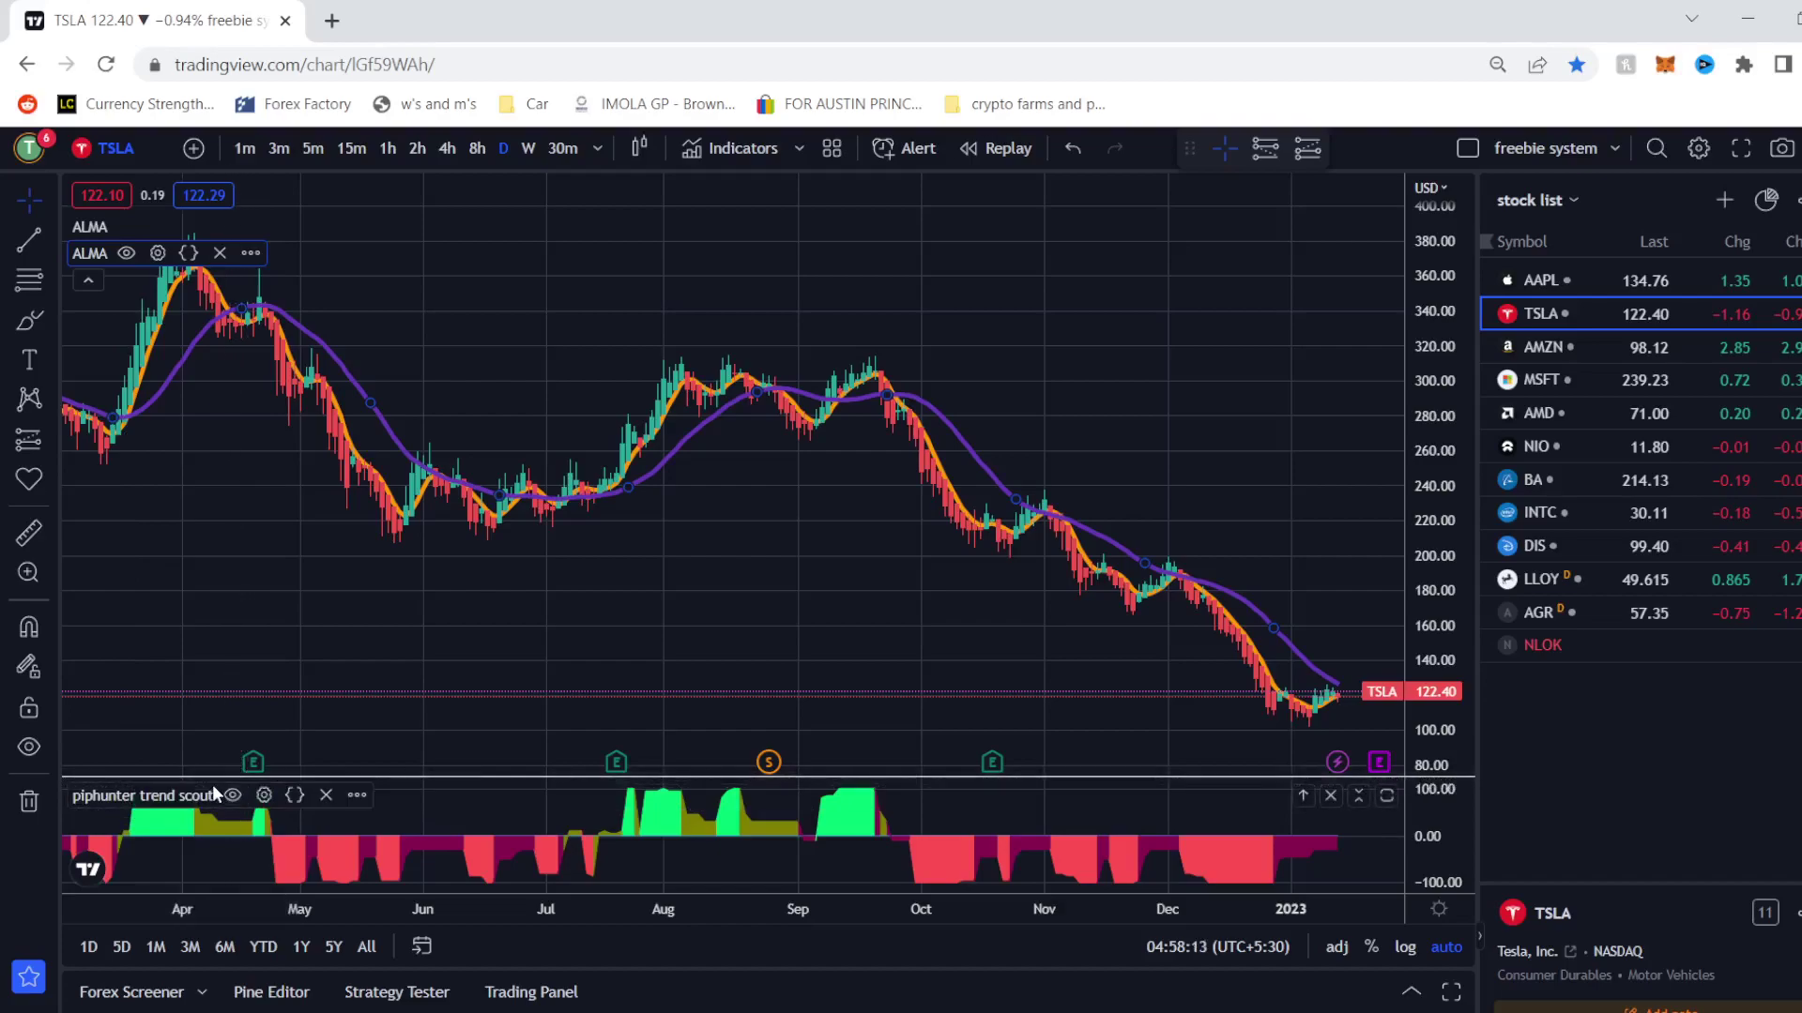
Look through the piphunter trend scout settings and close them unchanged.
{"action": "left_click", "coordinate": [264, 796]}
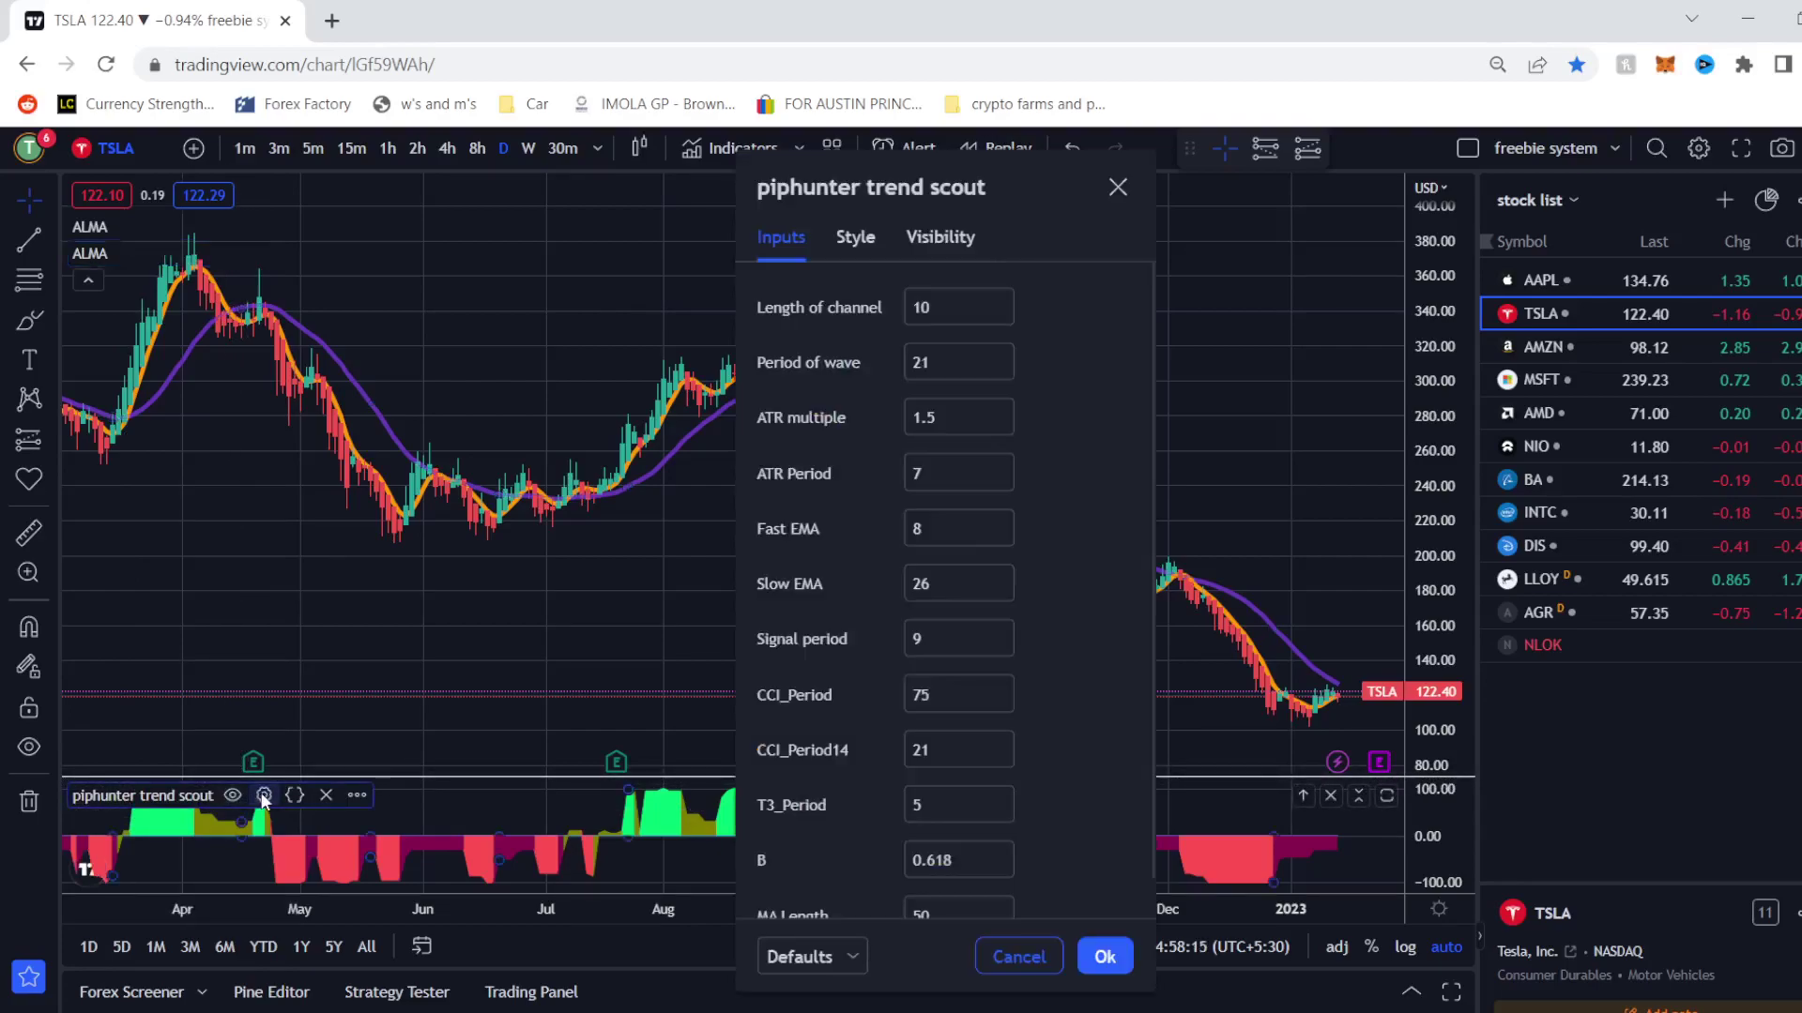
{"action": "scroll", "coordinate": [853, 726], "scroll_direction": "down", "scroll_amount": 1}
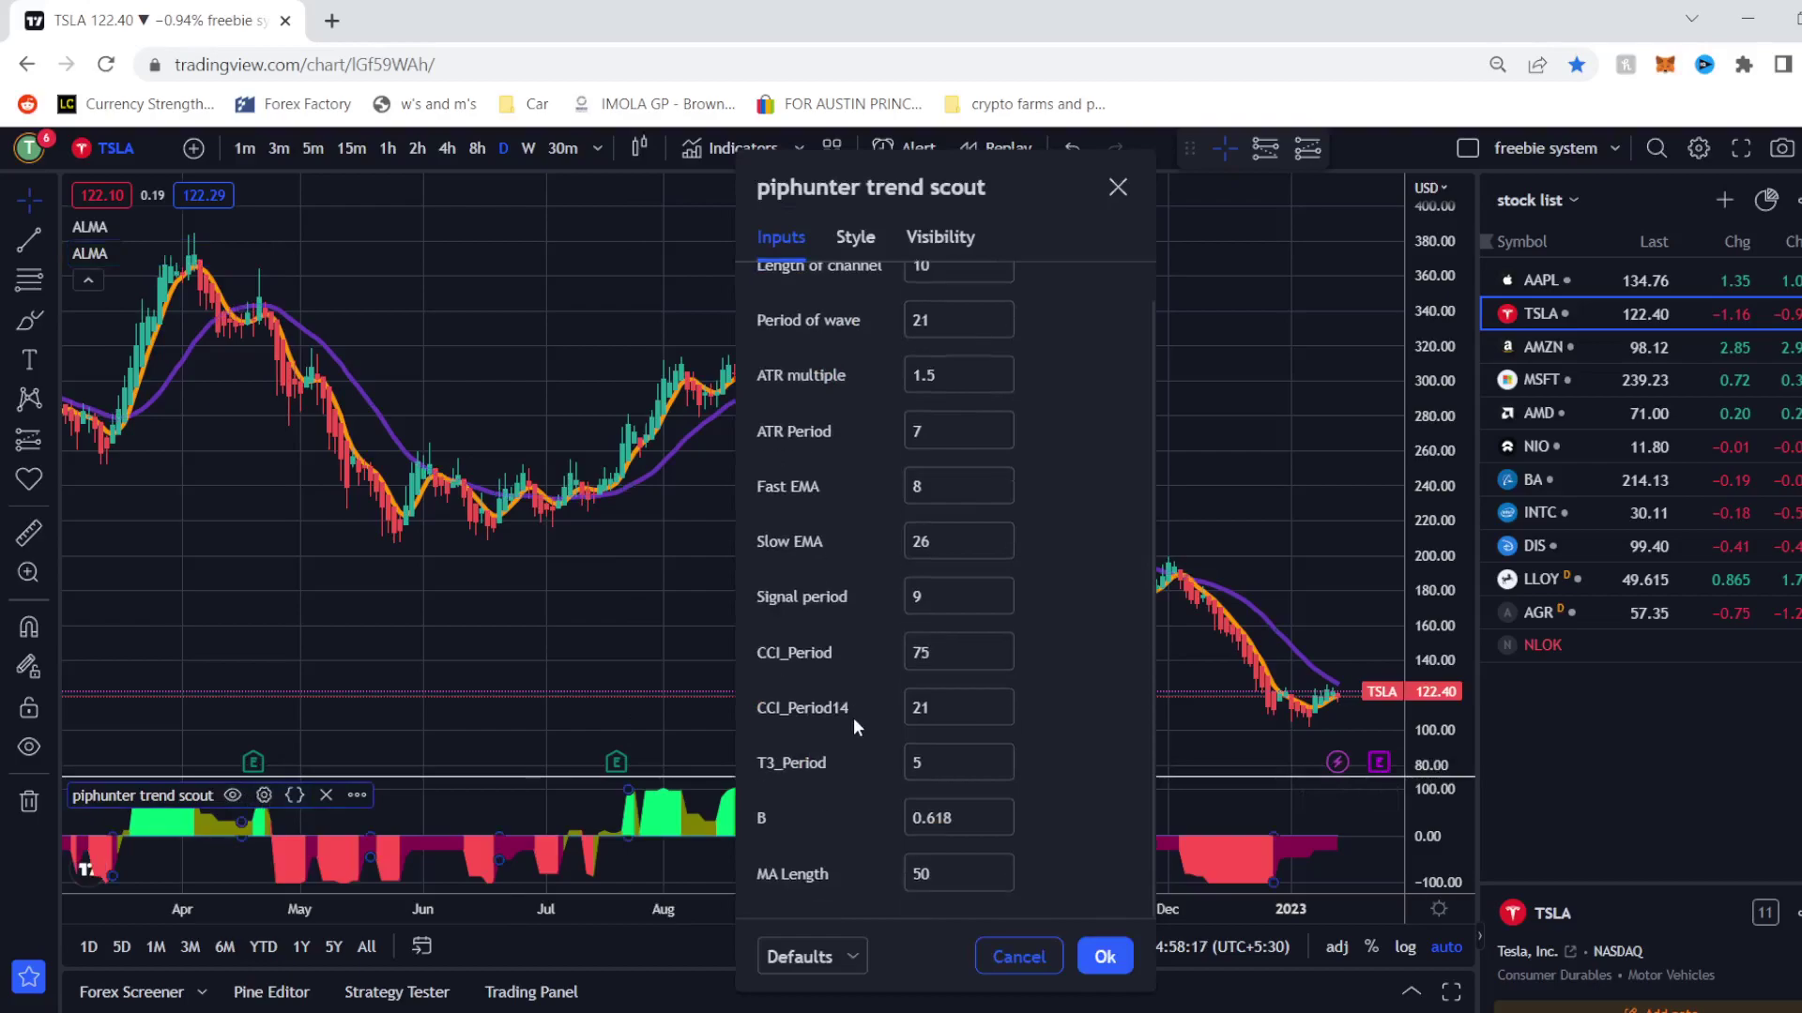
{"action": "scroll", "coordinate": [1023, 533], "scroll_direction": "up", "scroll_amount": 1}
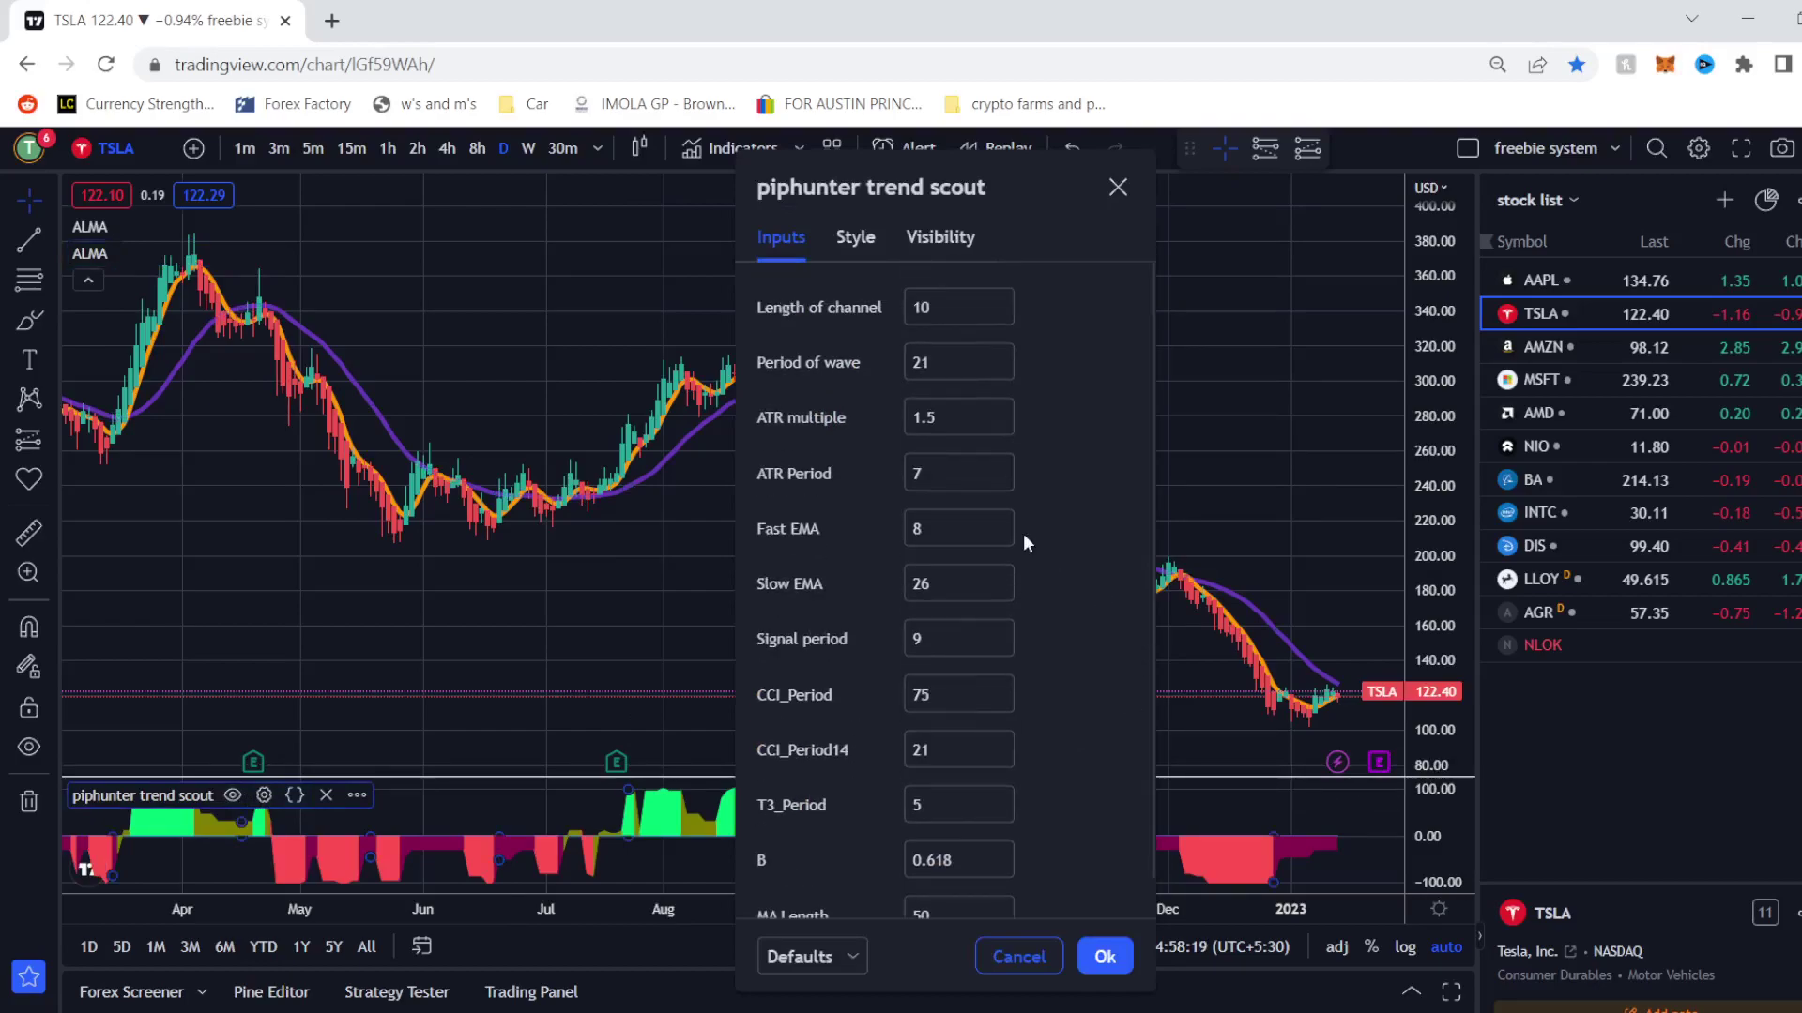
{"action": "left_click", "coordinate": [1104, 955]}
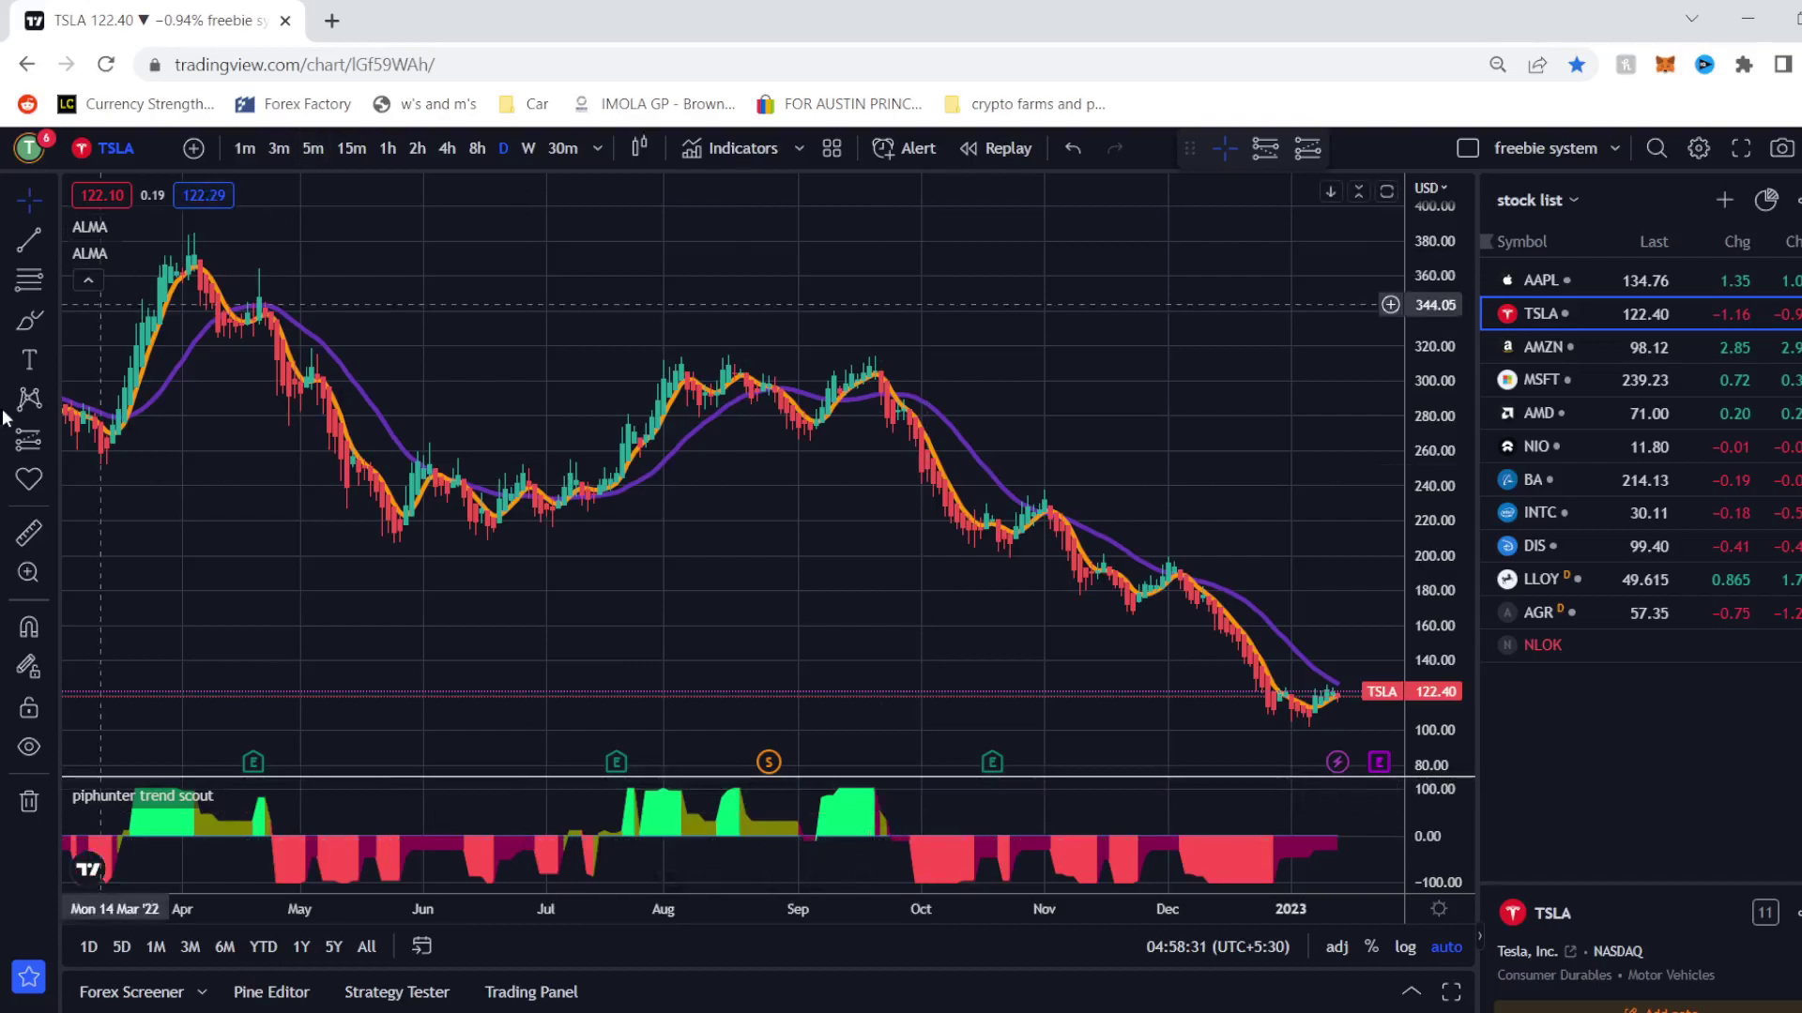
Mark a late-September TSLA short at 285.75, stop 319.34, target 229.25, ending late October.
{"action": "left_click", "coordinate": [49, 448]}
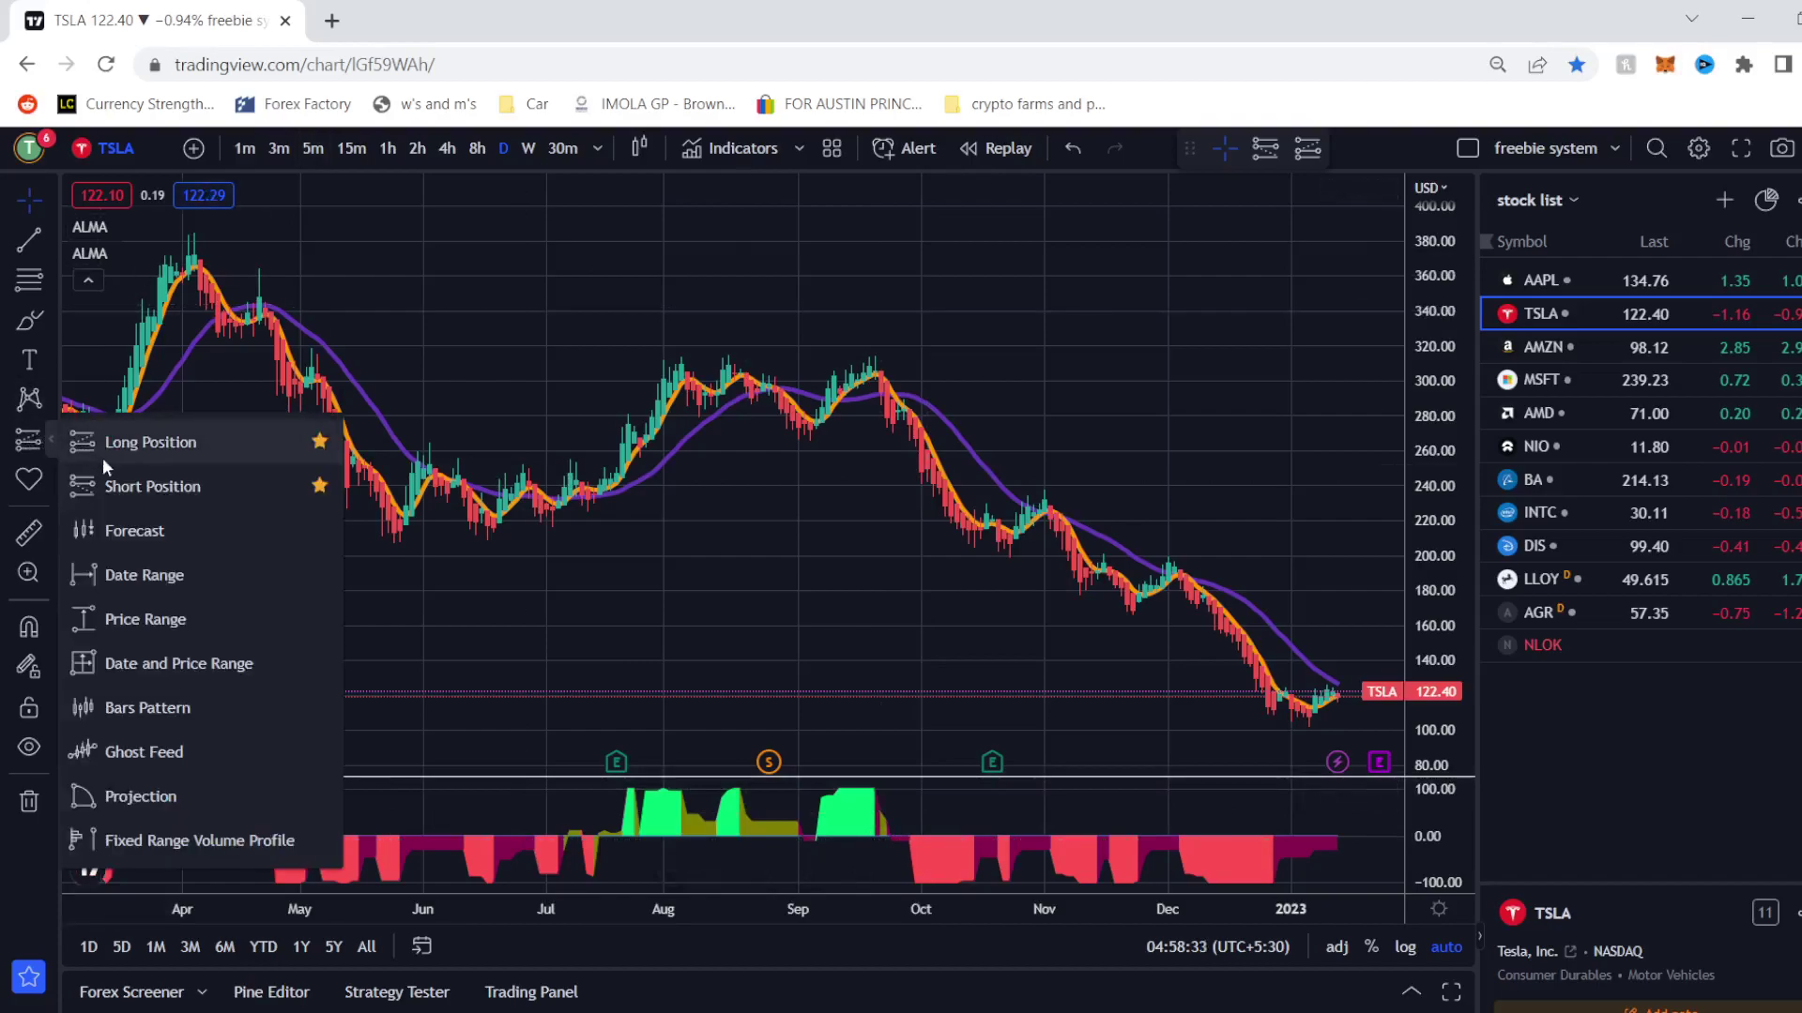
{"action": "left_click", "coordinate": [155, 480]}
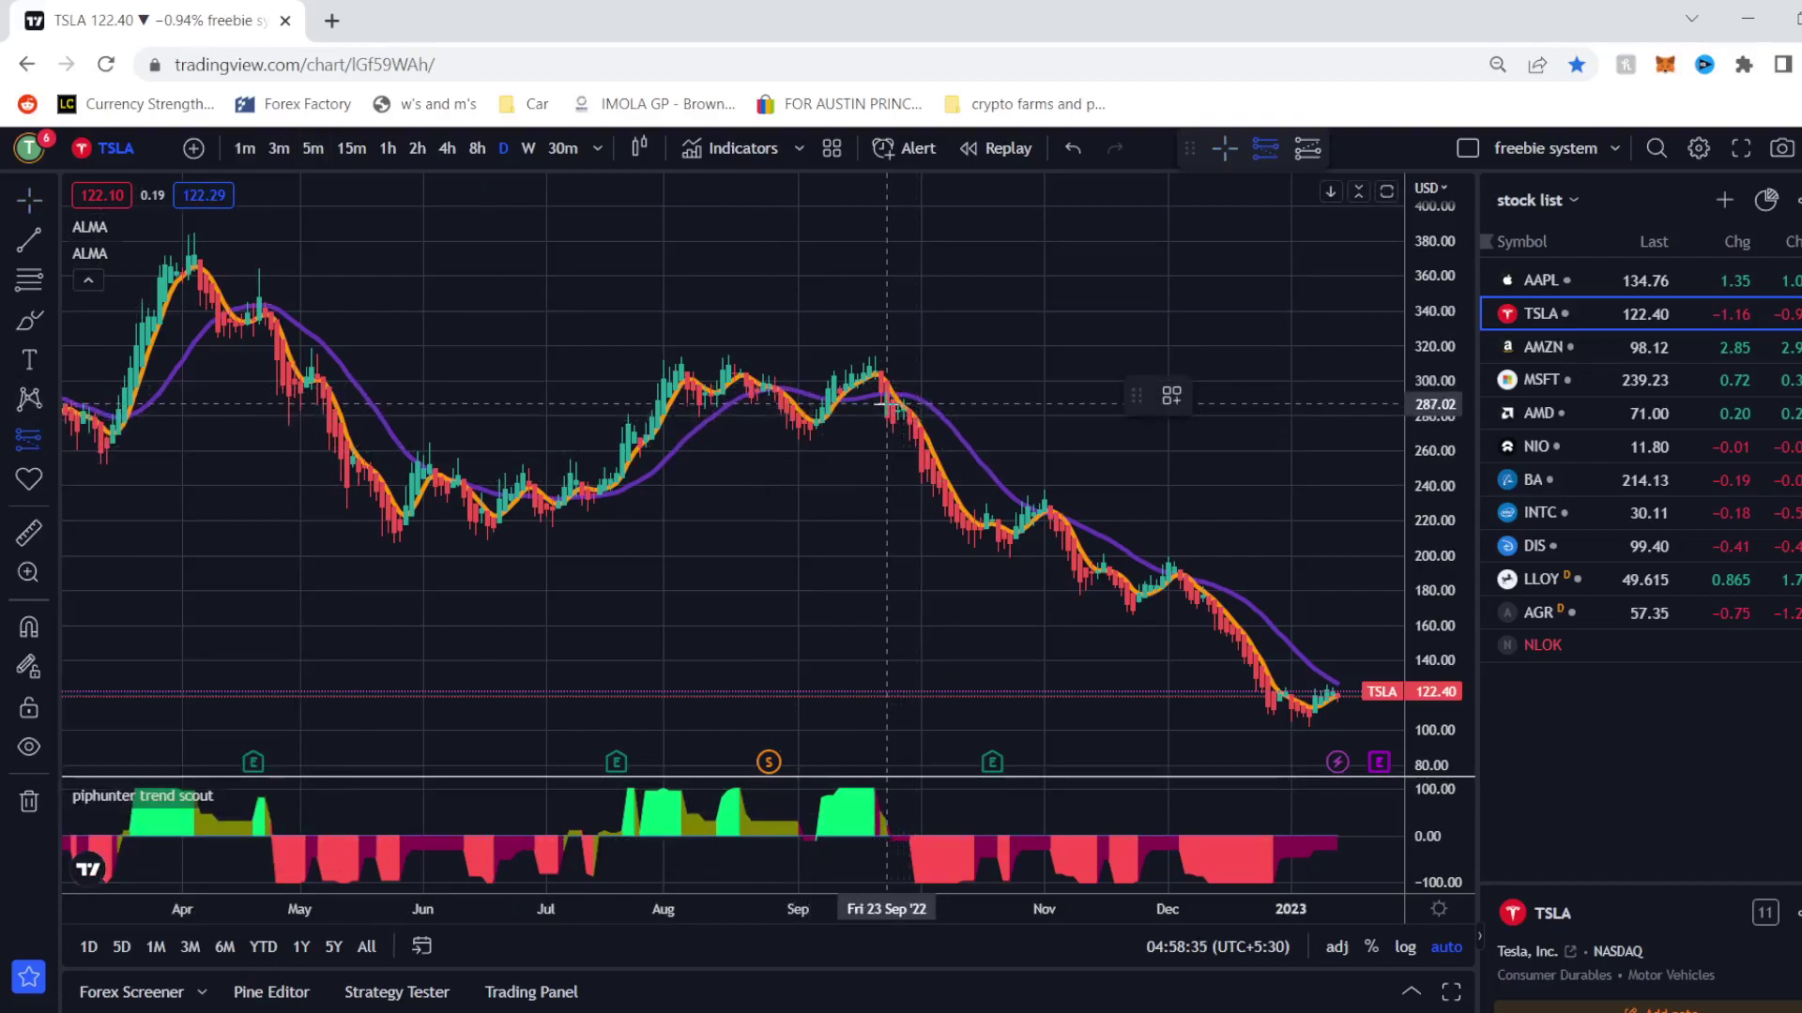
{"action": "left_click", "coordinate": [898, 405]}
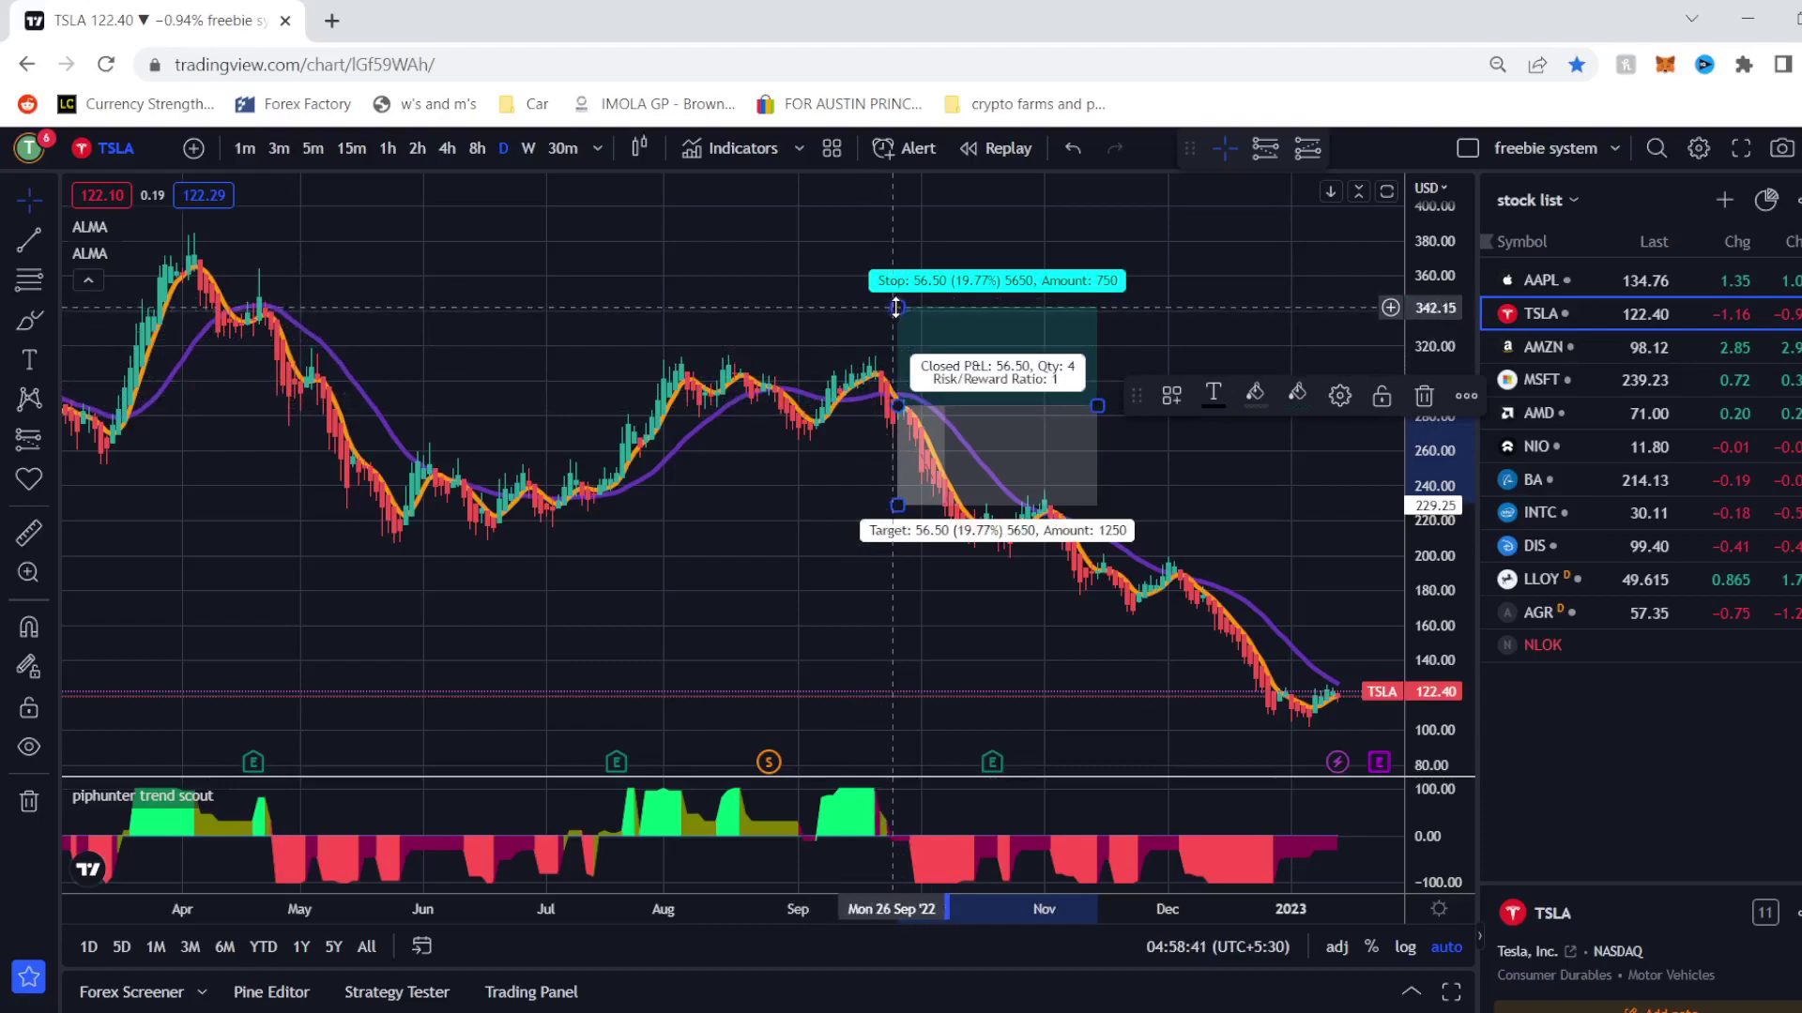
{"action": "left_click_drag", "start_coordinate": [897, 307], "coordinate": [913, 348]}
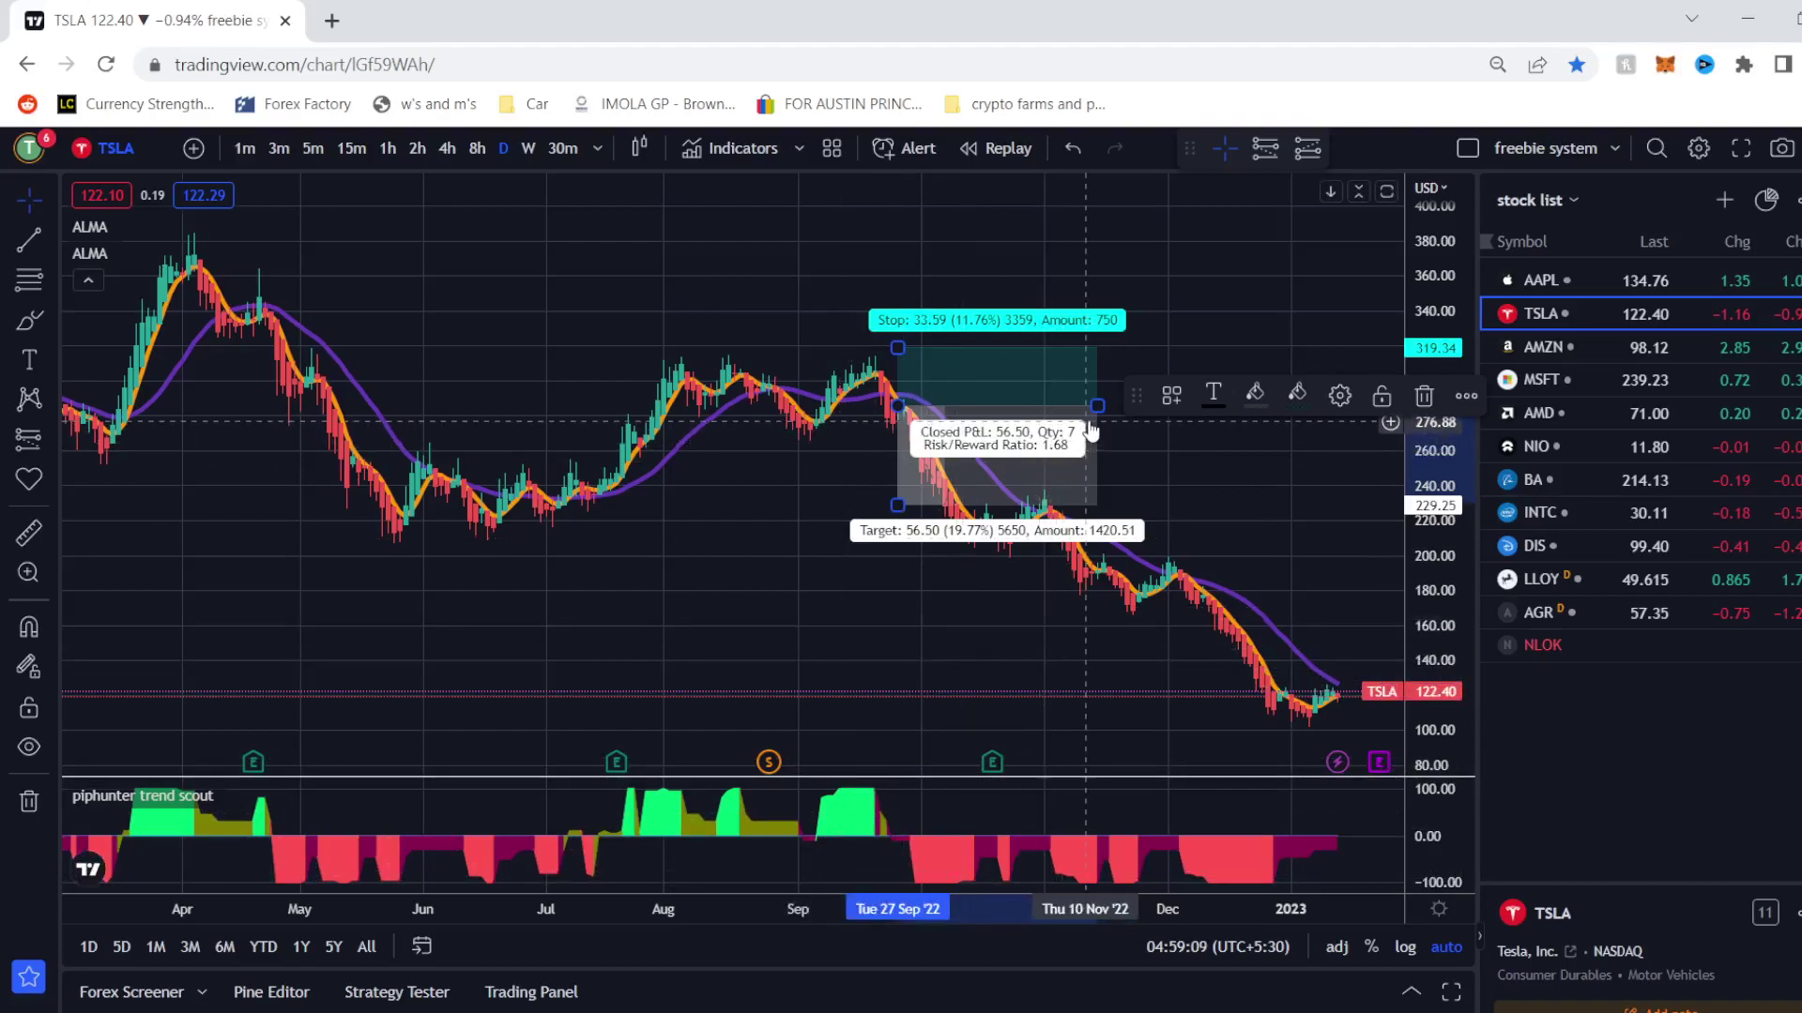
{"action": "left_click_drag", "start_coordinate": [1094, 403], "coordinate": [1029, 408]}
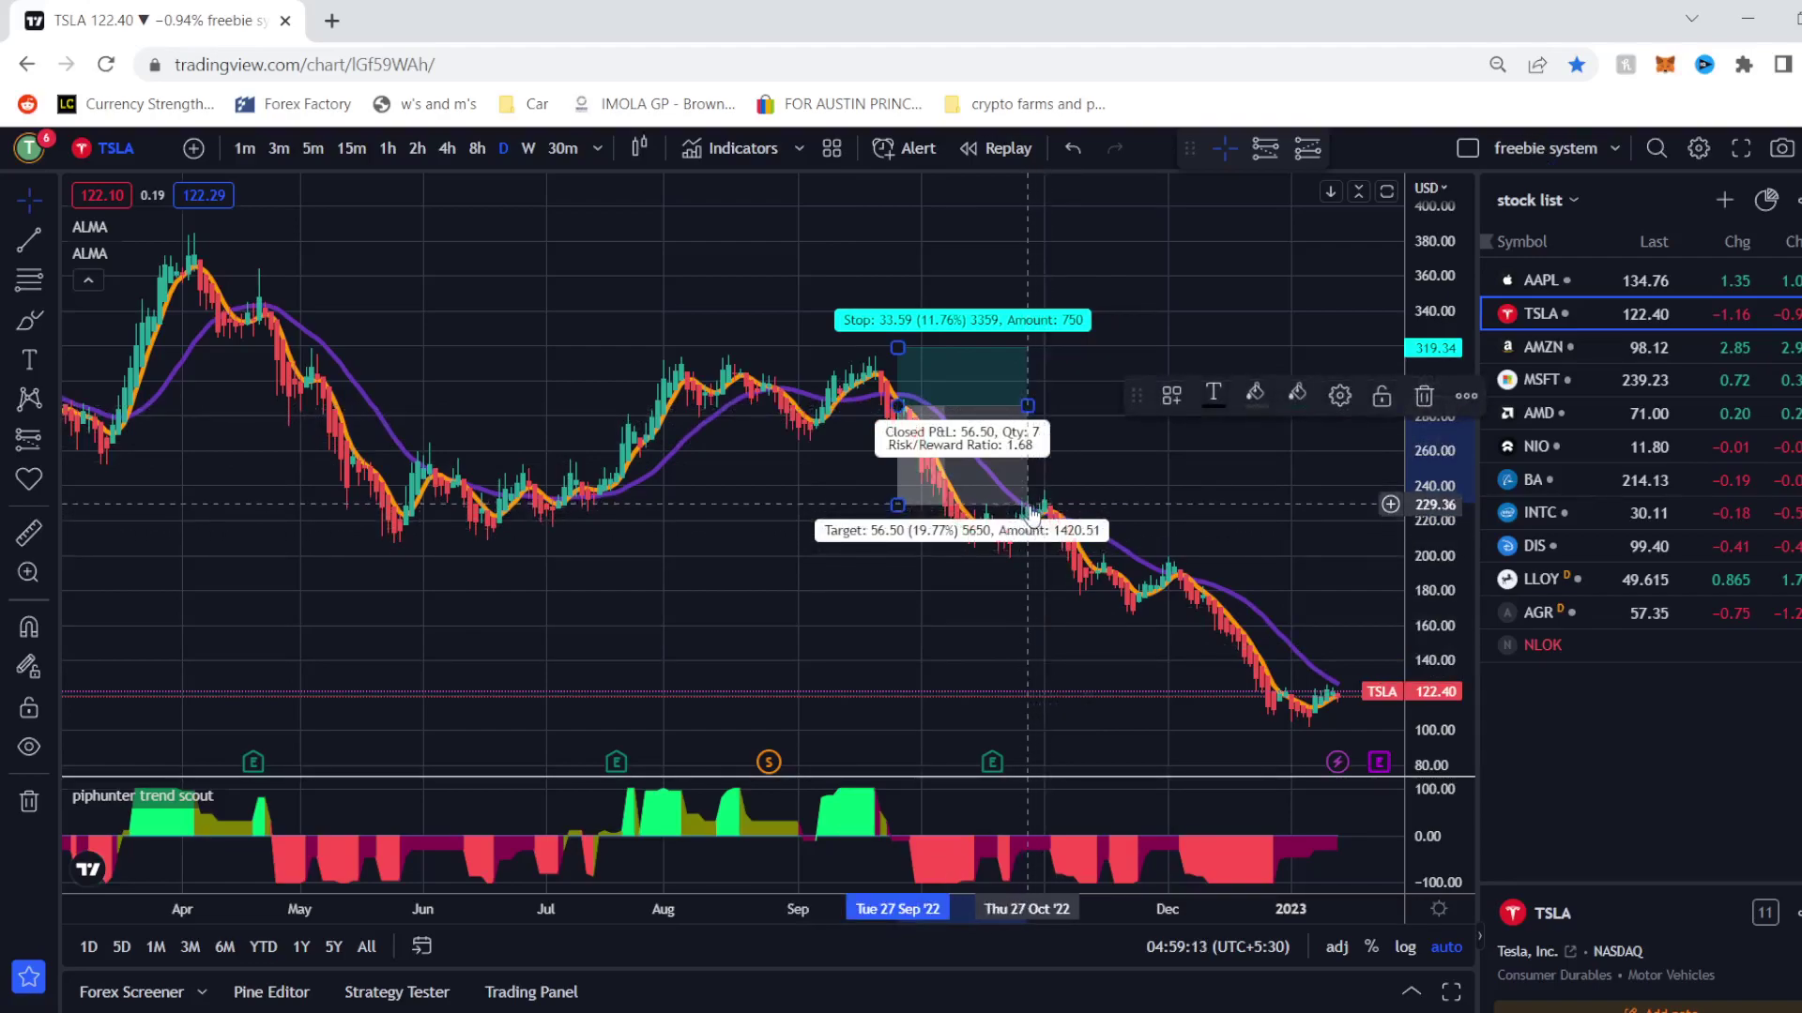
{"action": "left_click", "coordinate": [1056, 629]}
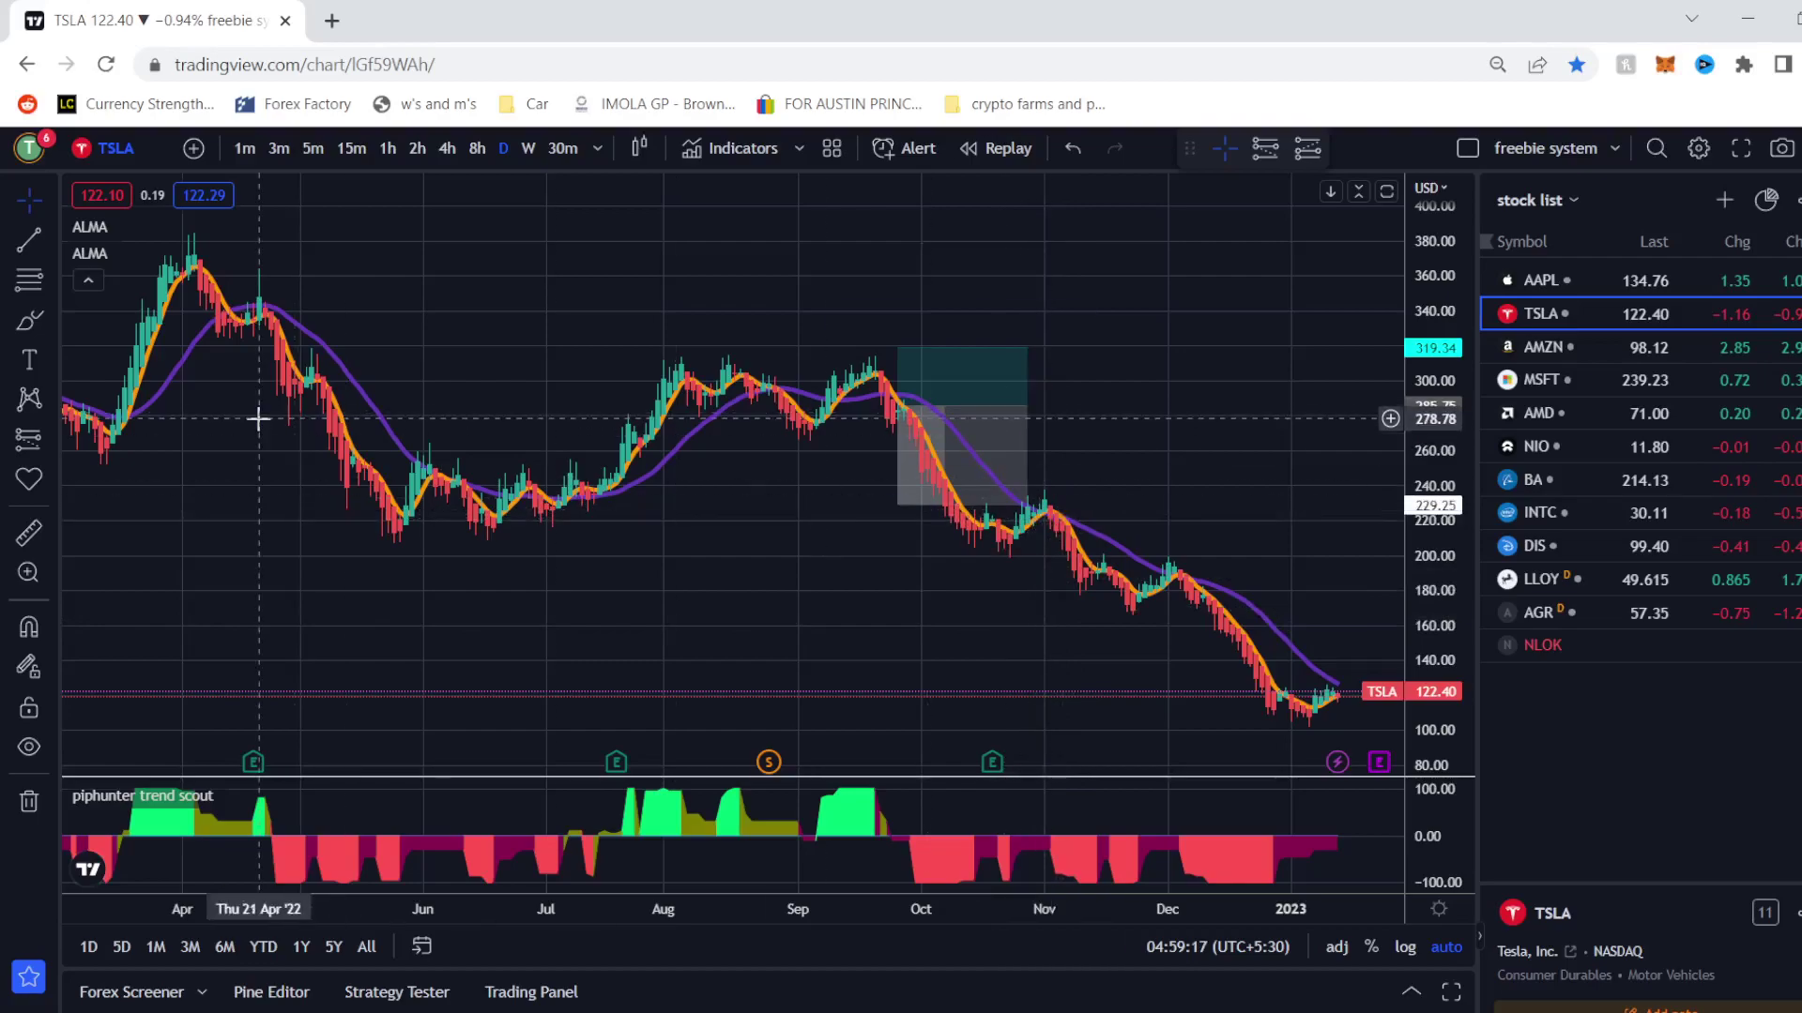
Place an early-November short at 219.22 with stop 239.50, target 190.71, ending December 1.
{"action": "left_click", "coordinate": [28, 438]}
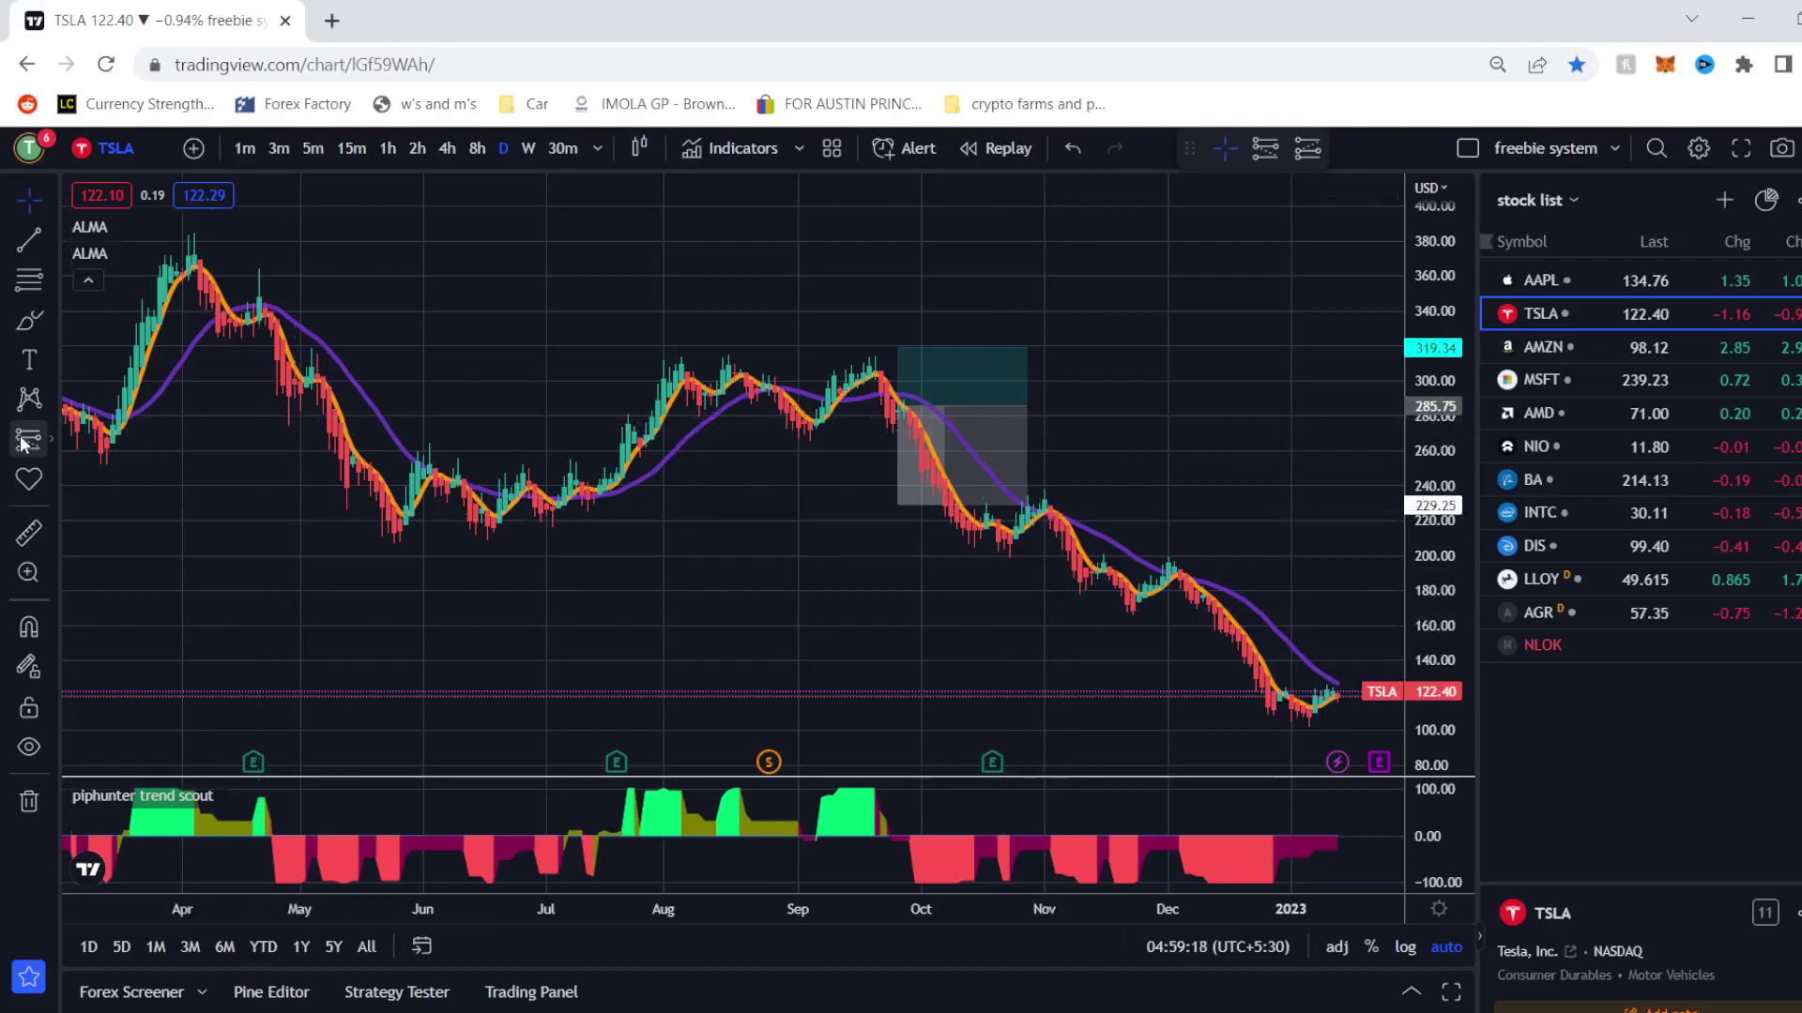
{"action": "left_click", "coordinate": [1050, 521]}
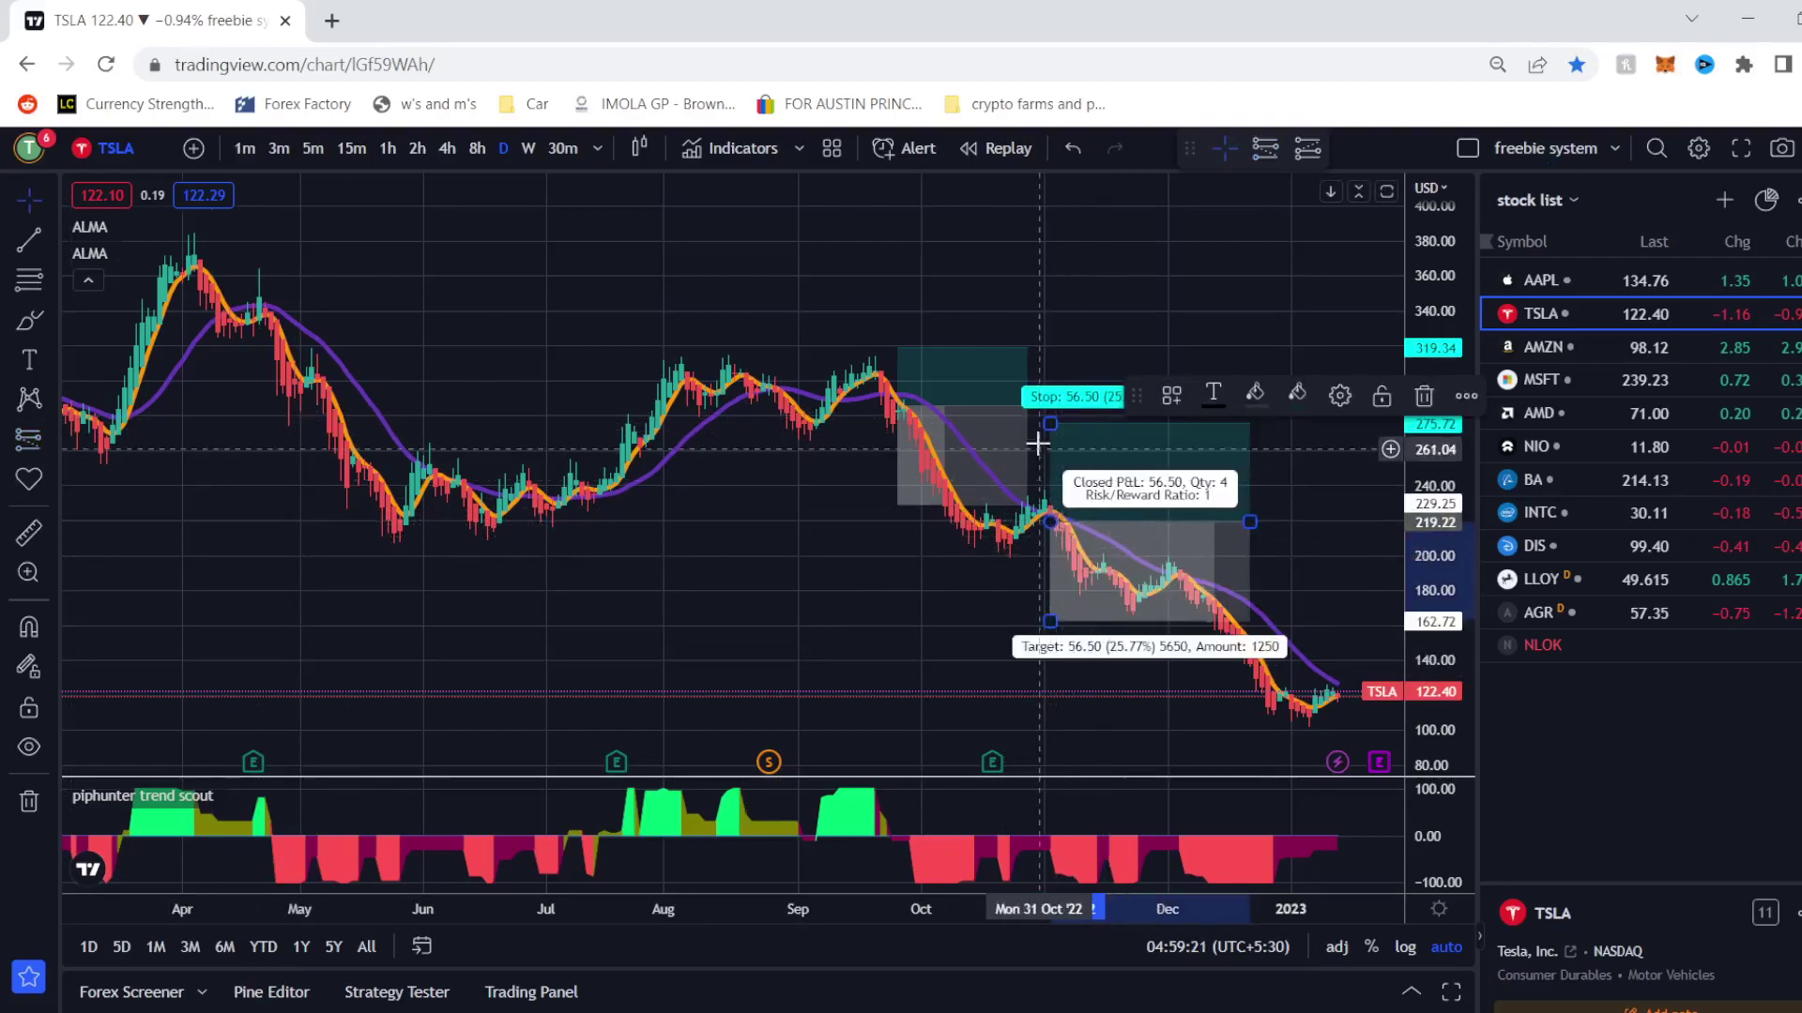
{"action": "left_click_drag", "start_coordinate": [1051, 423], "coordinate": [1053, 479]}
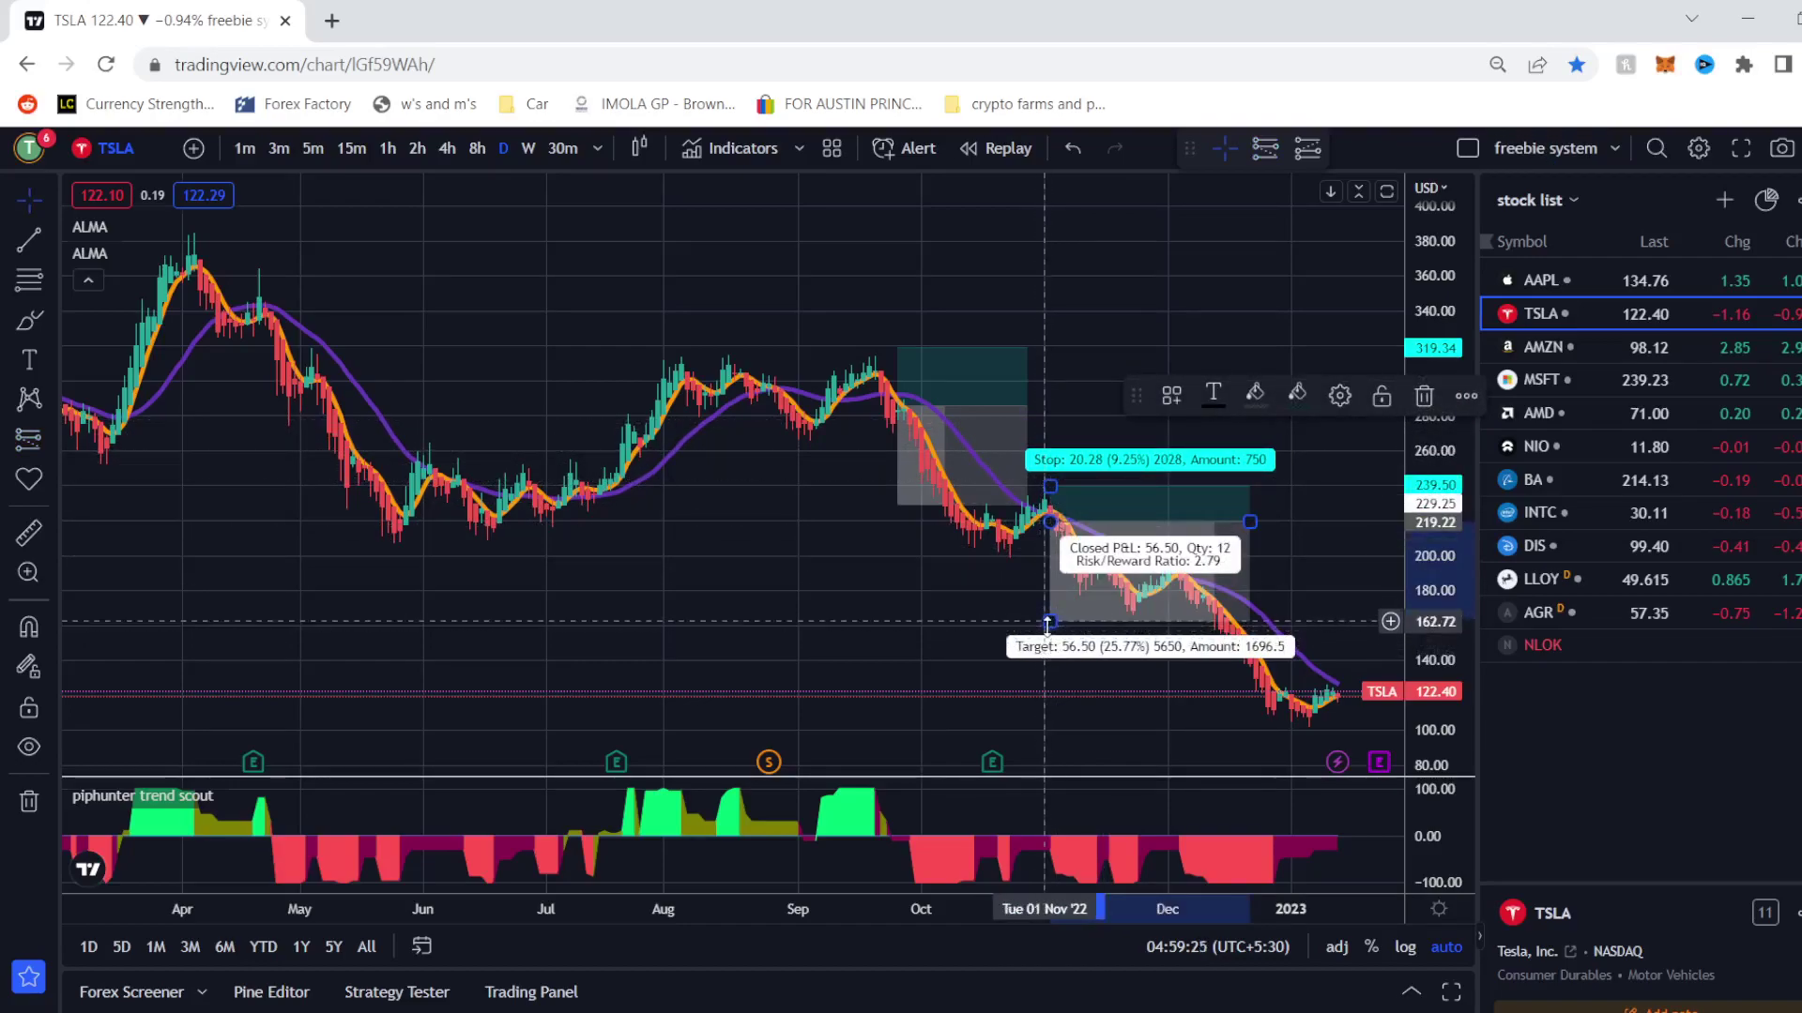
{"action": "left_click_drag", "start_coordinate": [1050, 621], "coordinate": [1038, 572]}
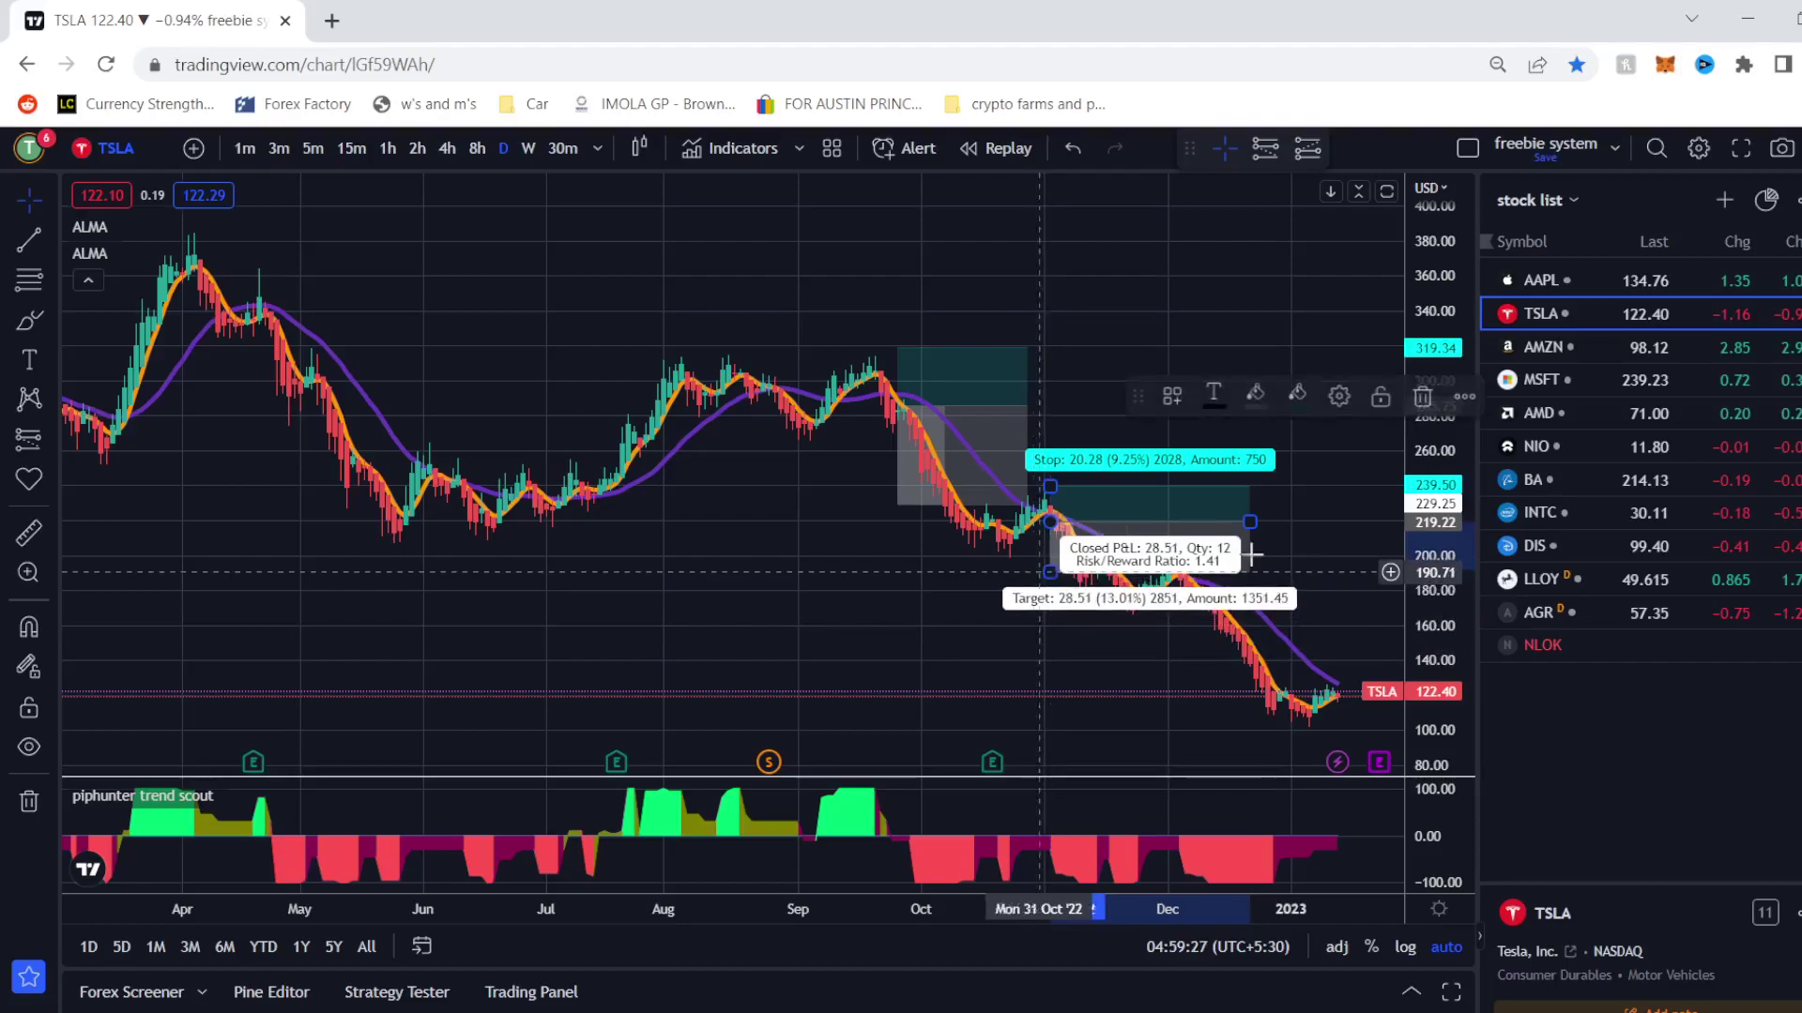
{"action": "left_click_drag", "start_coordinate": [1256, 516], "coordinate": [934, 506]}
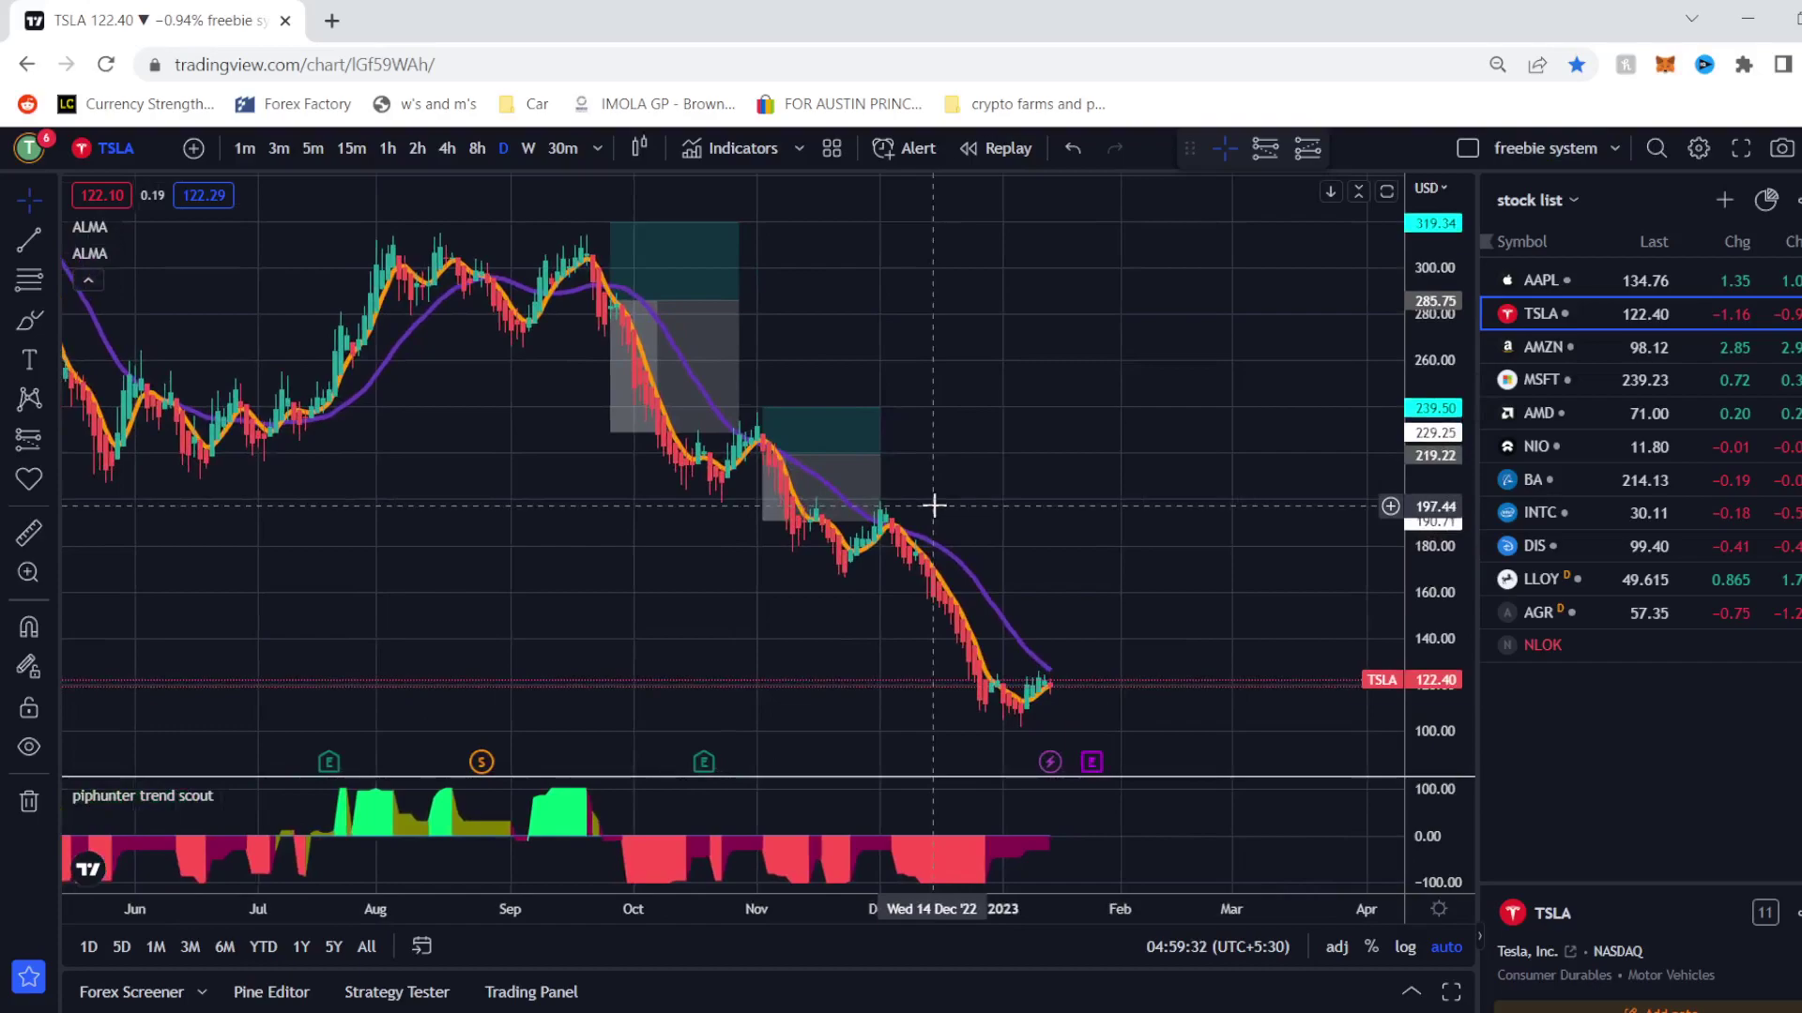
Place an early-December short at 178.82 with stop 200.31 and target 114.84 (ratio 2.98).
{"action": "left_click", "coordinate": [52, 438]}
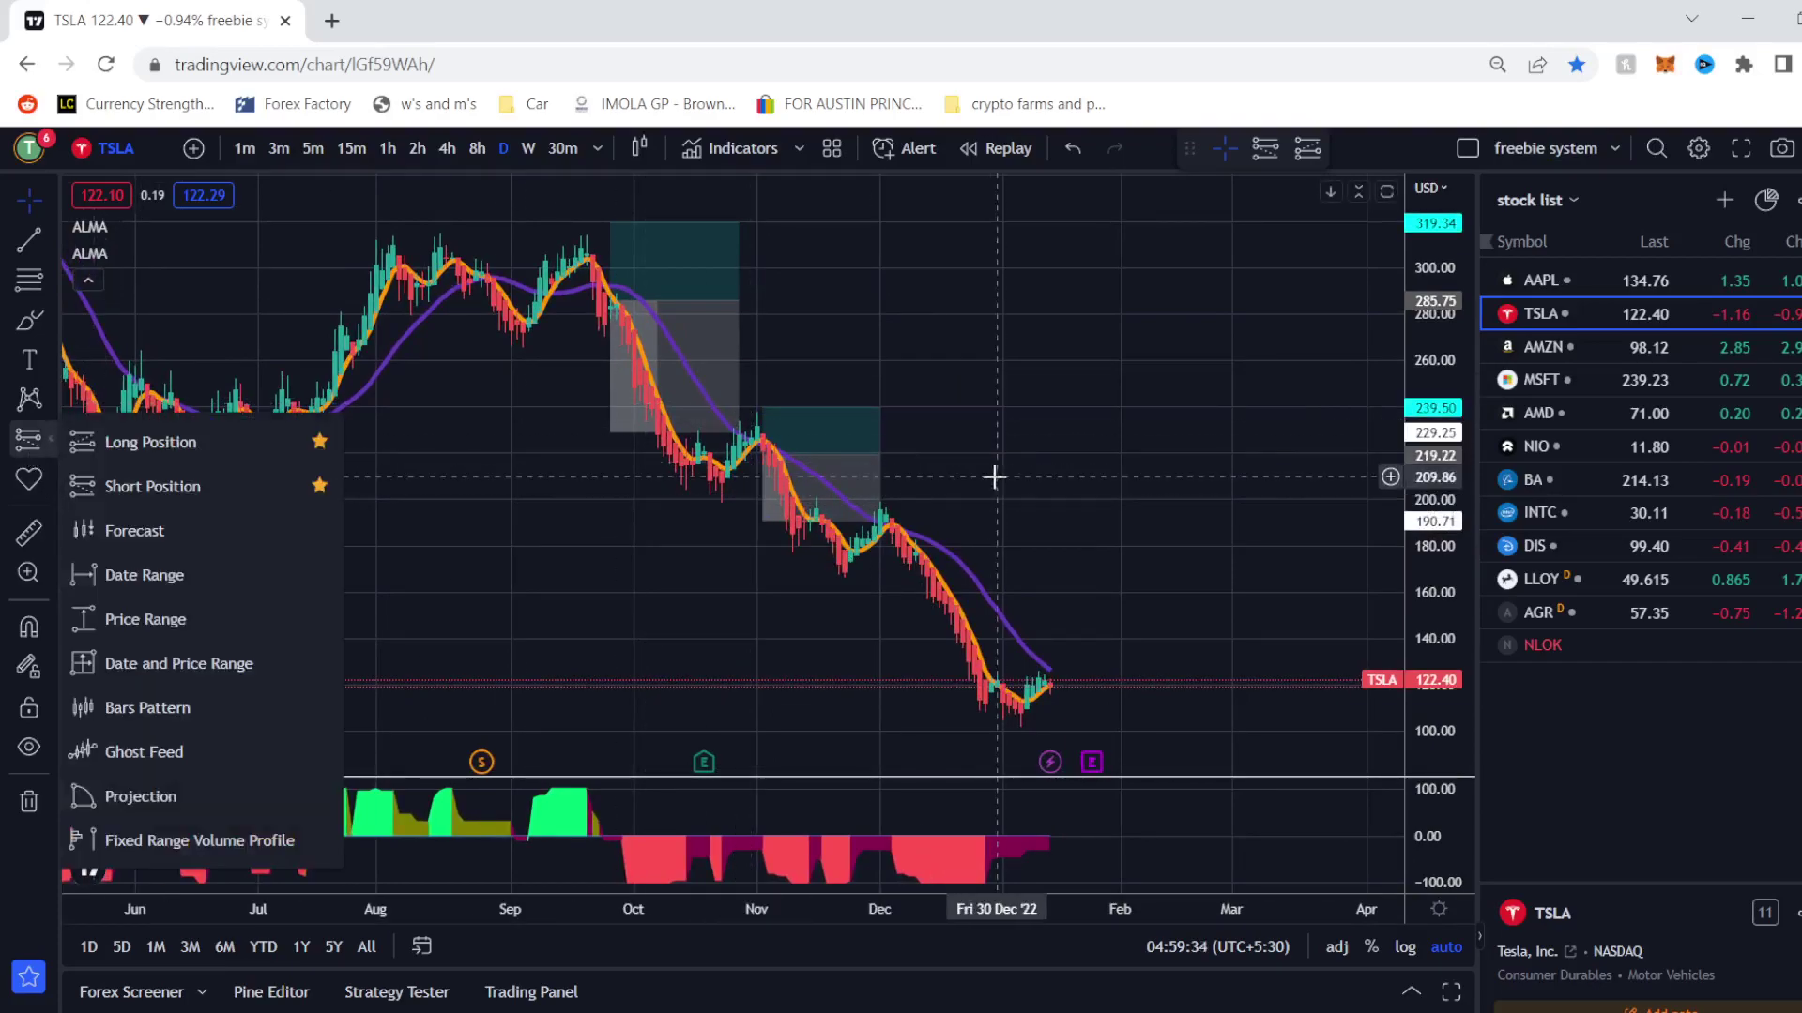
{"action": "left_click", "coordinate": [149, 486]}
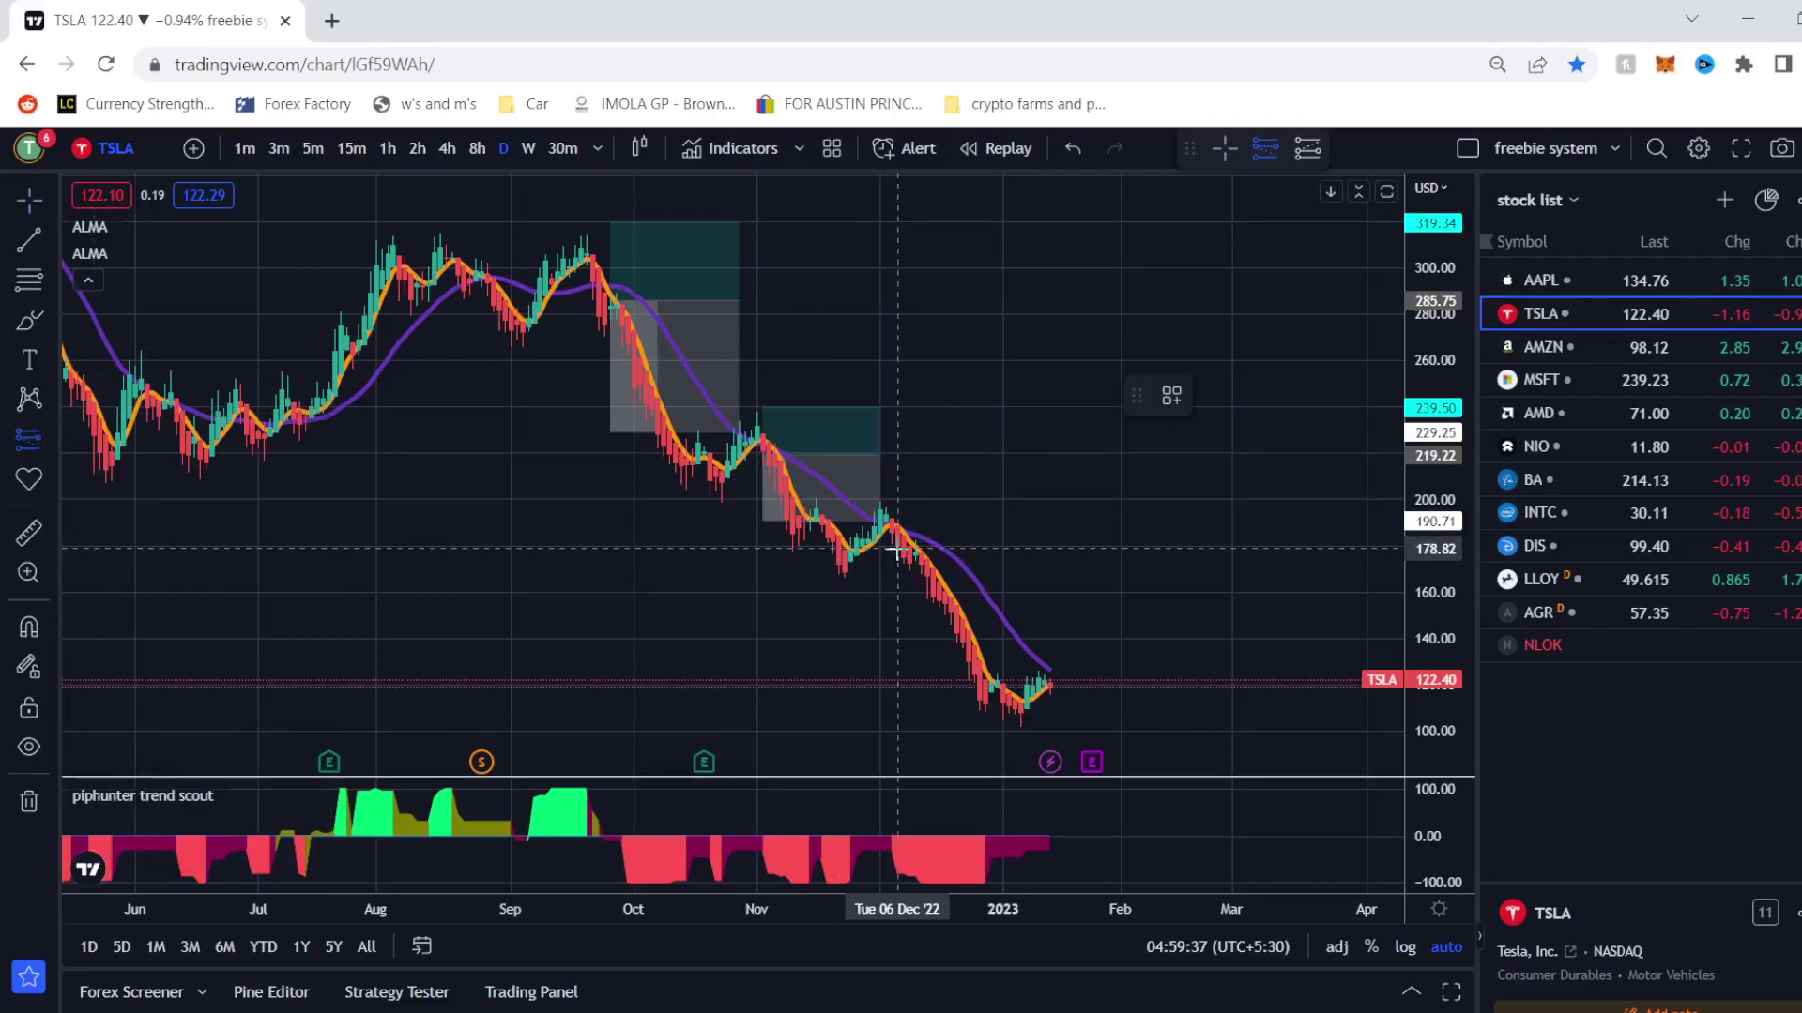
{"action": "left_click", "coordinate": [896, 549]}
{"action": "left_click_drag", "start_coordinate": [898, 442], "coordinate": [898, 498]}
{"action": "mouse_move", "coordinate": [897, 647]}
{"action": "left_mouse_down"}
{"action": "mouse_move", "coordinate": [910, 793]}
{"action": "mouse_move", "coordinate": [981, 700]}
{"action": "left_mouse_up"}
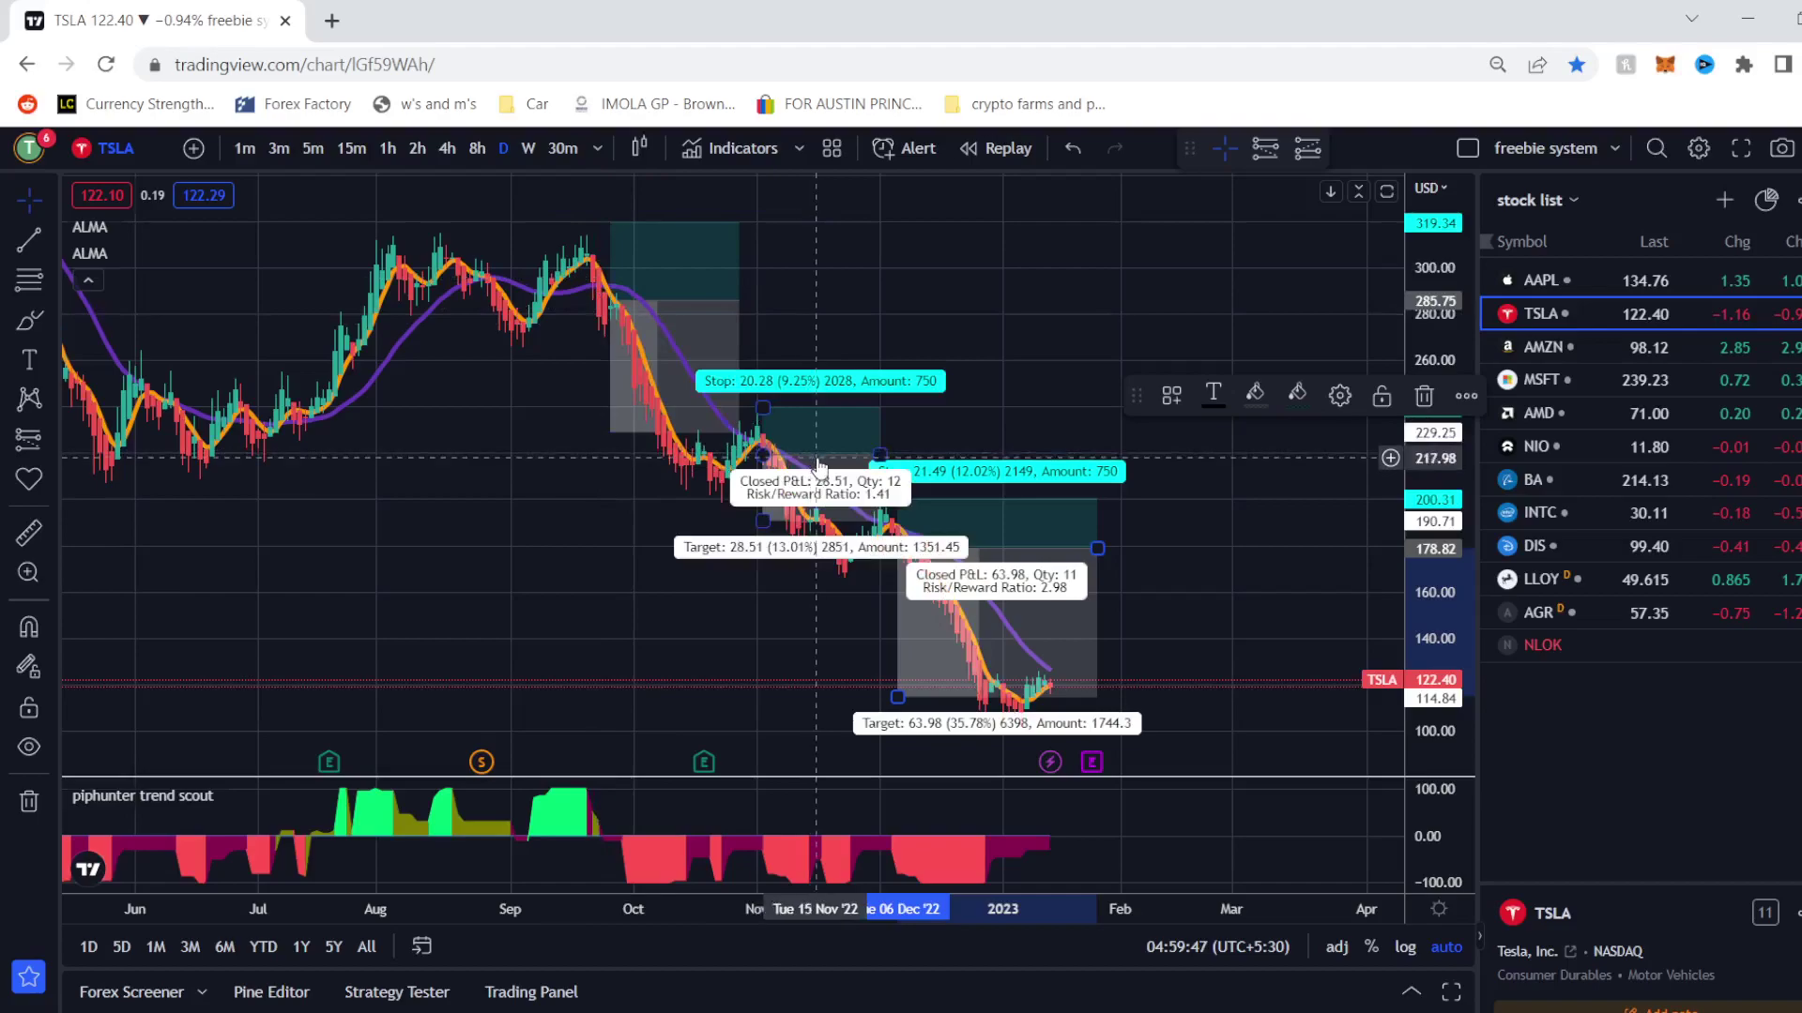
{"action": "scroll", "coordinate": [623, 594], "scroll_direction": "left", "scroll_amount": 5}
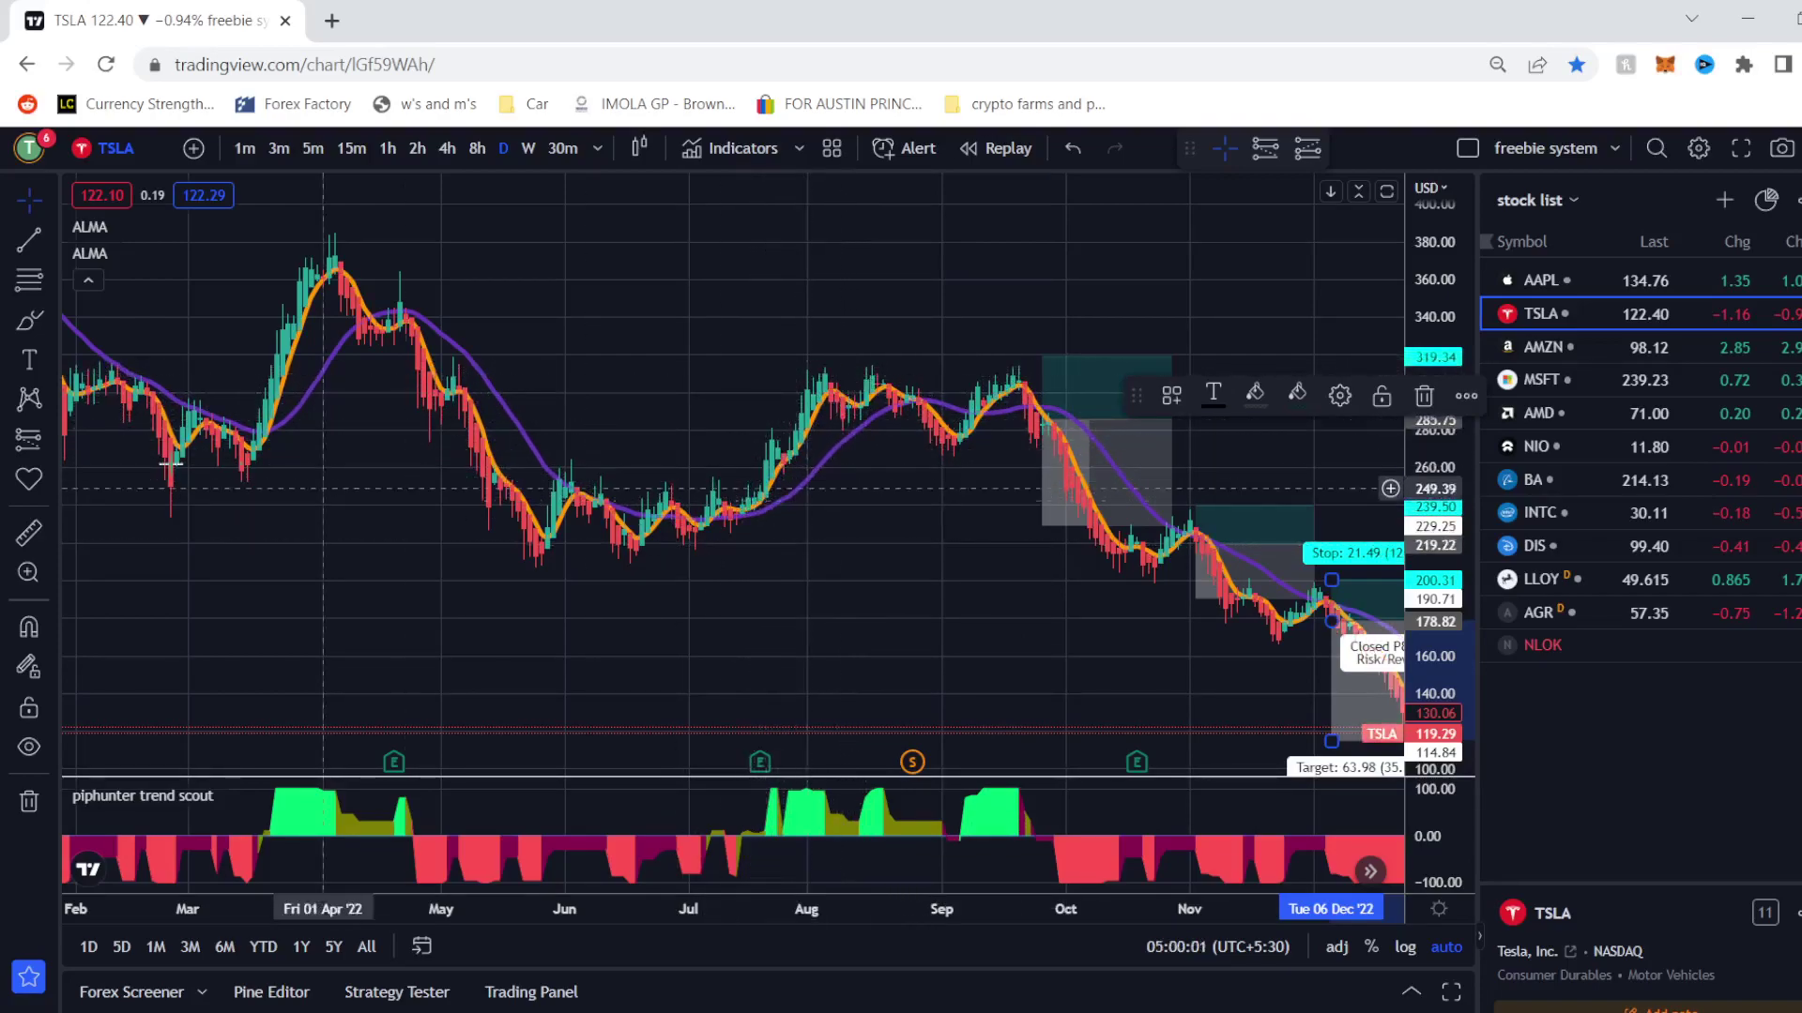
Place a mid-July long at 239.99, target 288.77, stop 221.77, ending around 23 Aug.
{"action": "left_click", "coordinate": [47, 441]}
{"action": "left_click", "coordinate": [98, 439]}
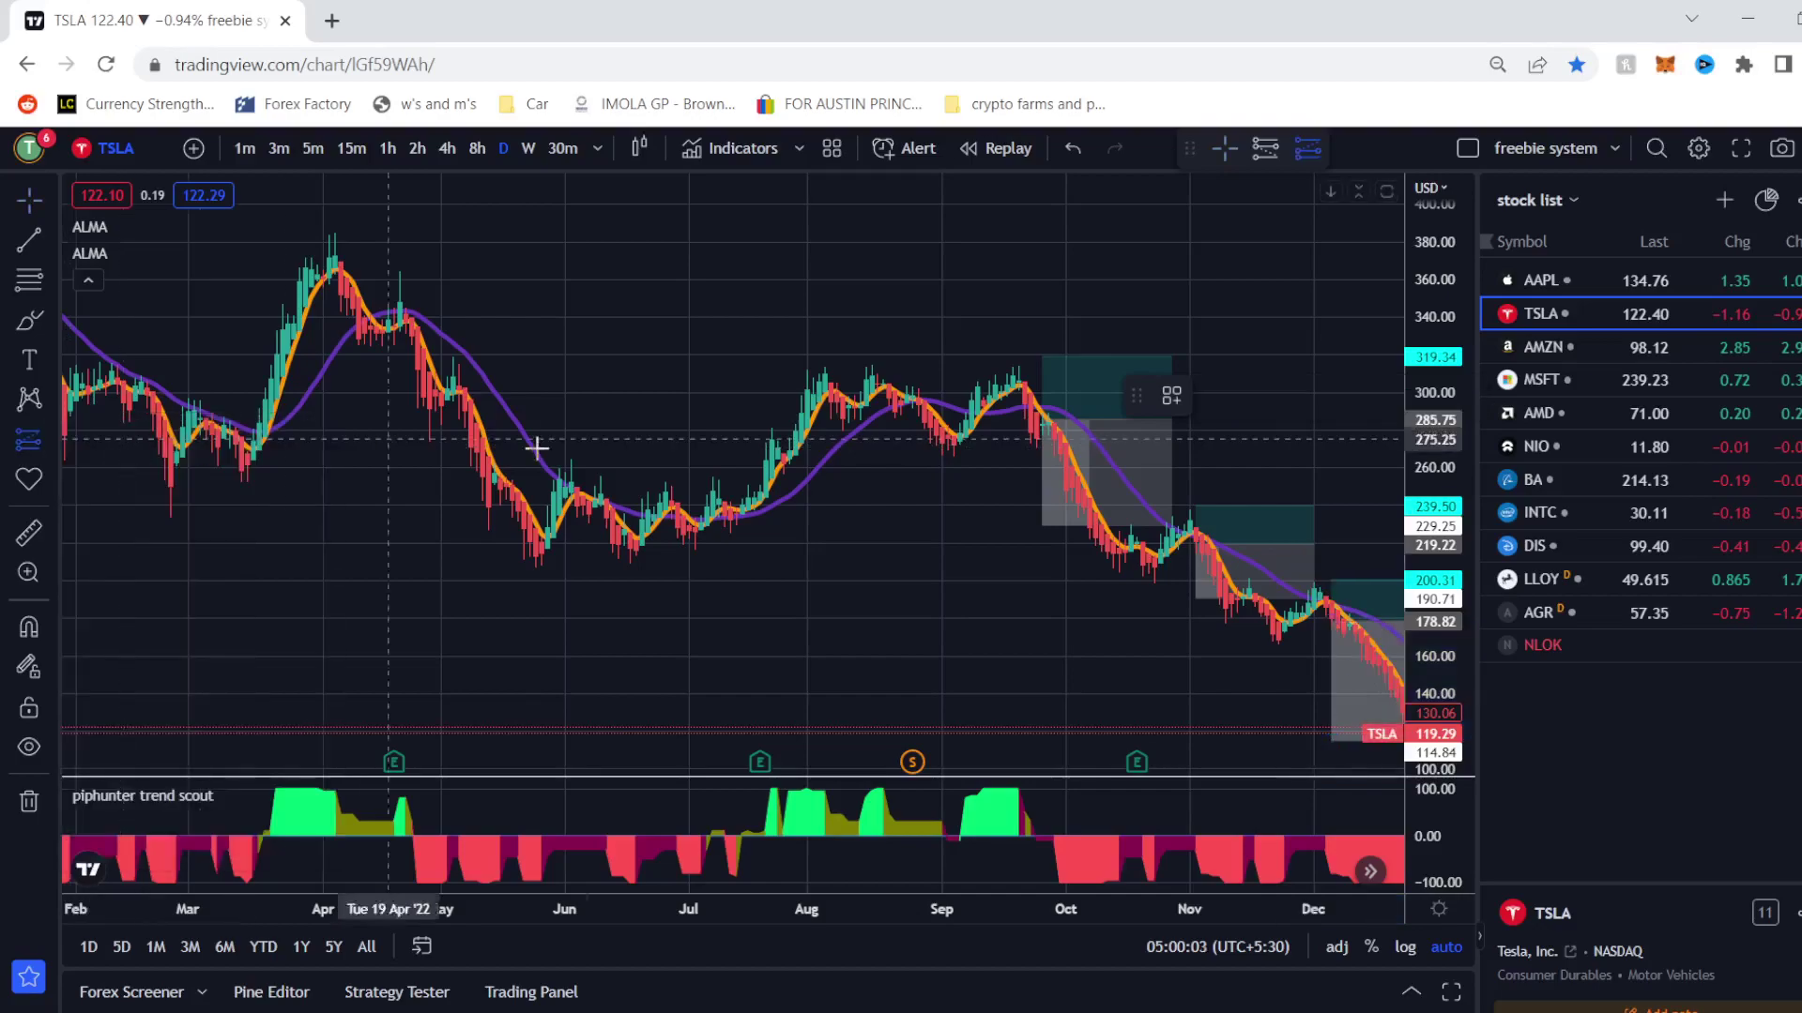
{"action": "left_click", "coordinate": [741, 507]}
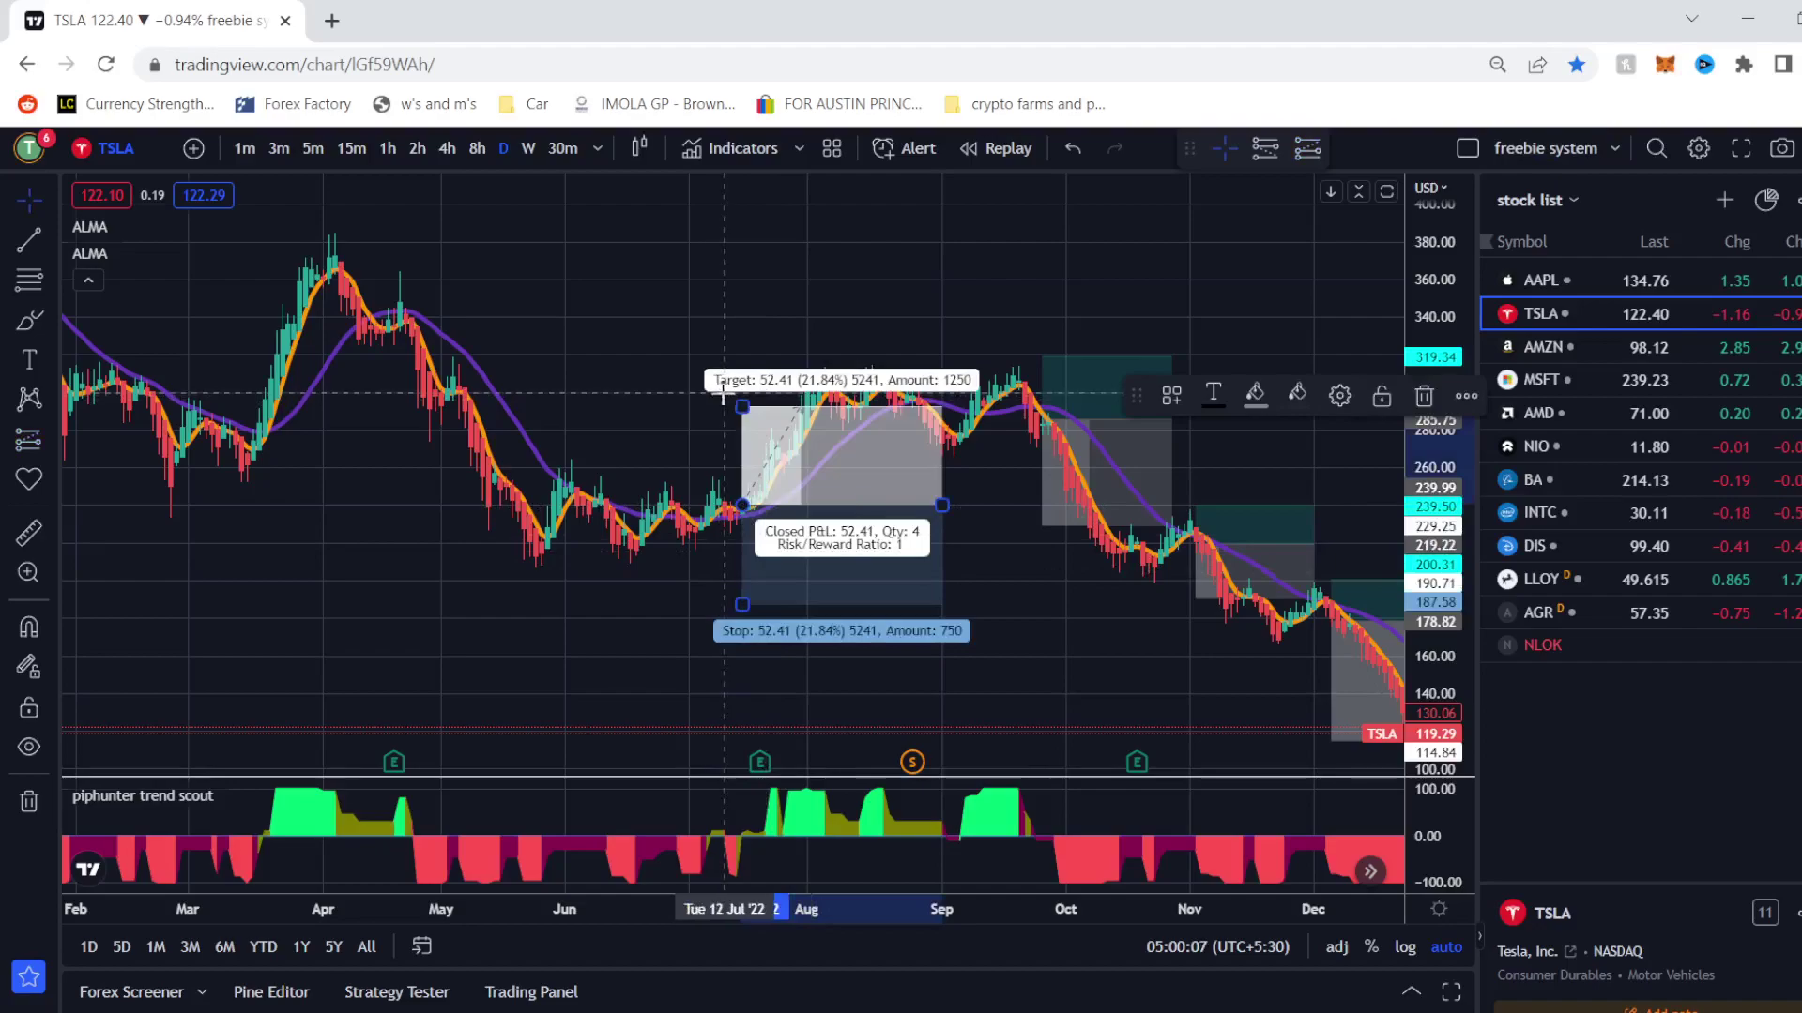
{"action": "left_click_drag", "start_coordinate": [743, 407], "coordinate": [741, 413]}
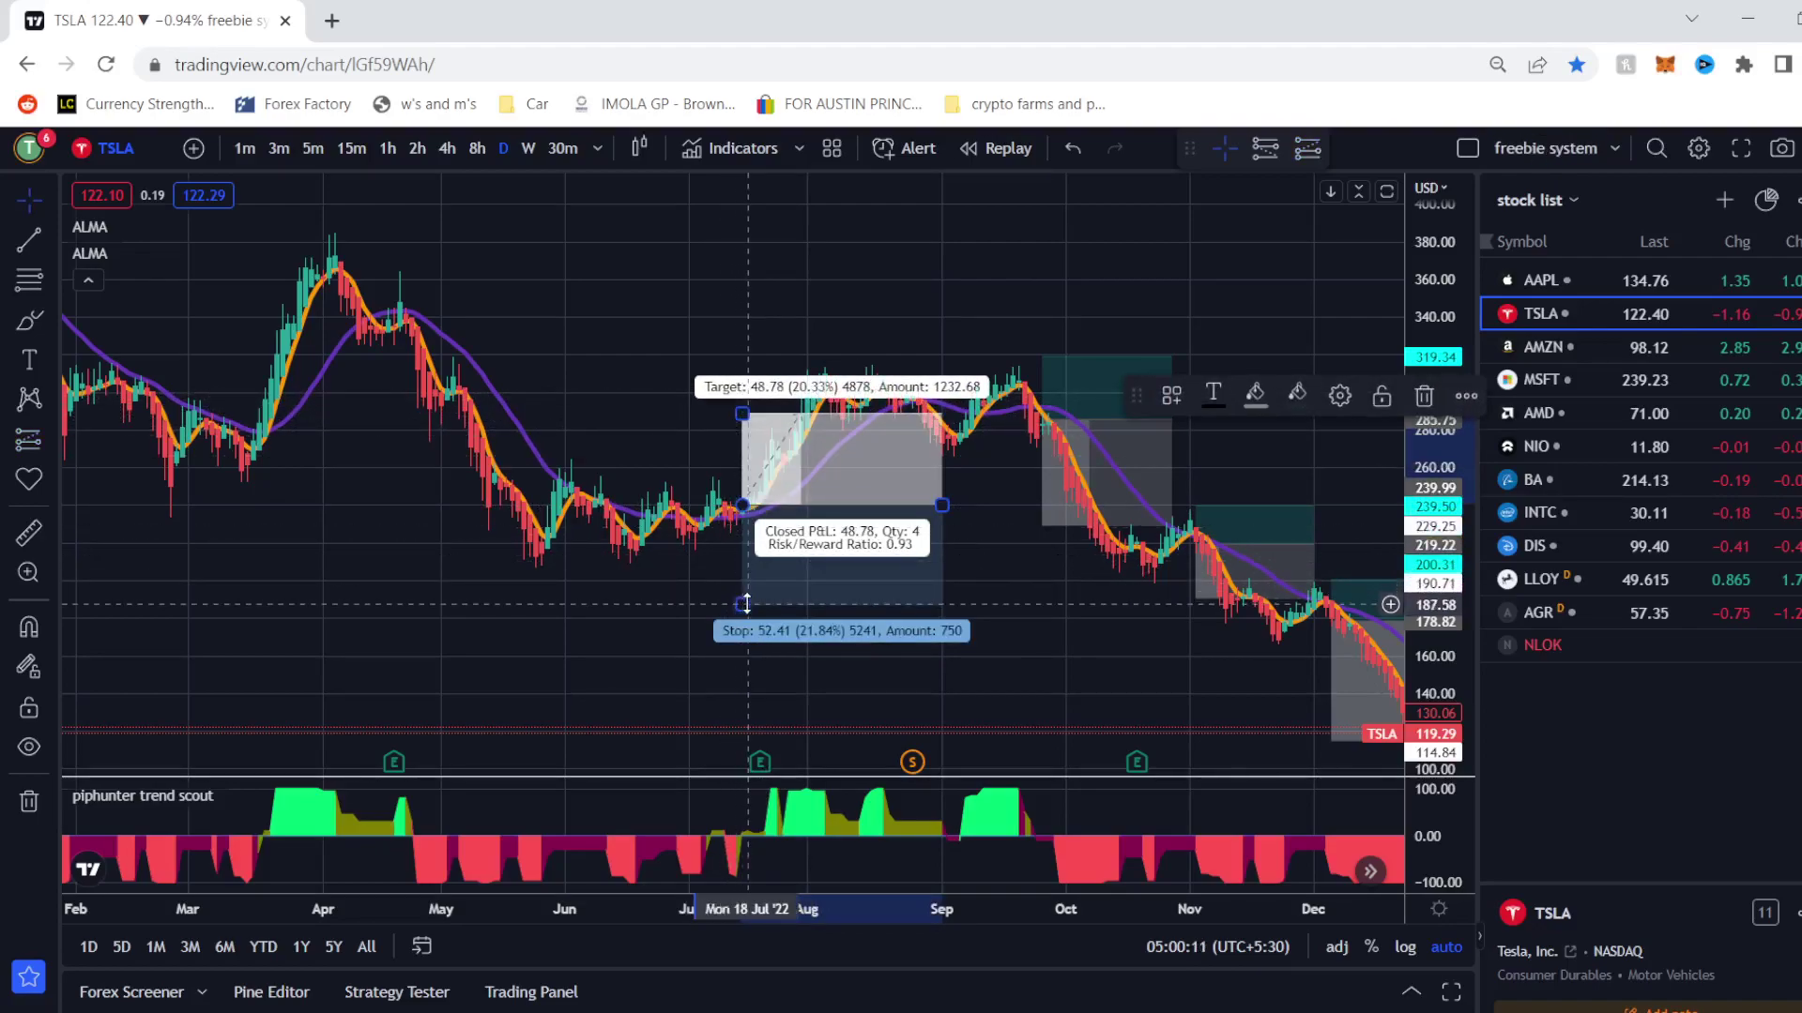
{"action": "left_click_drag", "start_coordinate": [745, 603], "coordinate": [748, 540]}
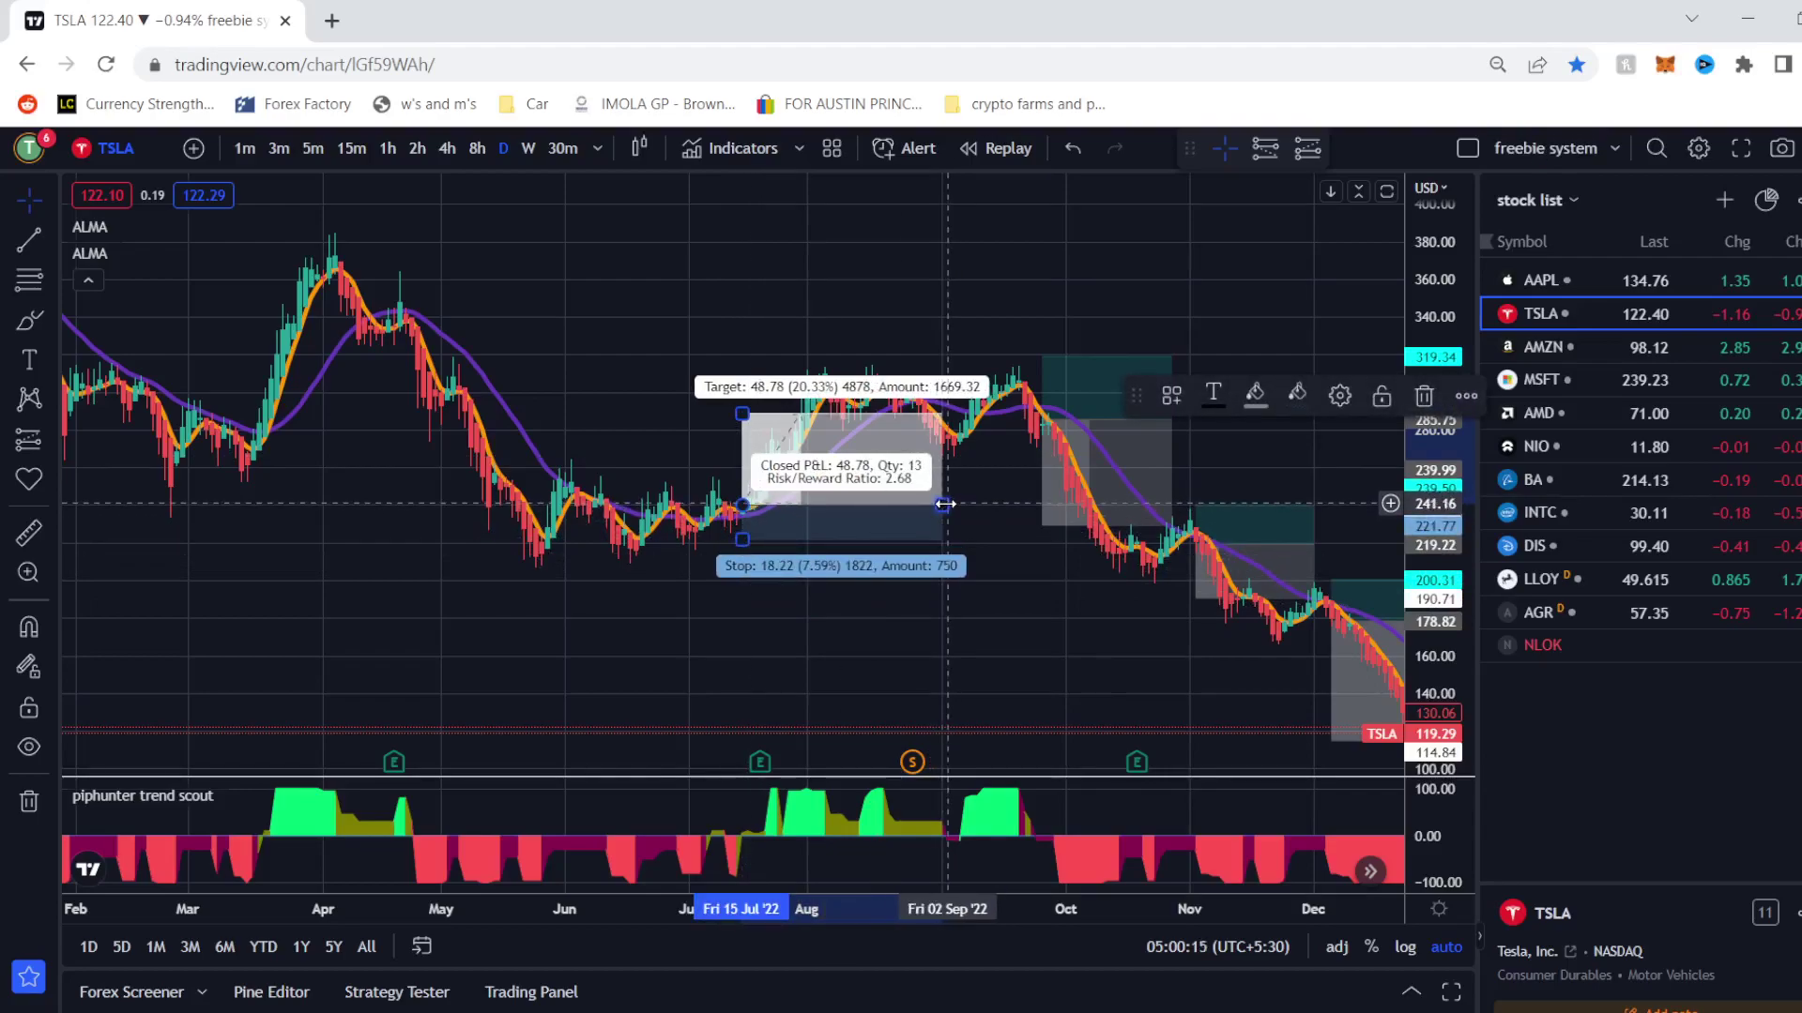
{"action": "left_click_drag", "start_coordinate": [945, 504], "coordinate": [899, 495]}
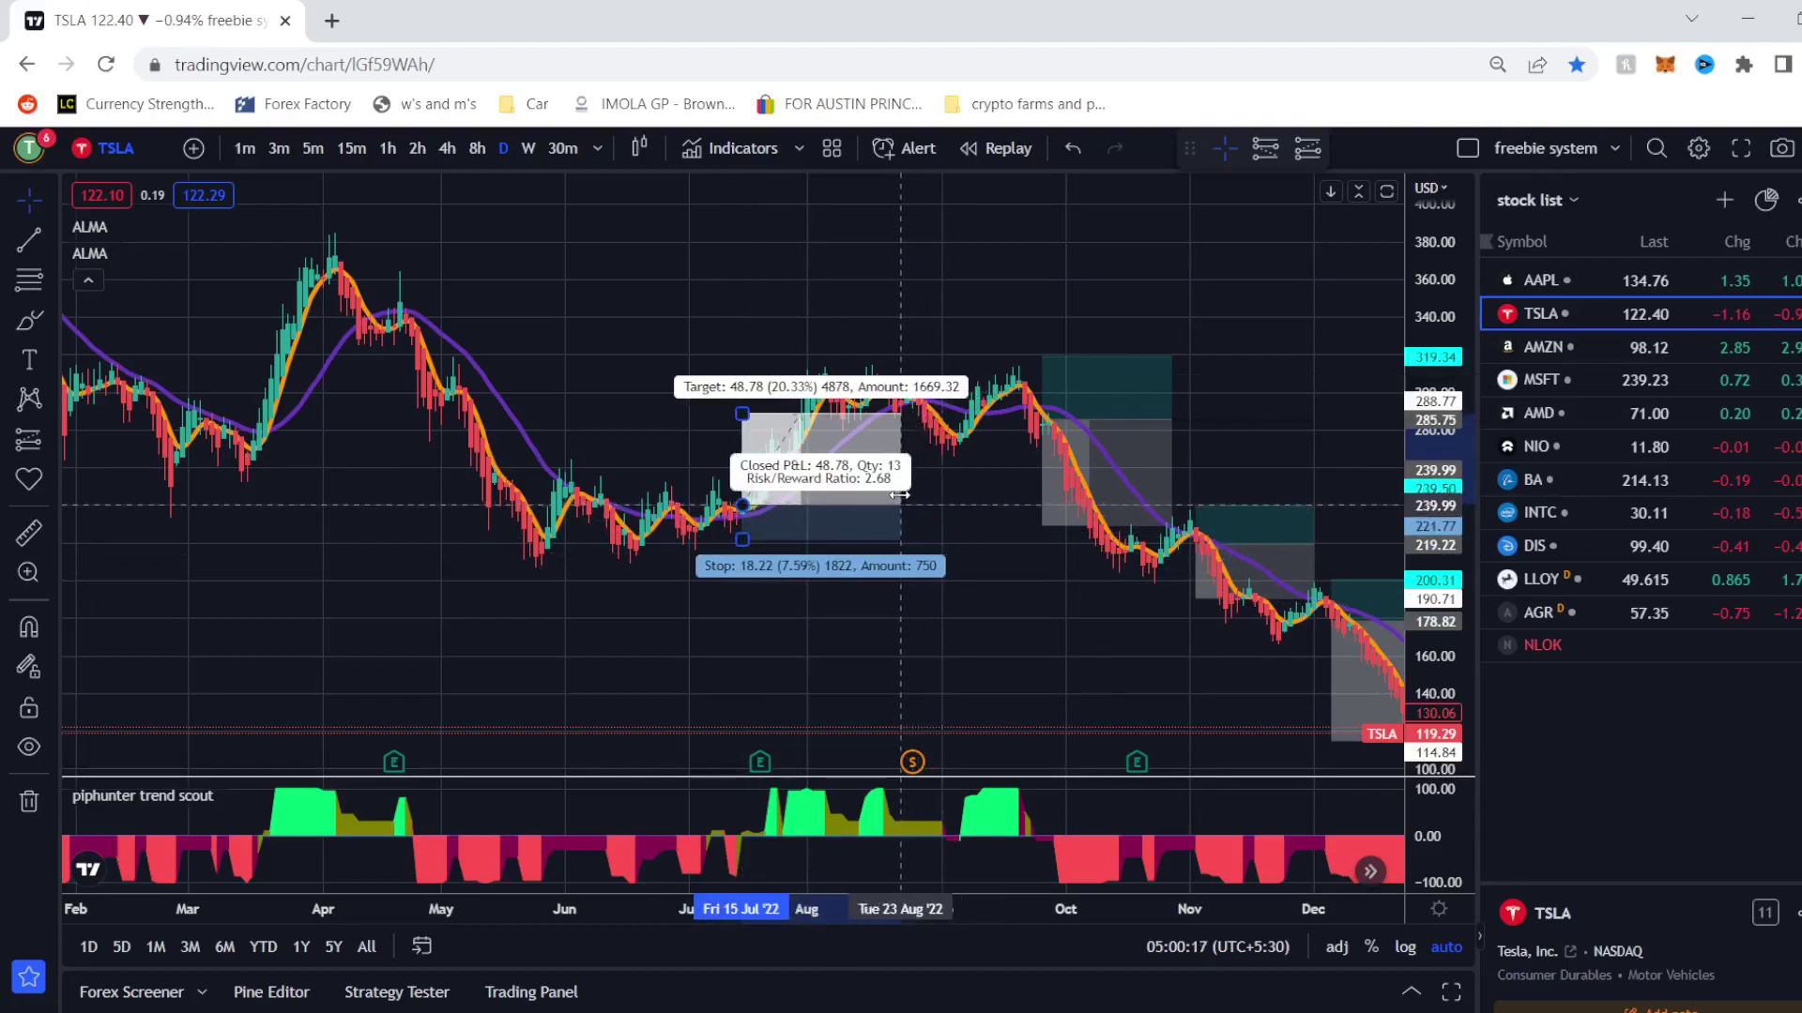
{"action": "left_click", "coordinate": [933, 625]}
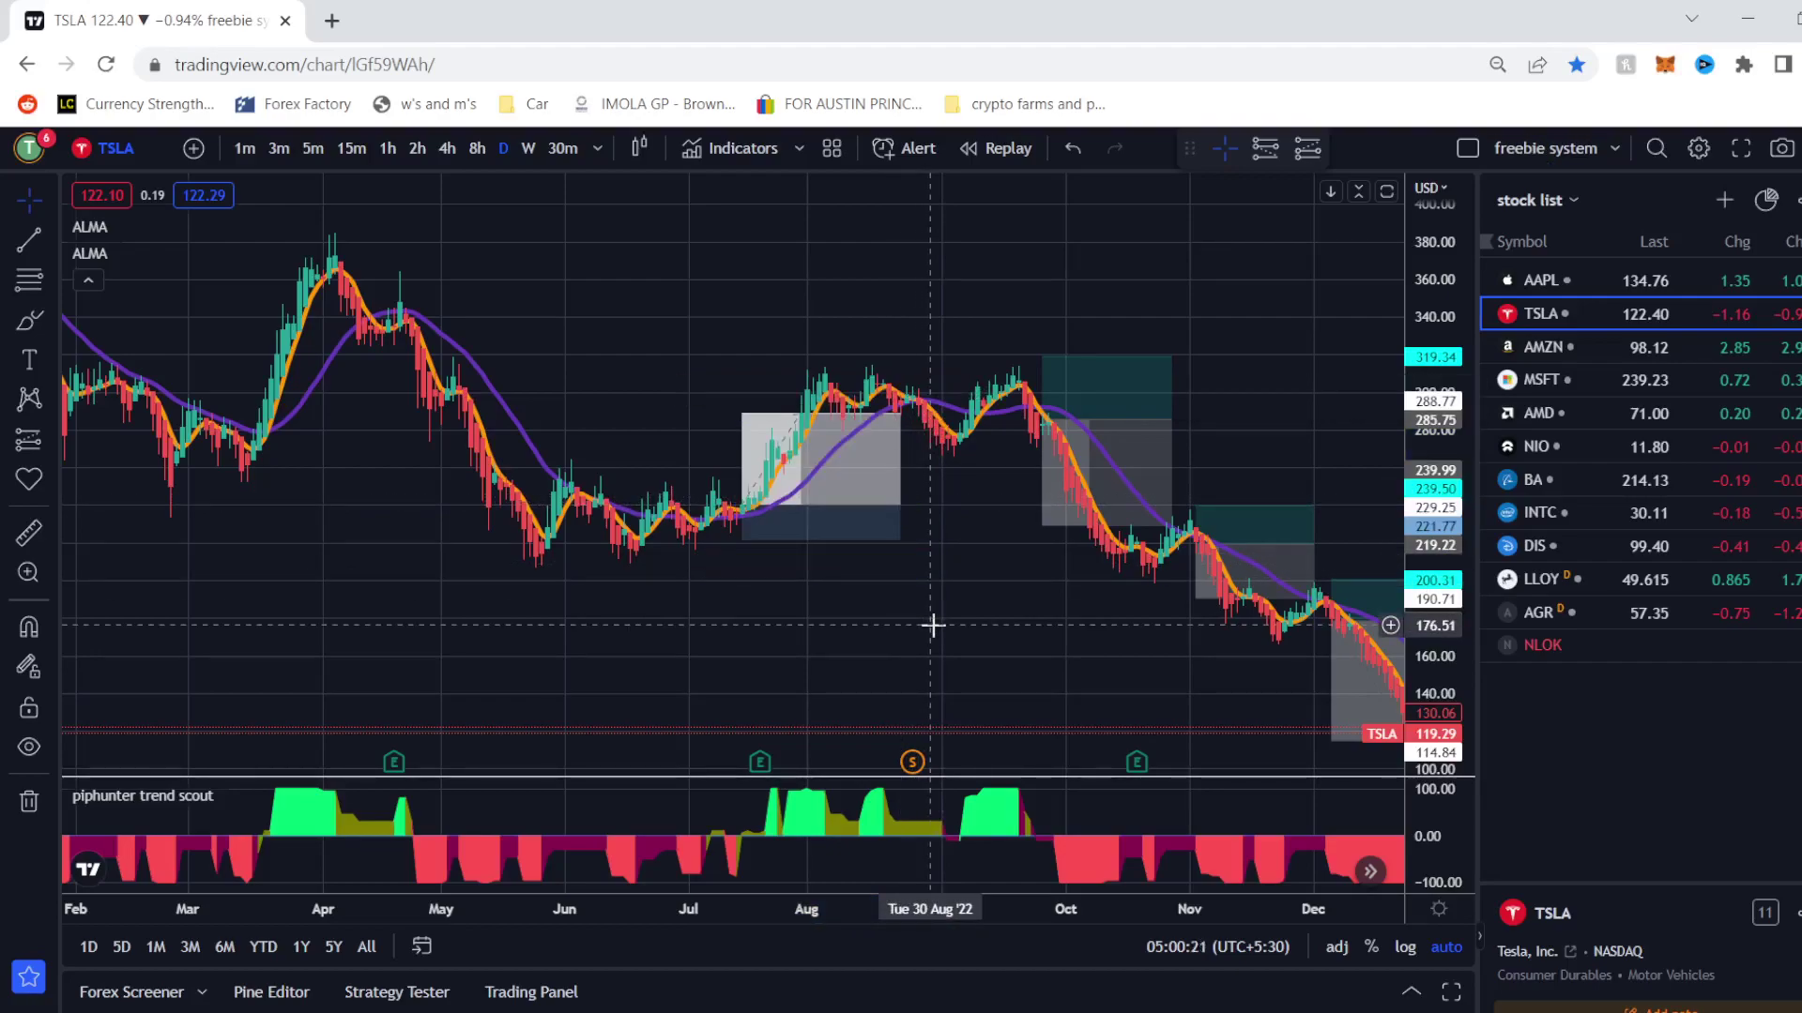
{"action": "scroll", "coordinate": [1033, 631], "scroll_direction": "right", "scroll_amount": 3}
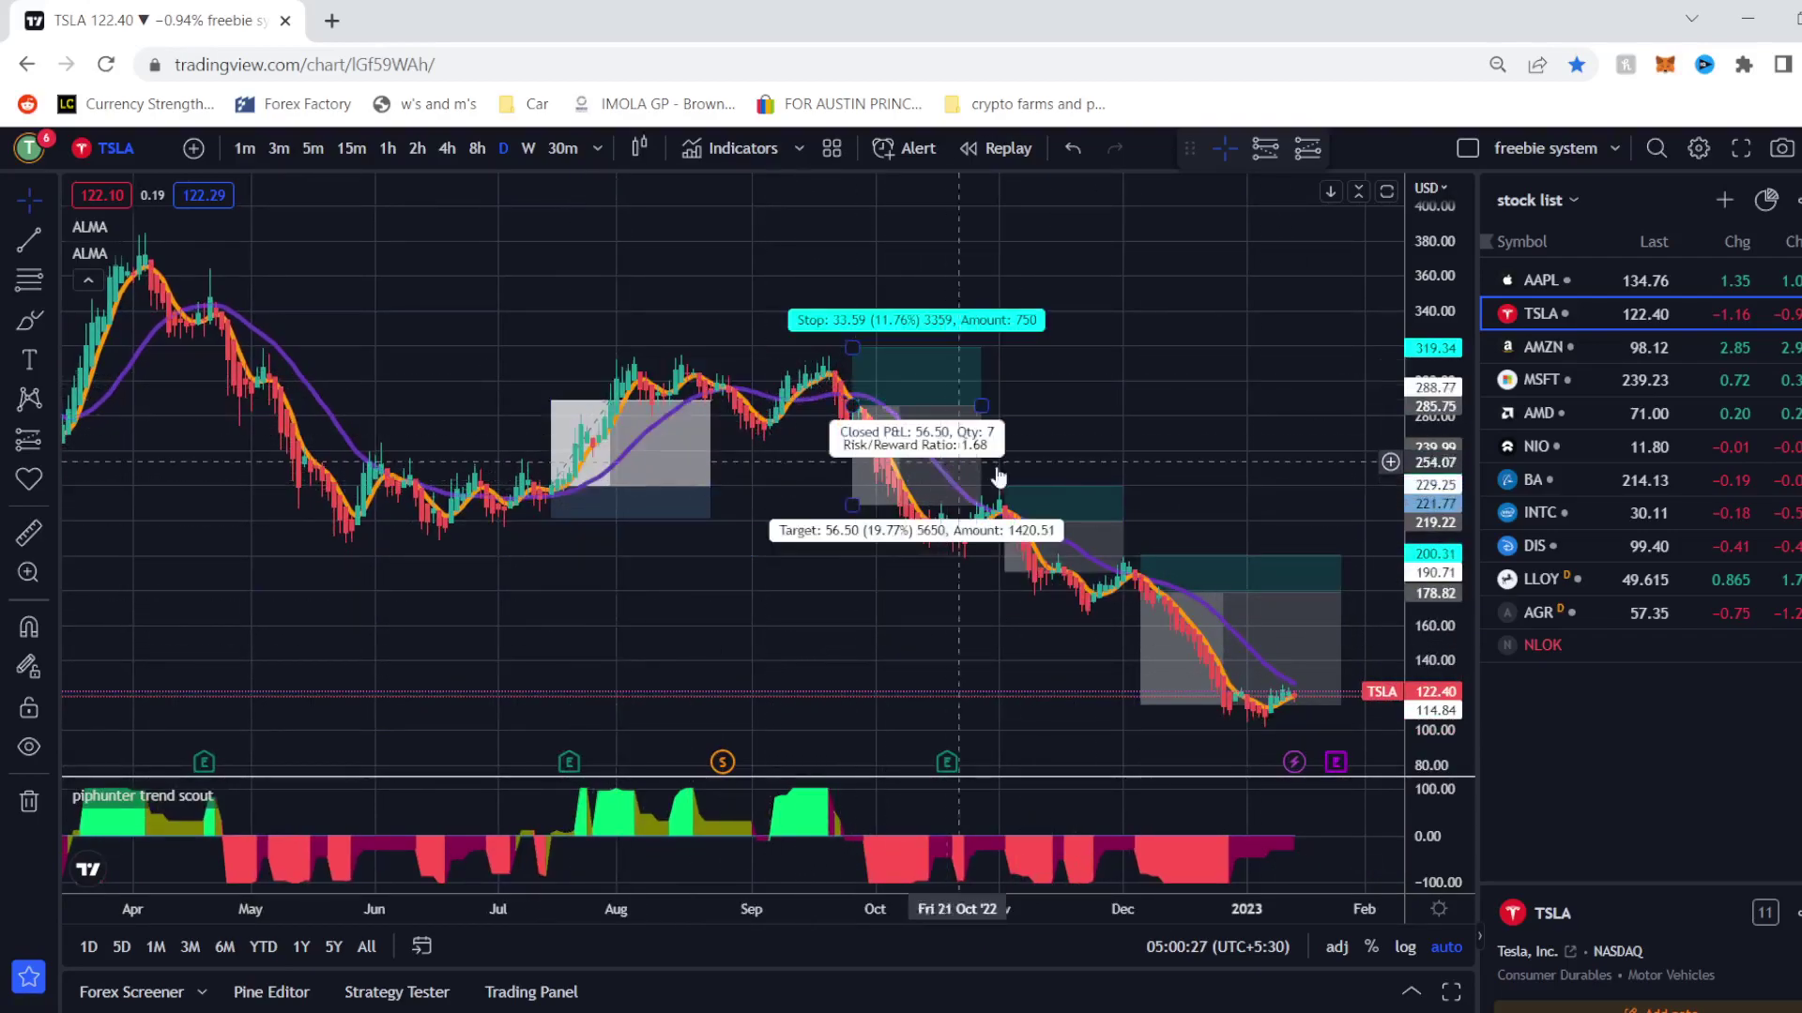
{"action": "scroll", "coordinate": [560, 648], "scroll_direction": "left", "scroll_amount": 5}
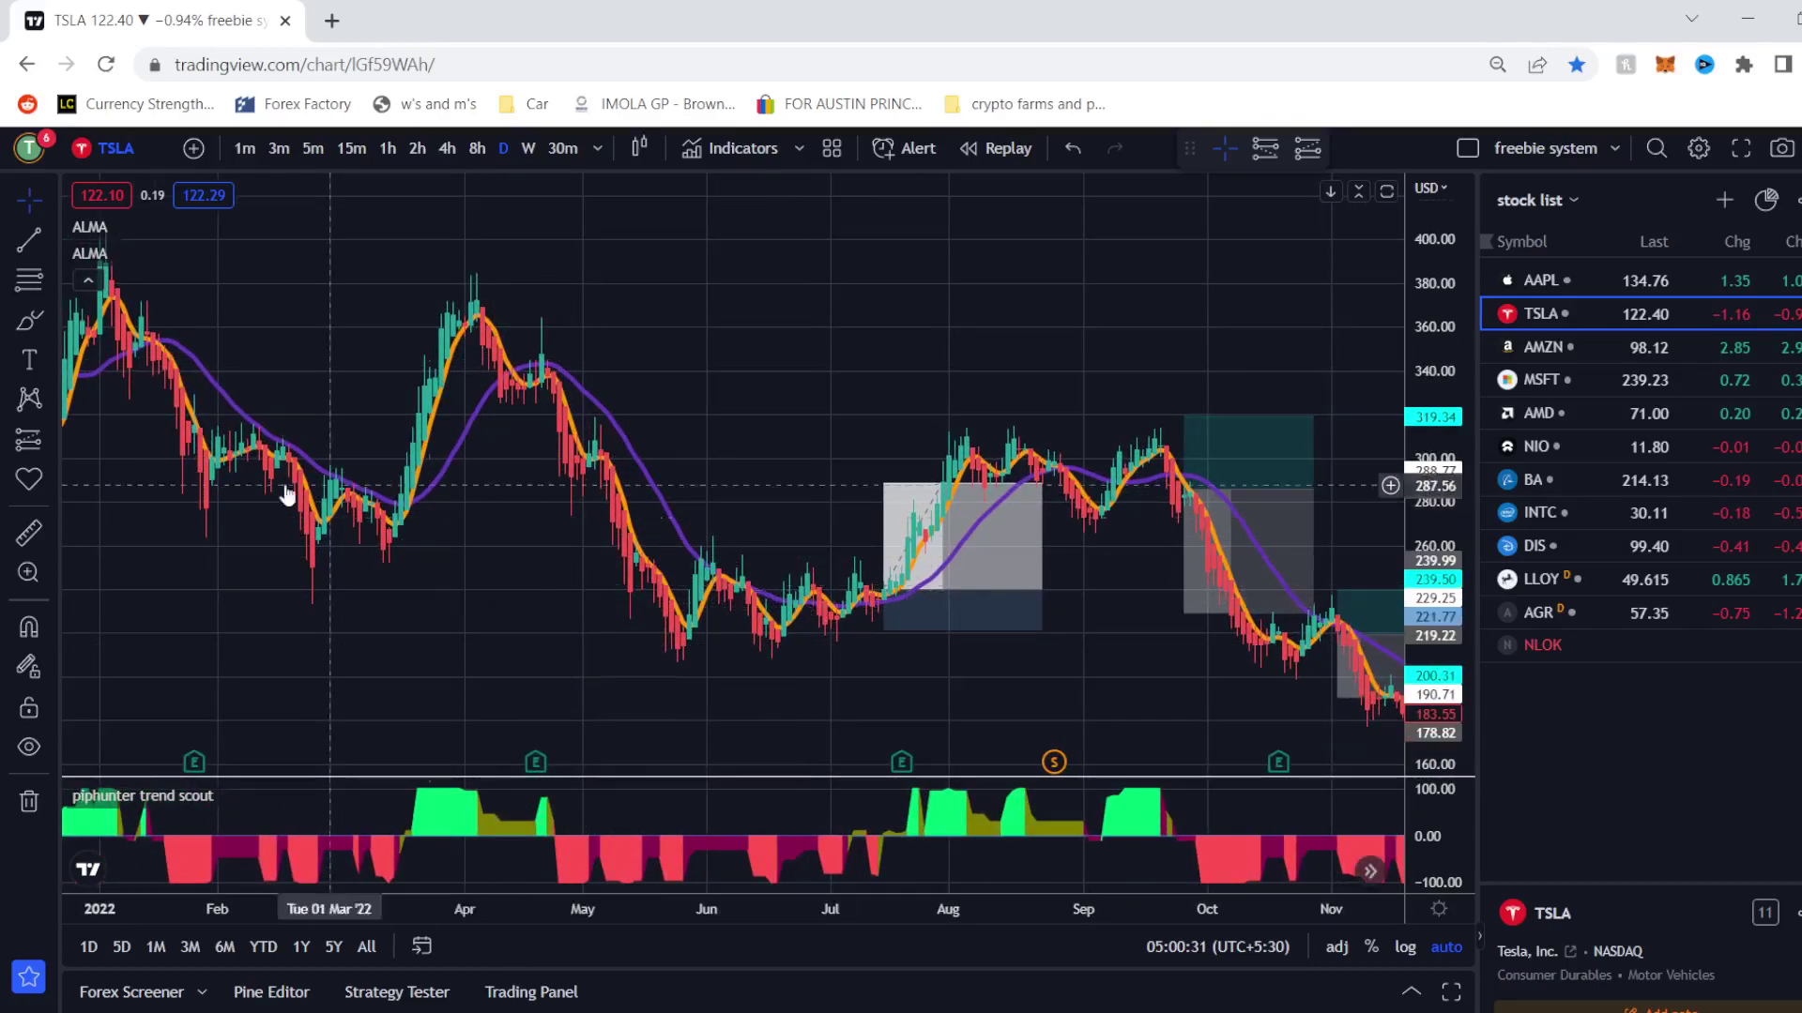
On the AMZN chart, place a January 2023 long at 95.66, target 111.10, stop 85.51.
{"action": "left_click", "coordinate": [1544, 347]}
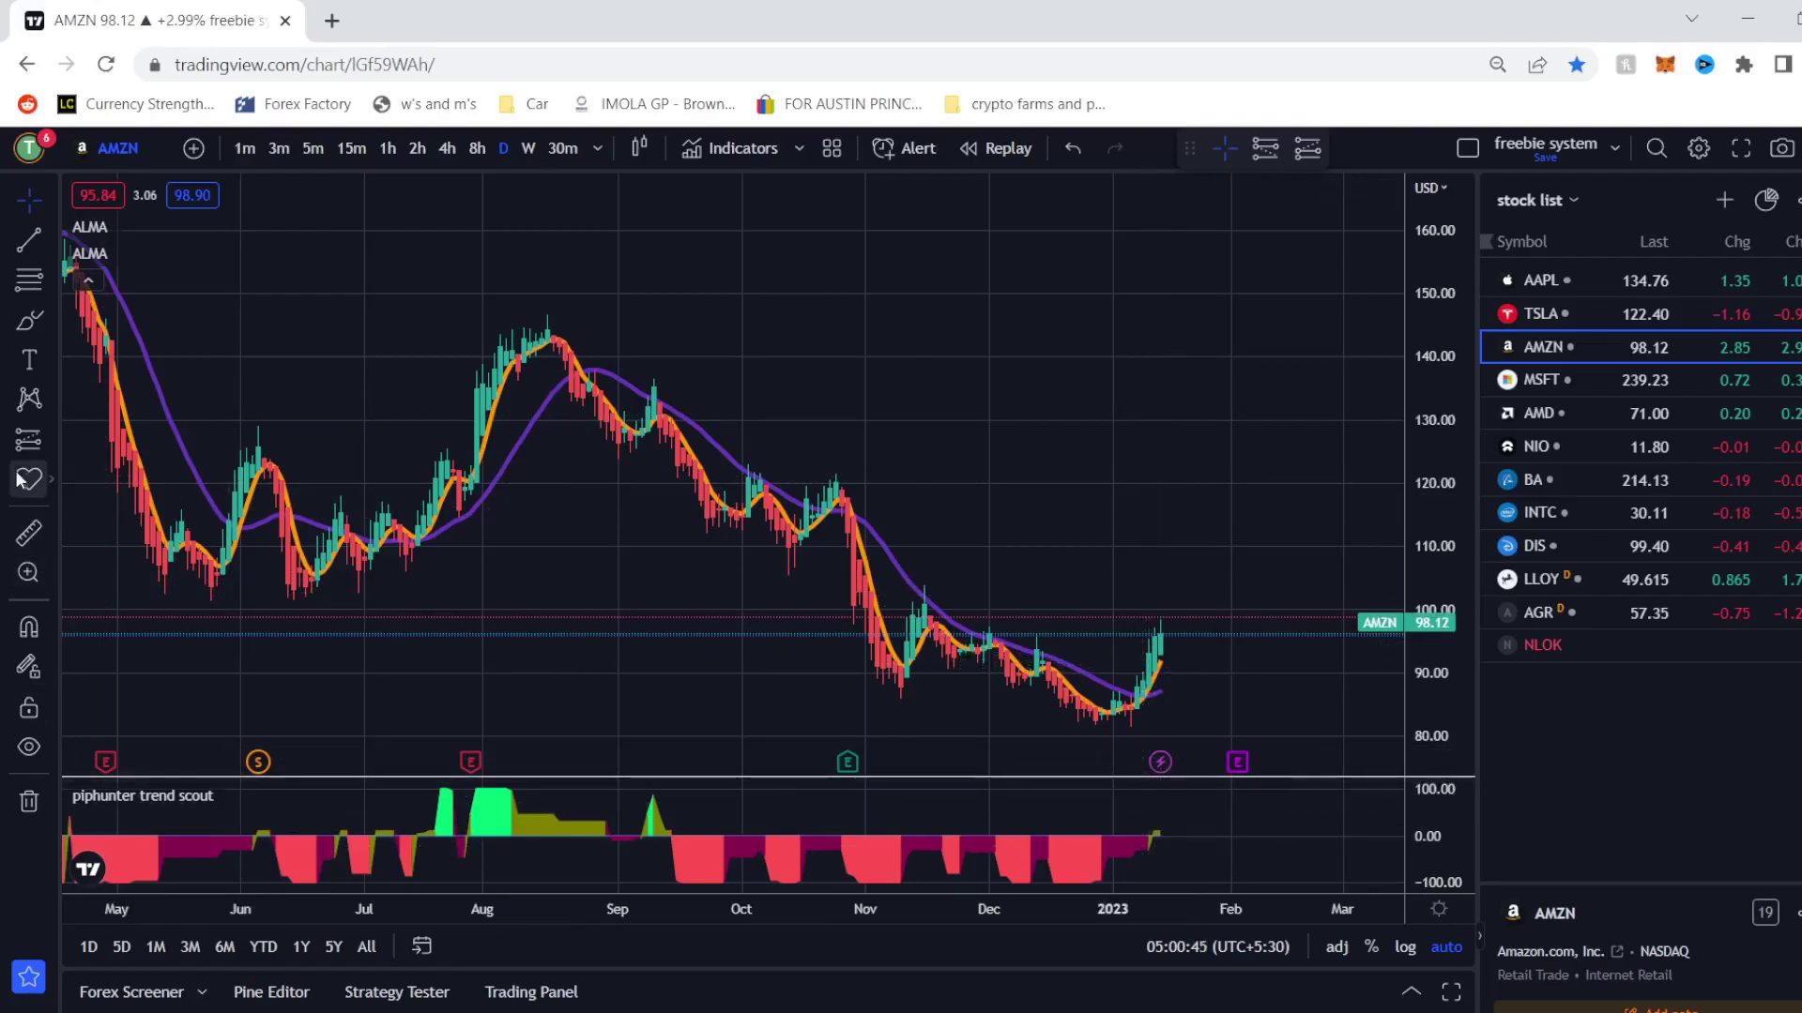
{"action": "left_click", "coordinate": [25, 442]}
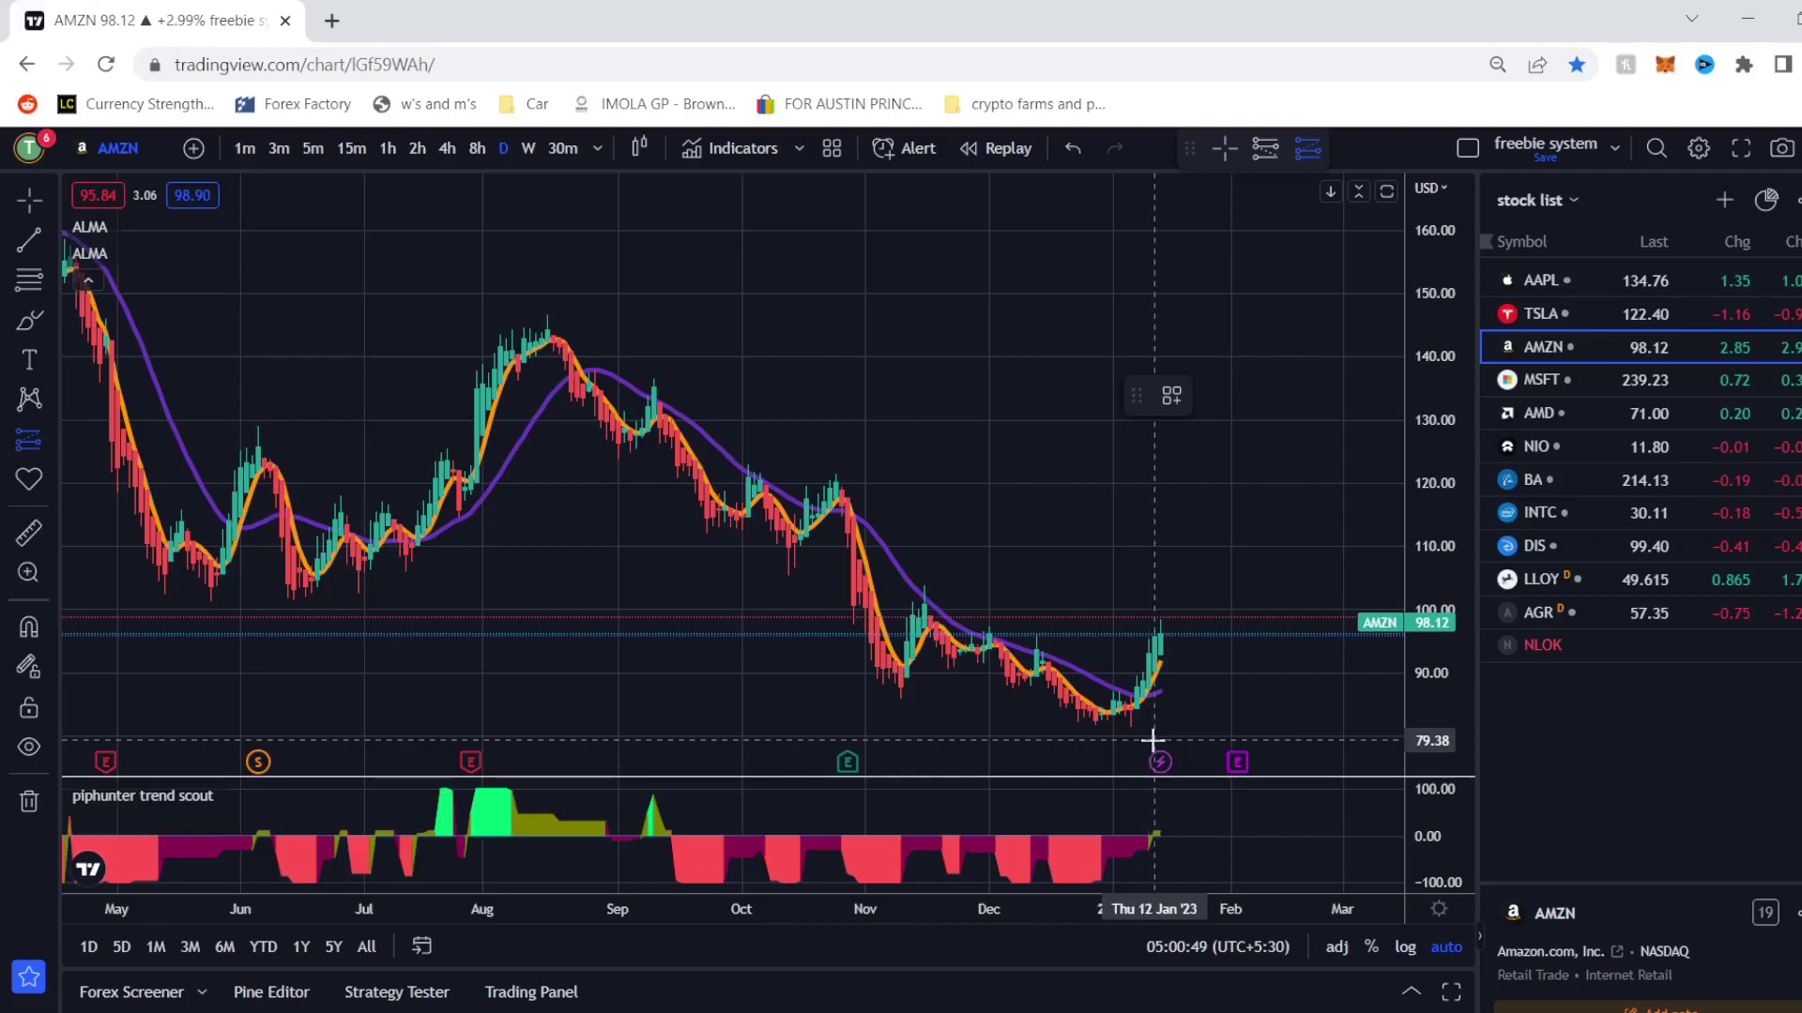
{"action": "left_click", "coordinate": [1156, 637]}
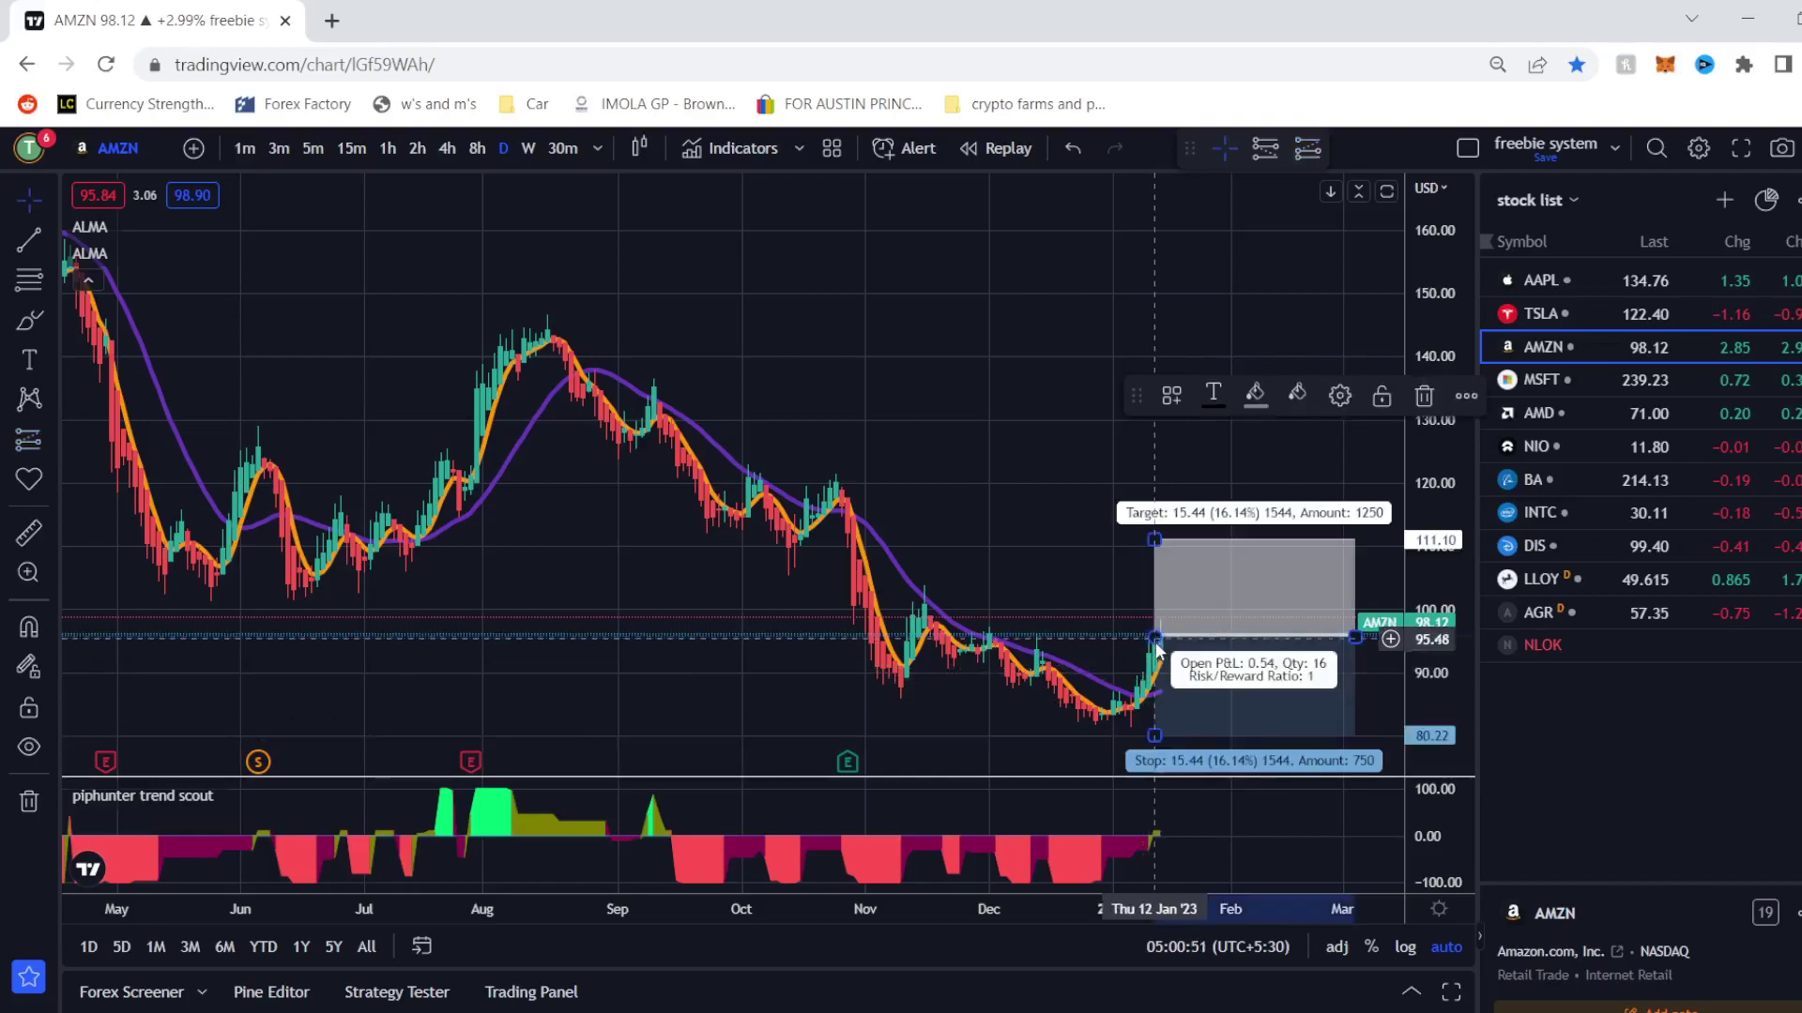
{"action": "left_click_drag", "start_coordinate": [1149, 731], "coordinate": [1162, 699]}
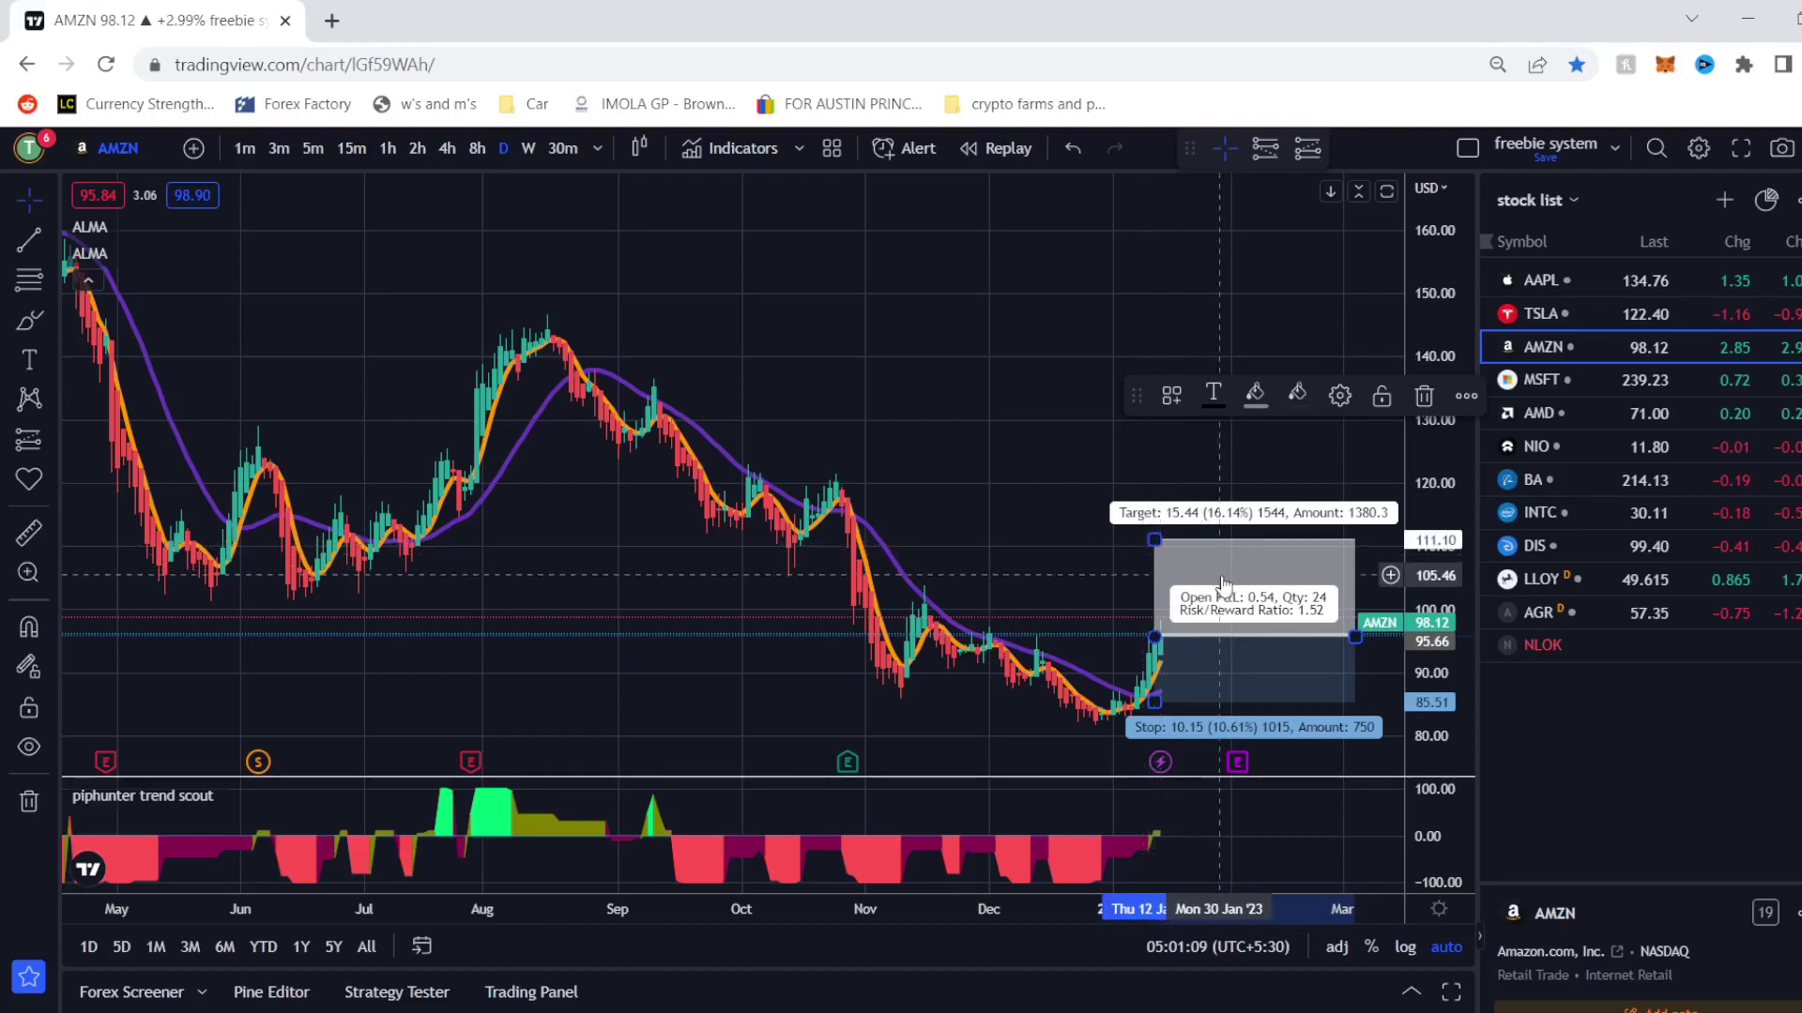
{"action": "left_click", "coordinate": [1033, 552]}
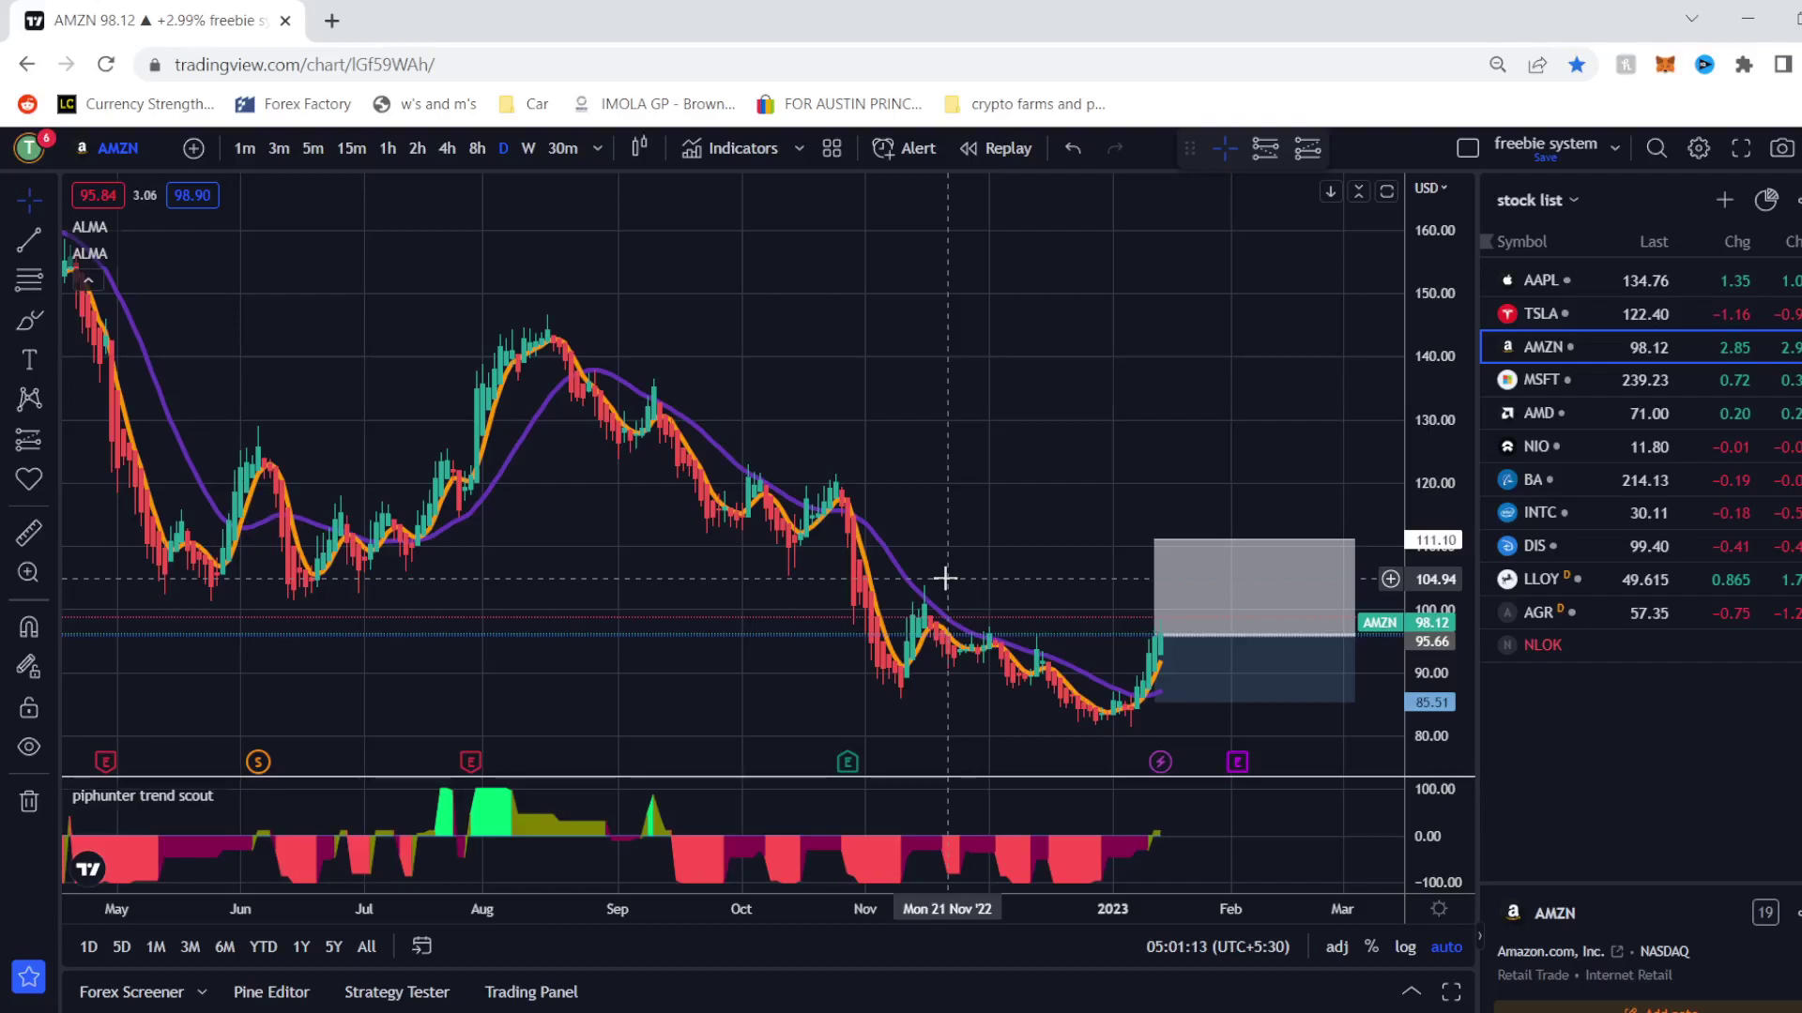
Place a late-October AMZN short at 111.94 with stop 121.56 and target 101.61.
{"action": "left_click", "coordinate": [47, 441]}
{"action": "left_click", "coordinate": [141, 485]}
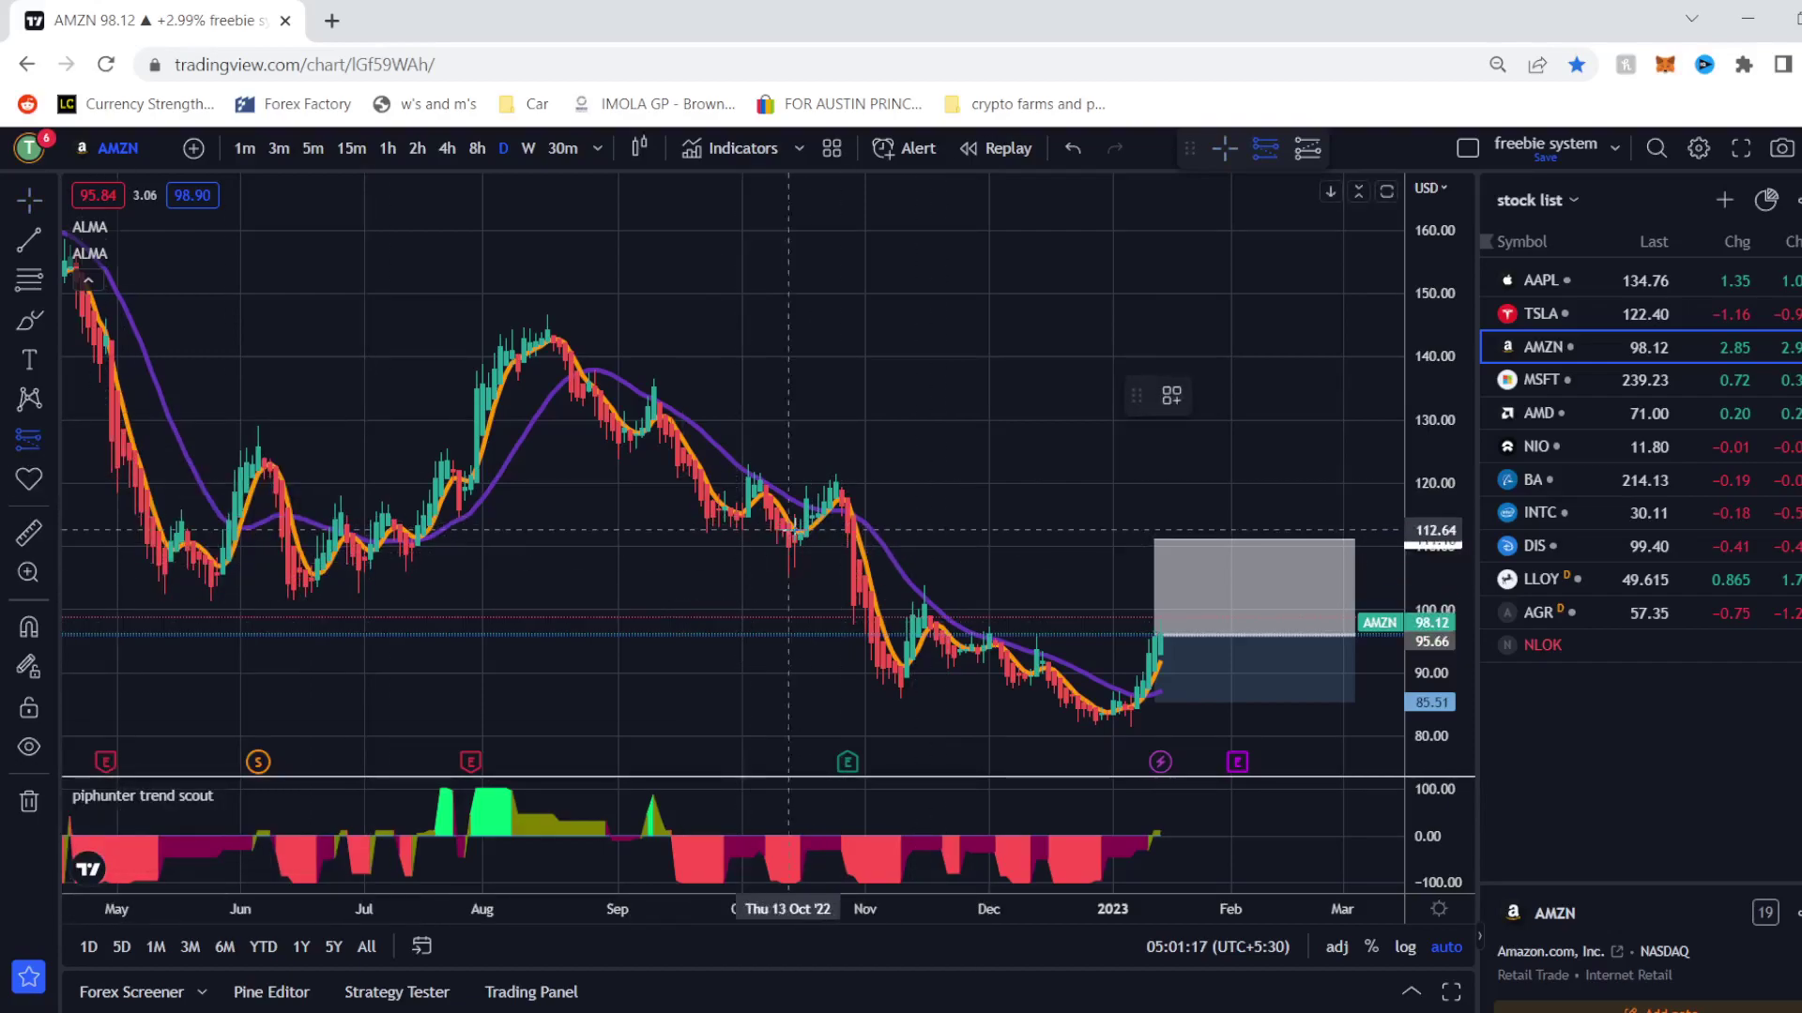
{"action": "left_click", "coordinate": [853, 535]}
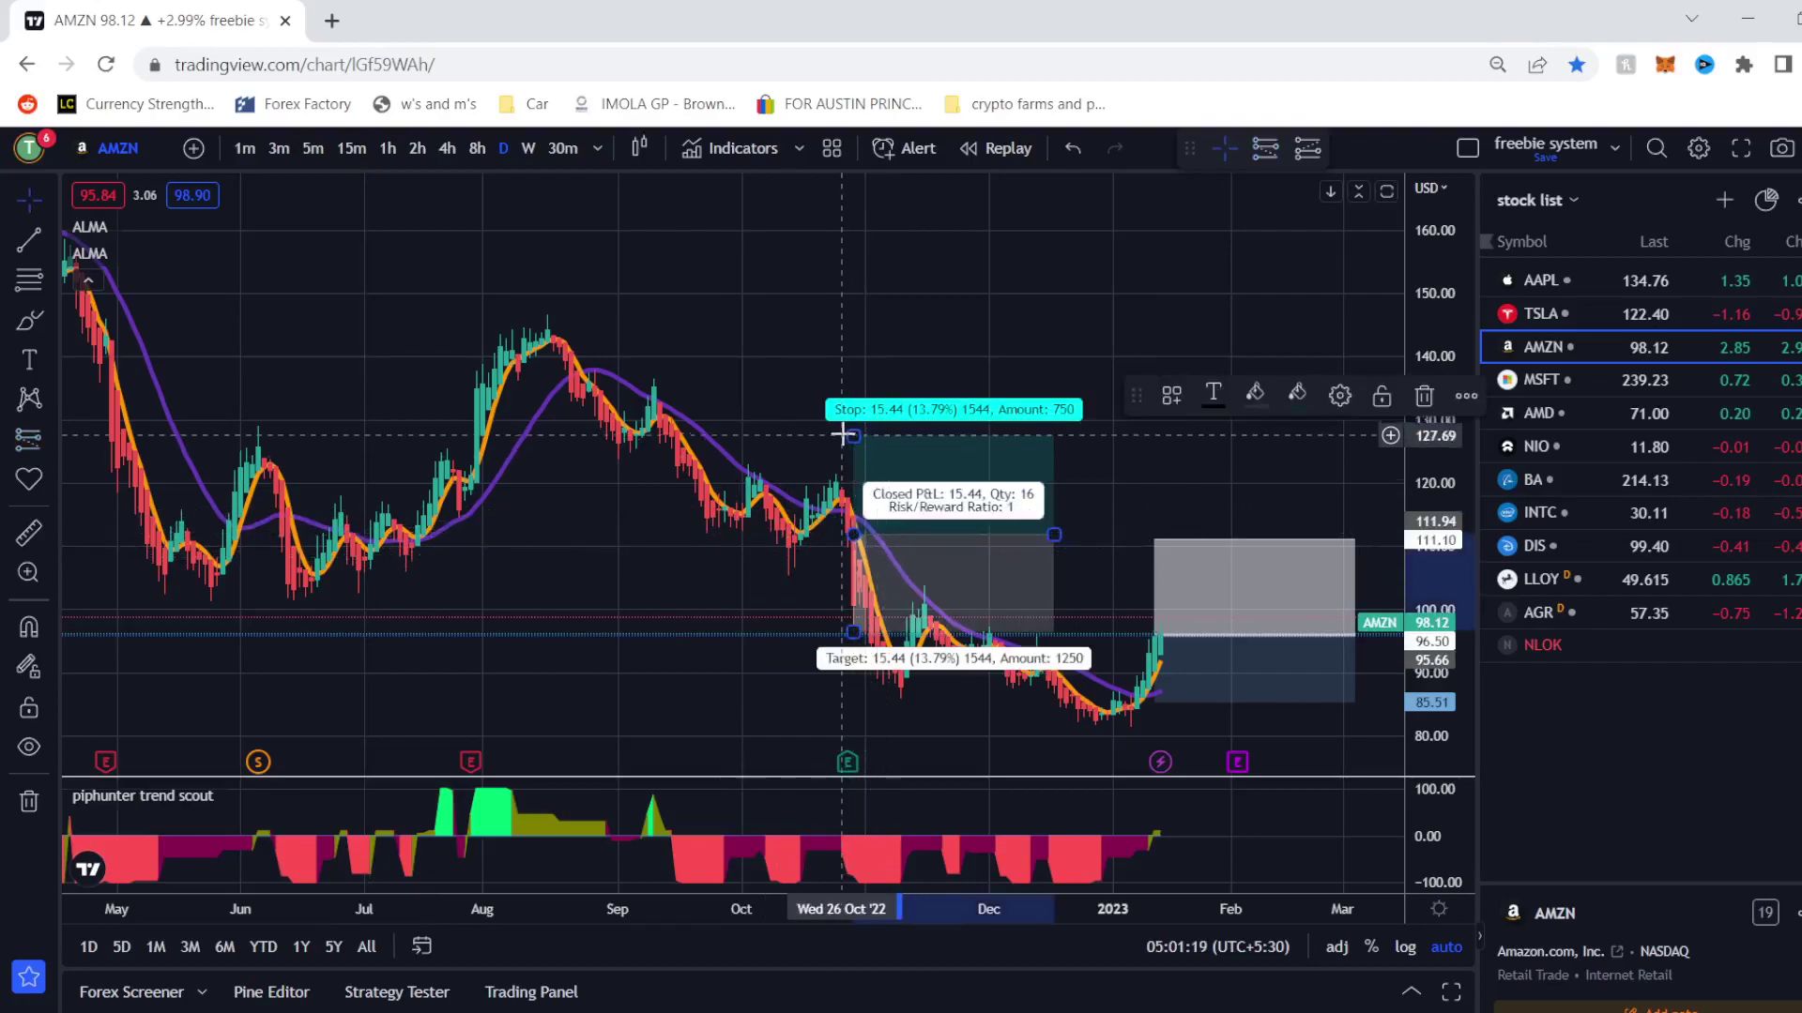
{"action": "left_click_drag", "start_coordinate": [852, 438], "coordinate": [853, 473]}
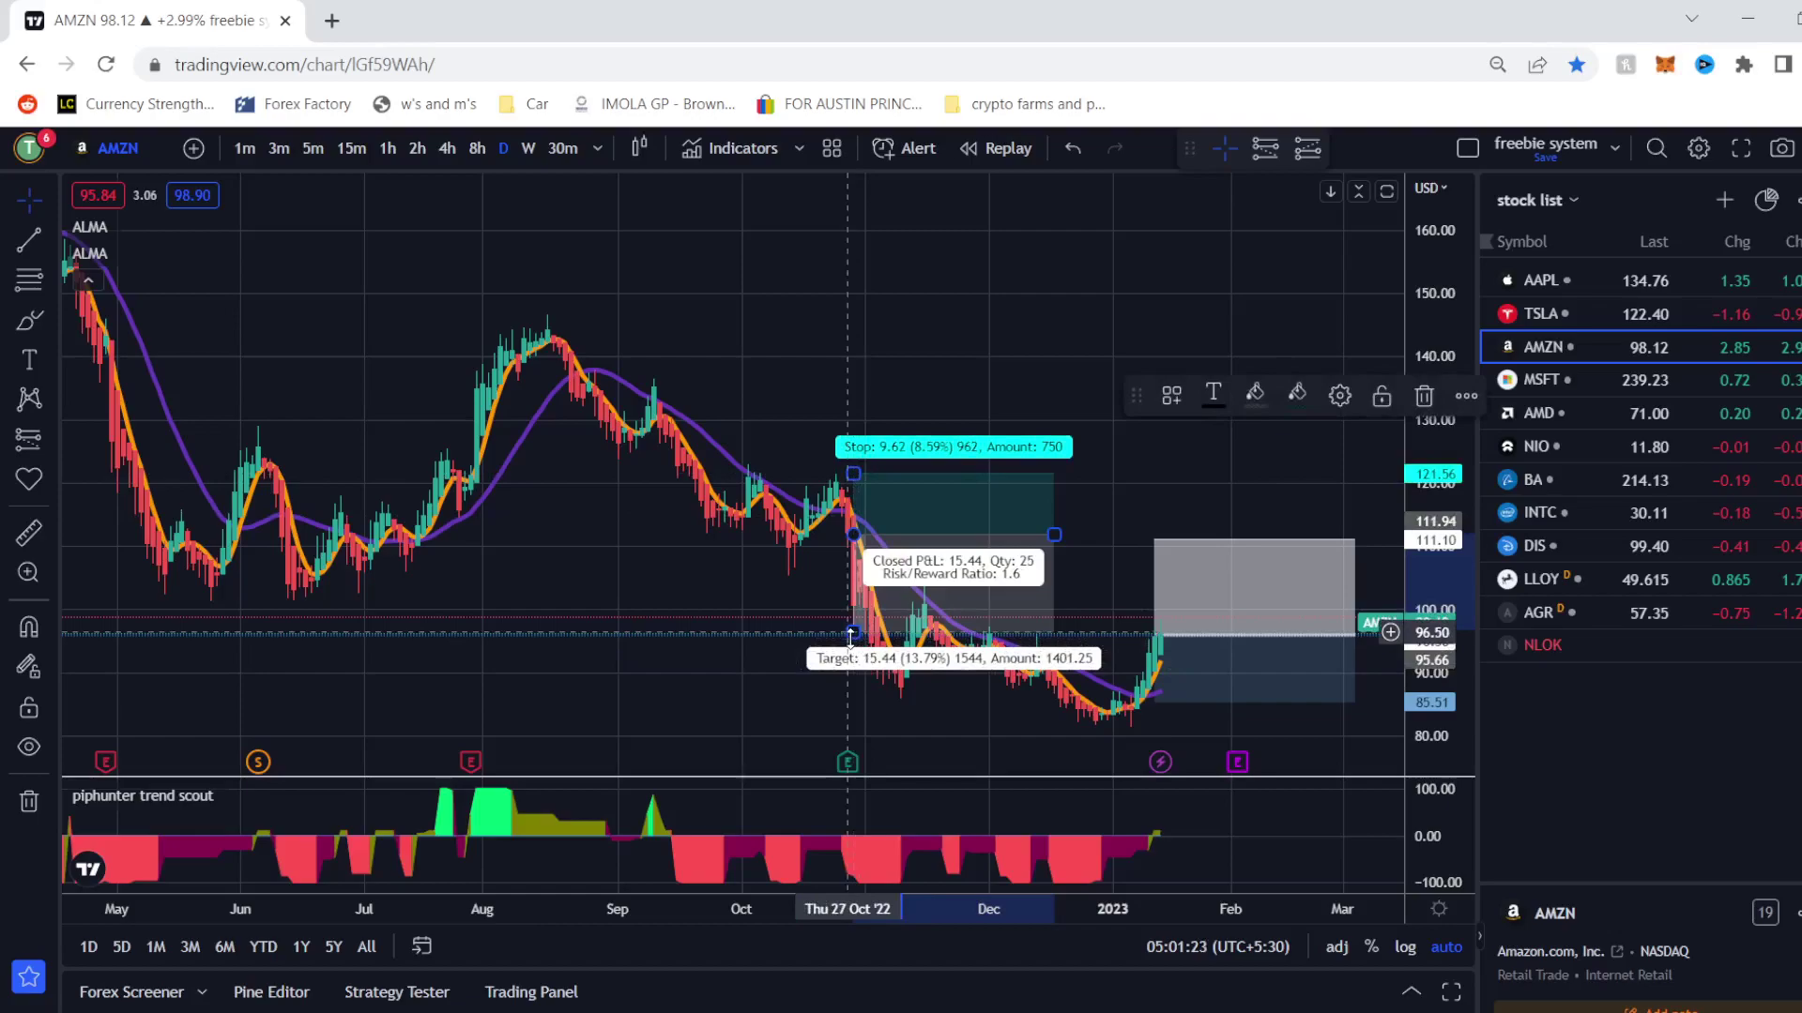
{"action": "mouse_move", "coordinate": [851, 634]}
{"action": "left_mouse_down"}
{"action": "mouse_move", "coordinate": [859, 700]}
{"action": "mouse_move", "coordinate": [861, 577]}
{"action": "mouse_move", "coordinate": [861, 598]}
{"action": "left_mouse_up"}
{"action": "left_click", "coordinate": [736, 644]}
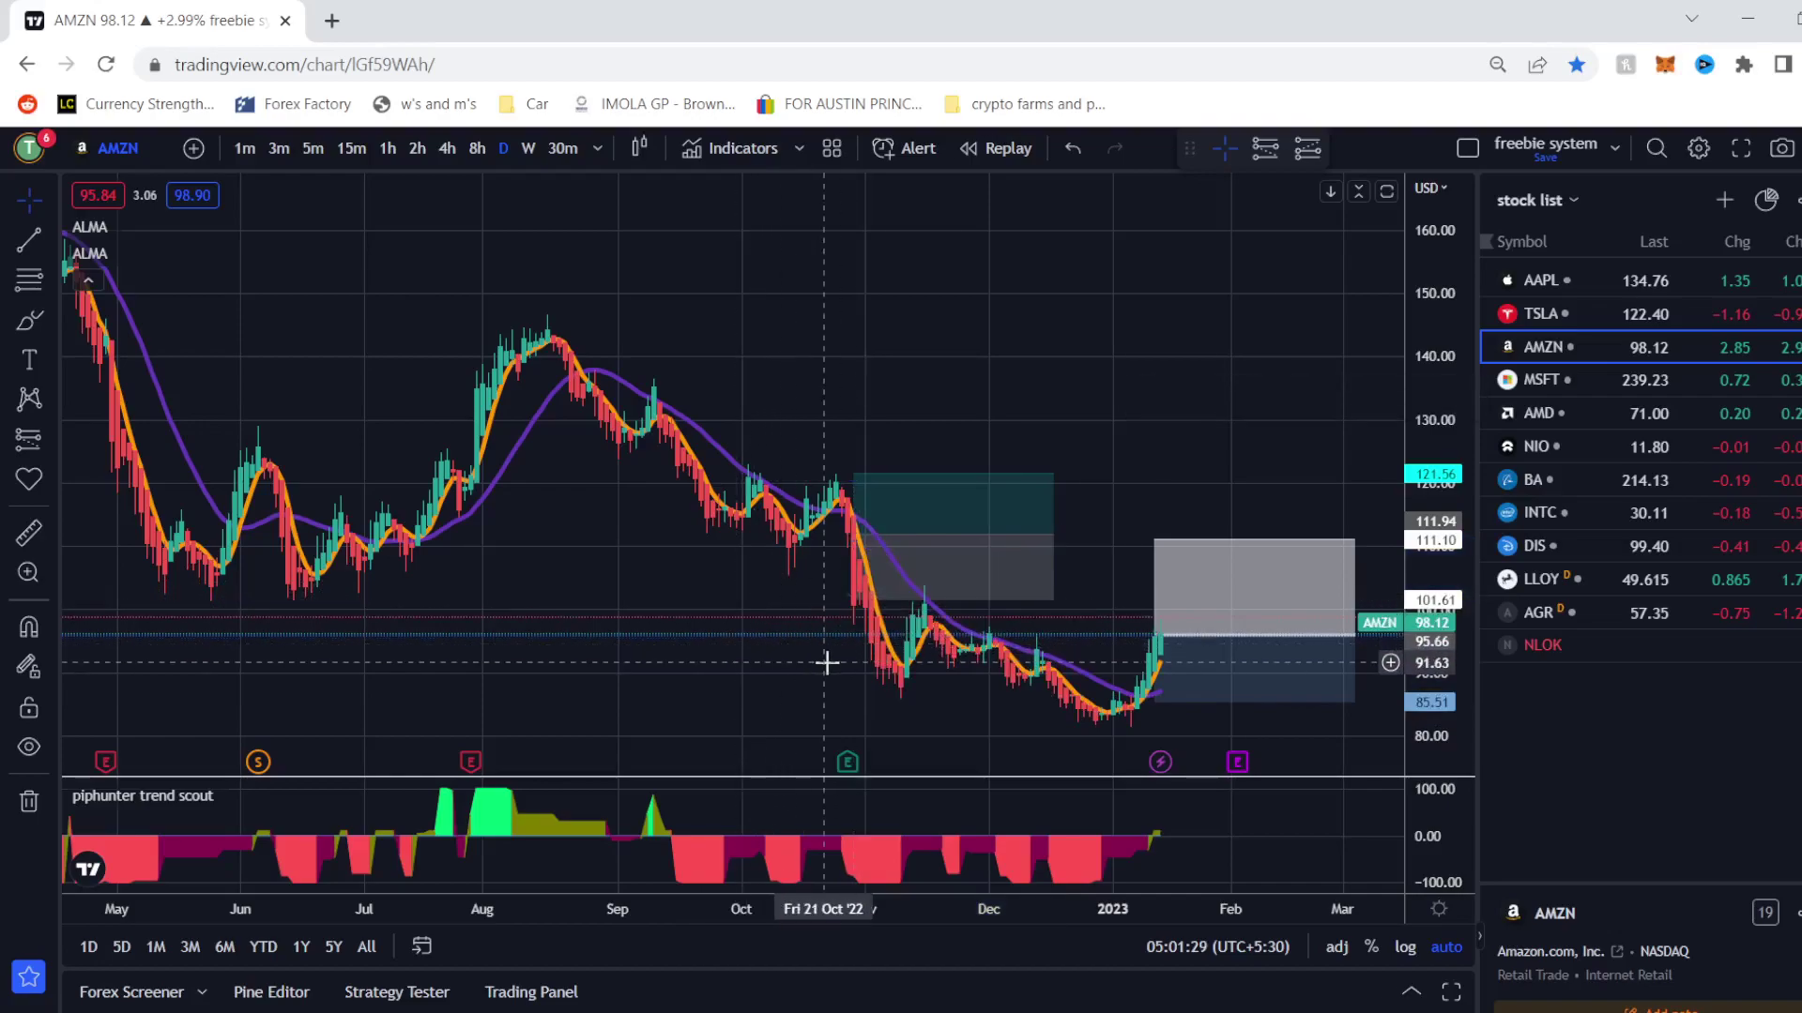
Shorten the AMZN short trade's duration and bring earlier months into view.
{"action": "left_click", "coordinate": [1054, 527]}
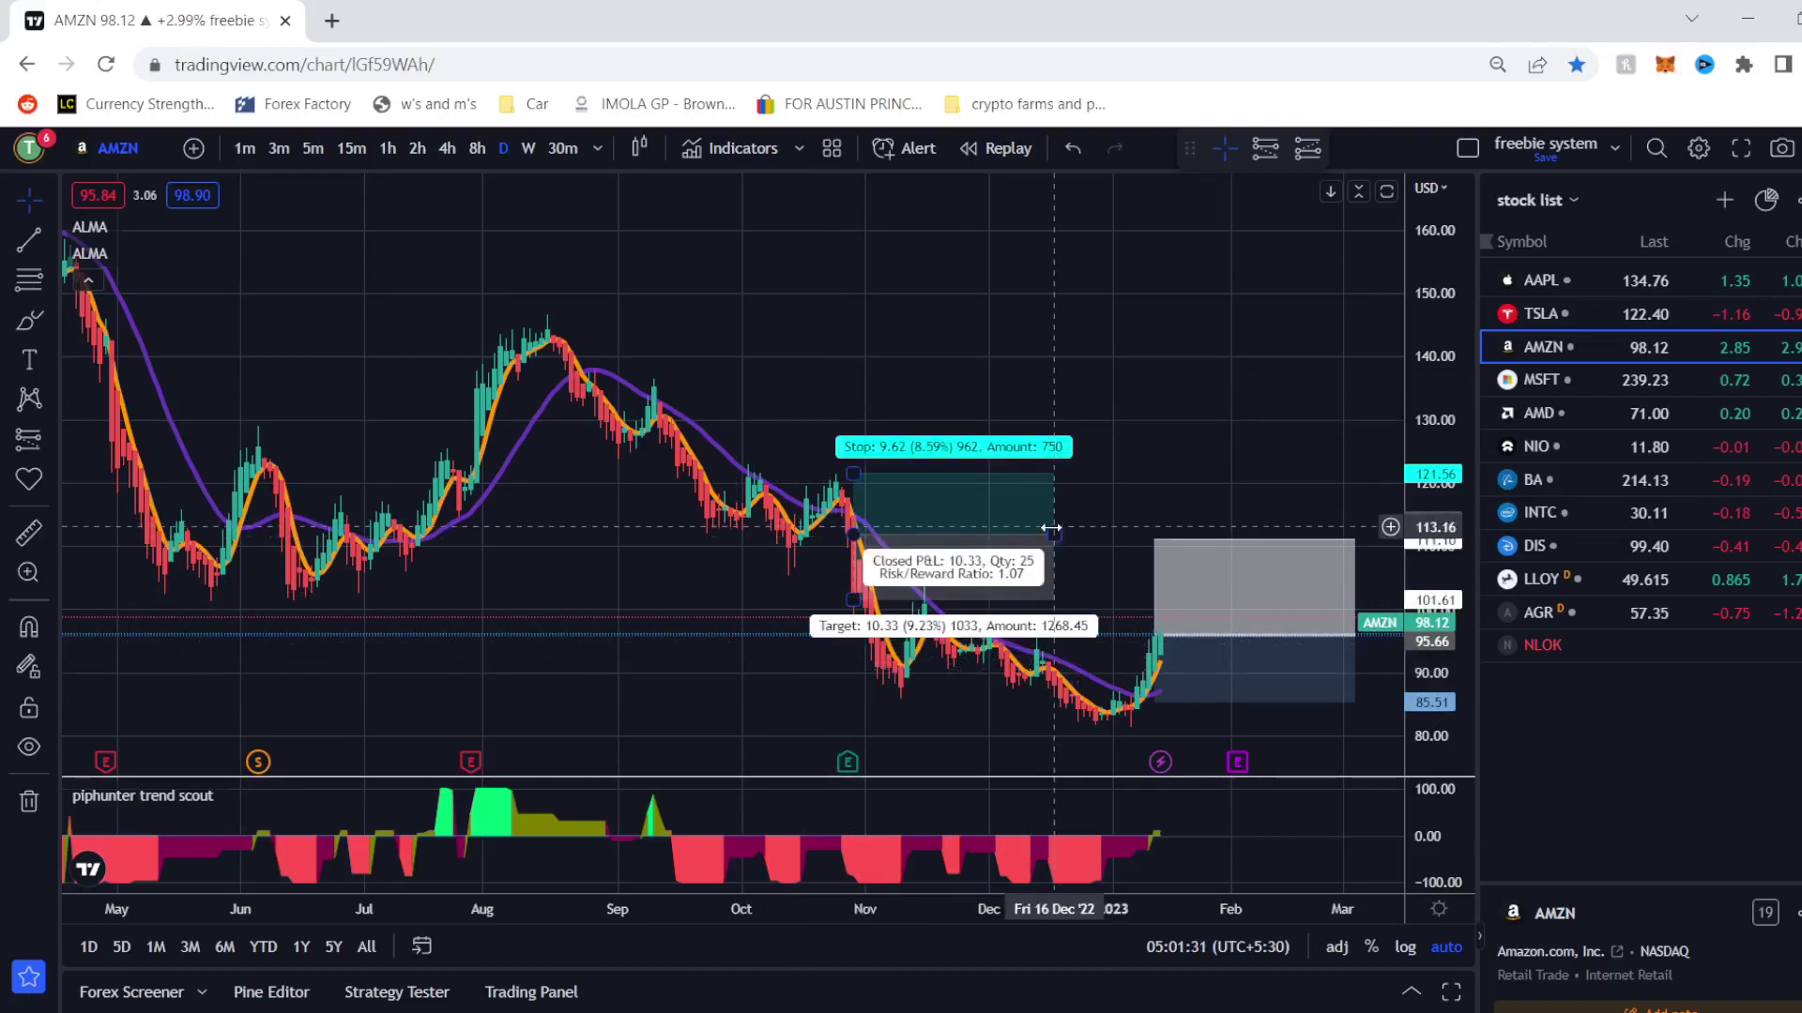
{"action": "left_click_drag", "start_coordinate": [1051, 531], "coordinate": [915, 524]}
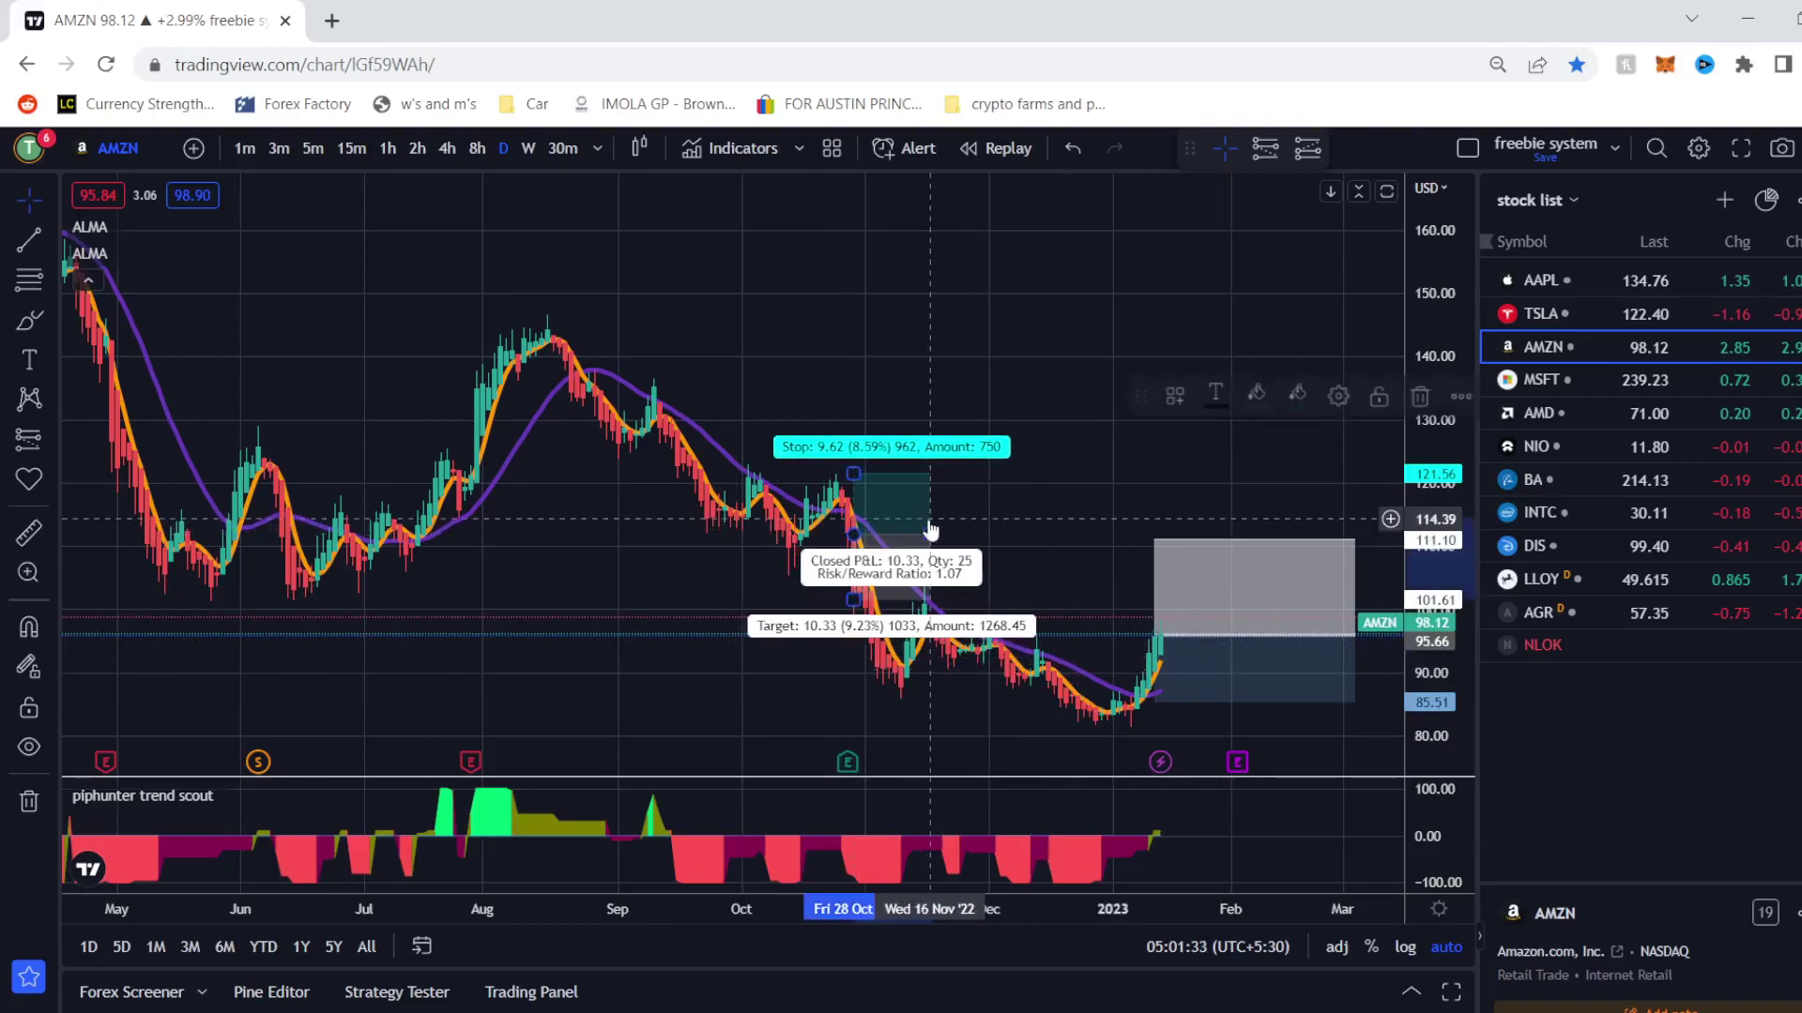
{"action": "left_click", "coordinate": [636, 716]}
{"action": "left_click_drag", "start_coordinate": [682, 700], "coordinate": [861, 711]}
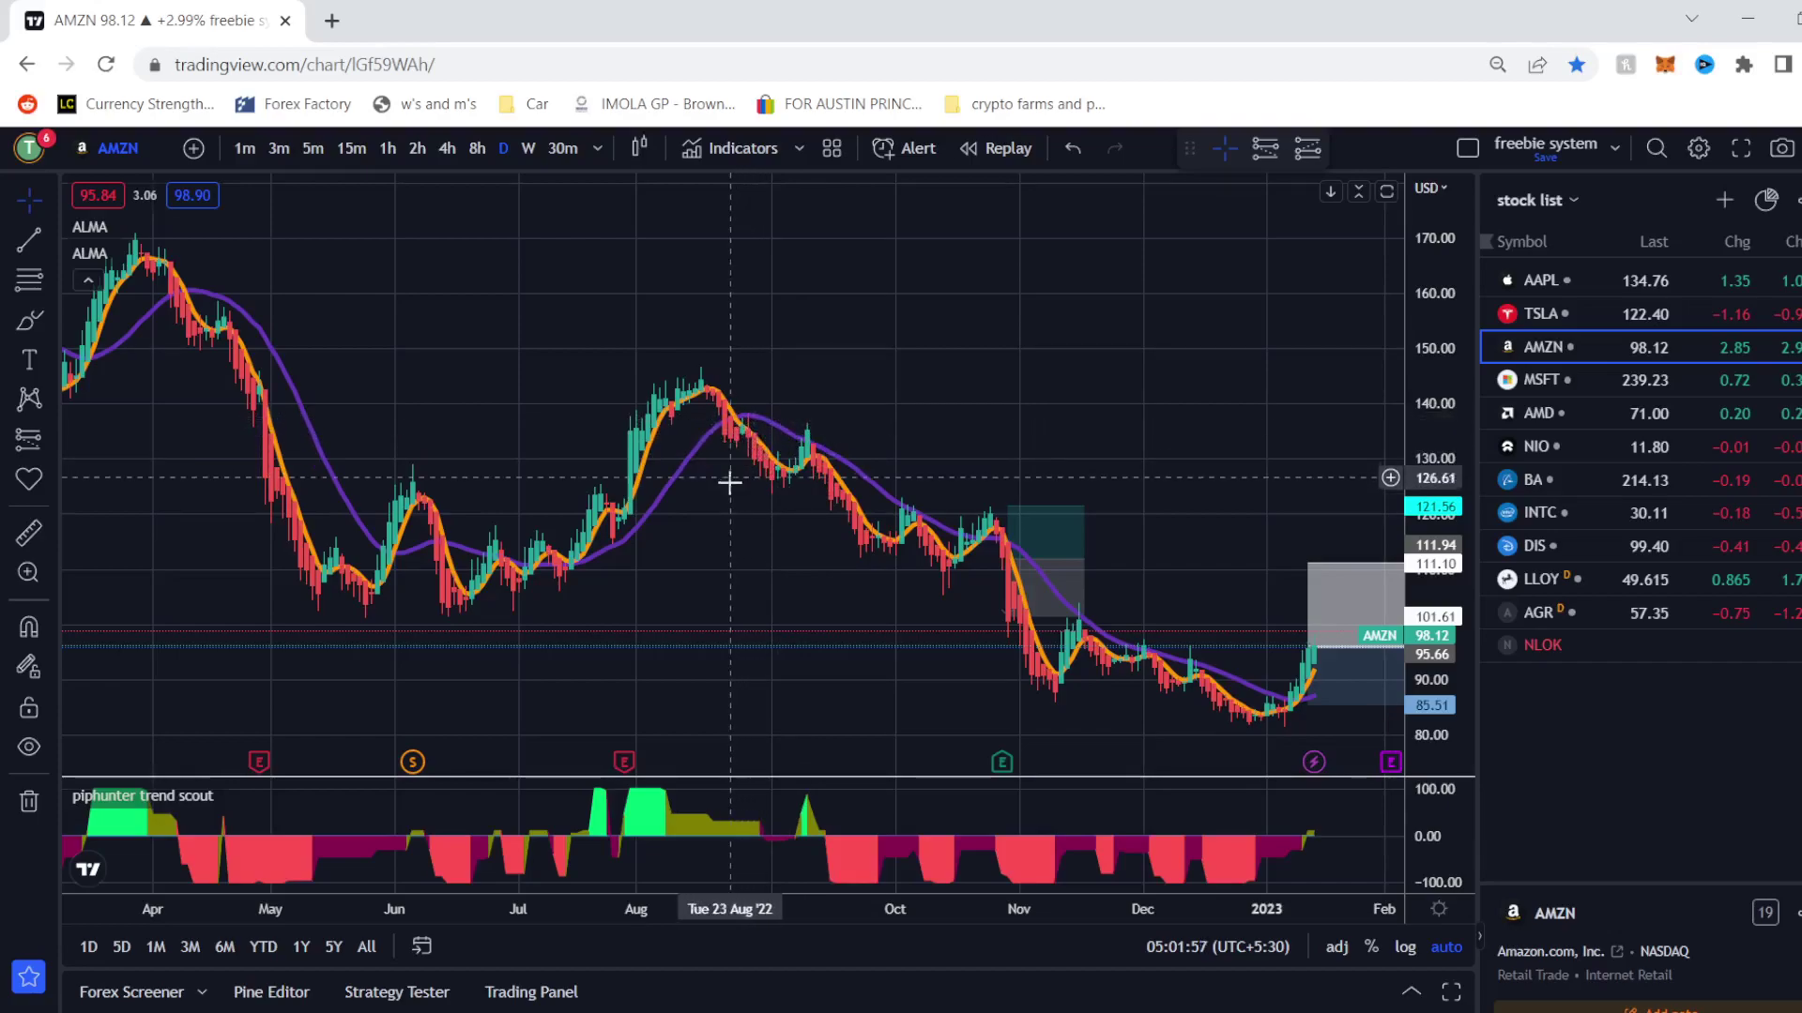
Place a mid-July AMZN long at 113.38, stop 105.35, target 135.23, ending late August.
{"action": "scroll", "coordinate": [714, 625], "scroll_direction": "left", "scroll_amount": 3}
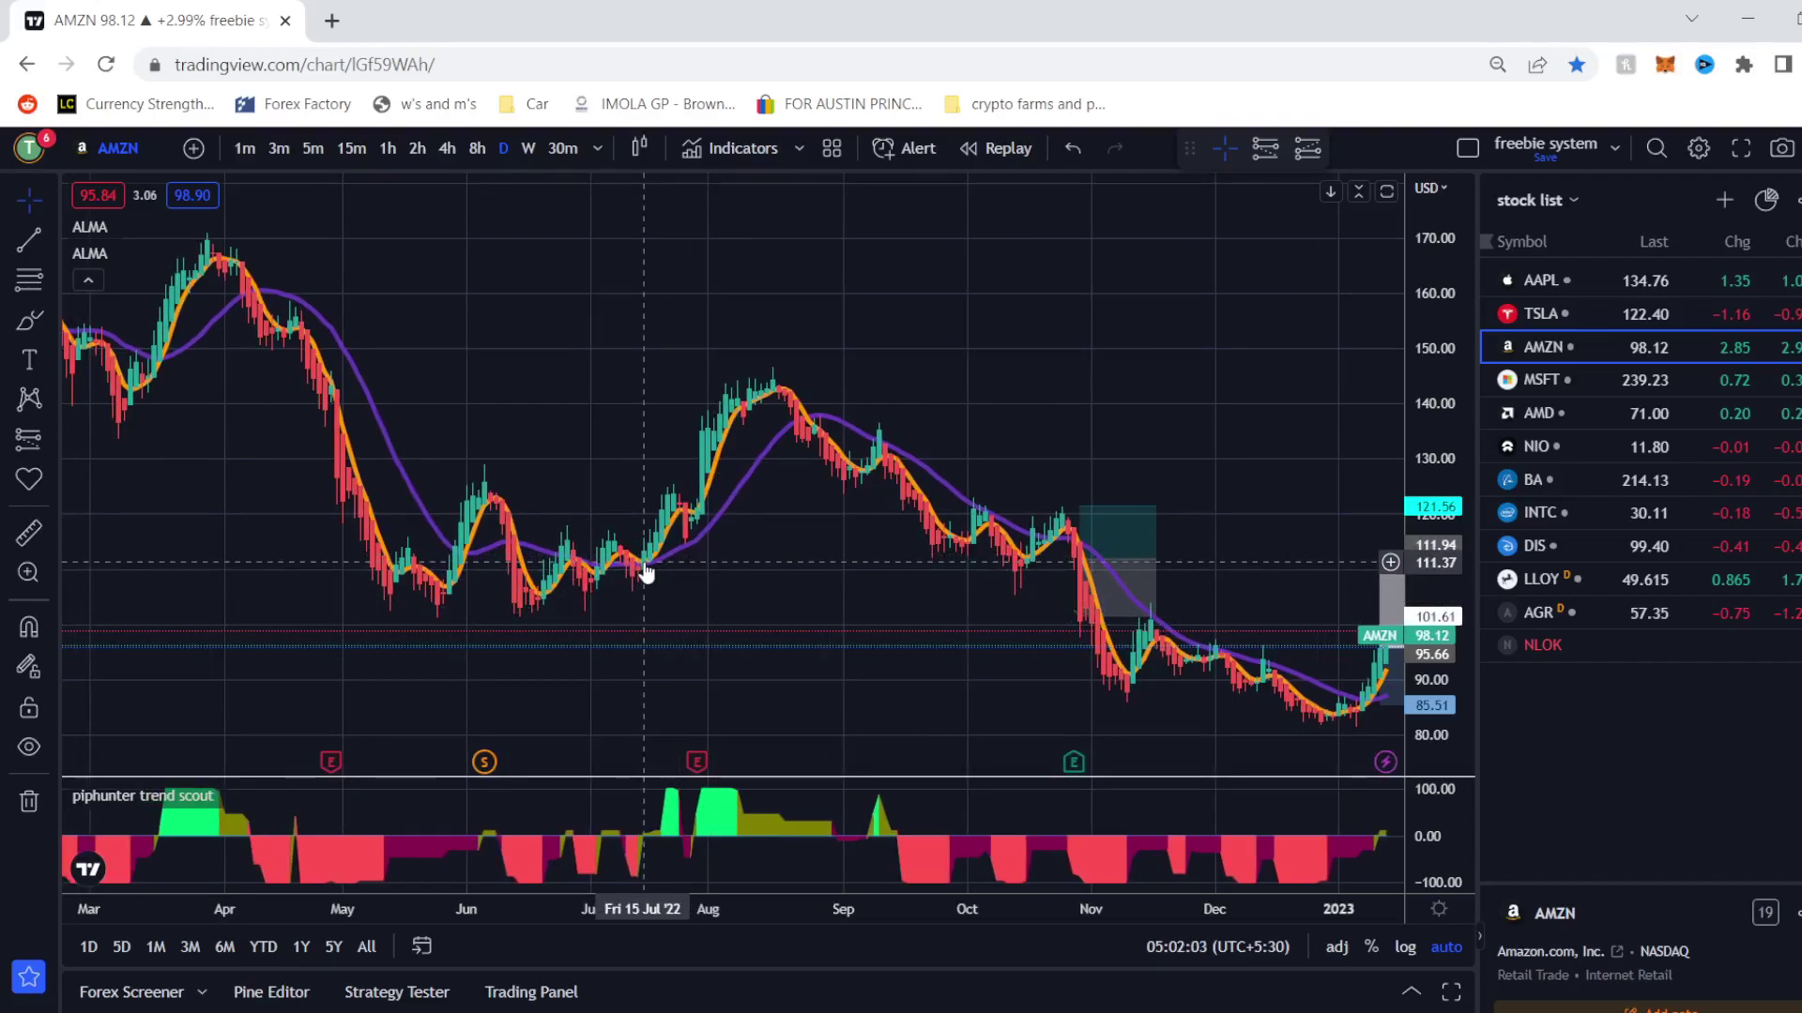
{"action": "left_click", "coordinate": [49, 441]}
{"action": "left_click", "coordinate": [140, 442]}
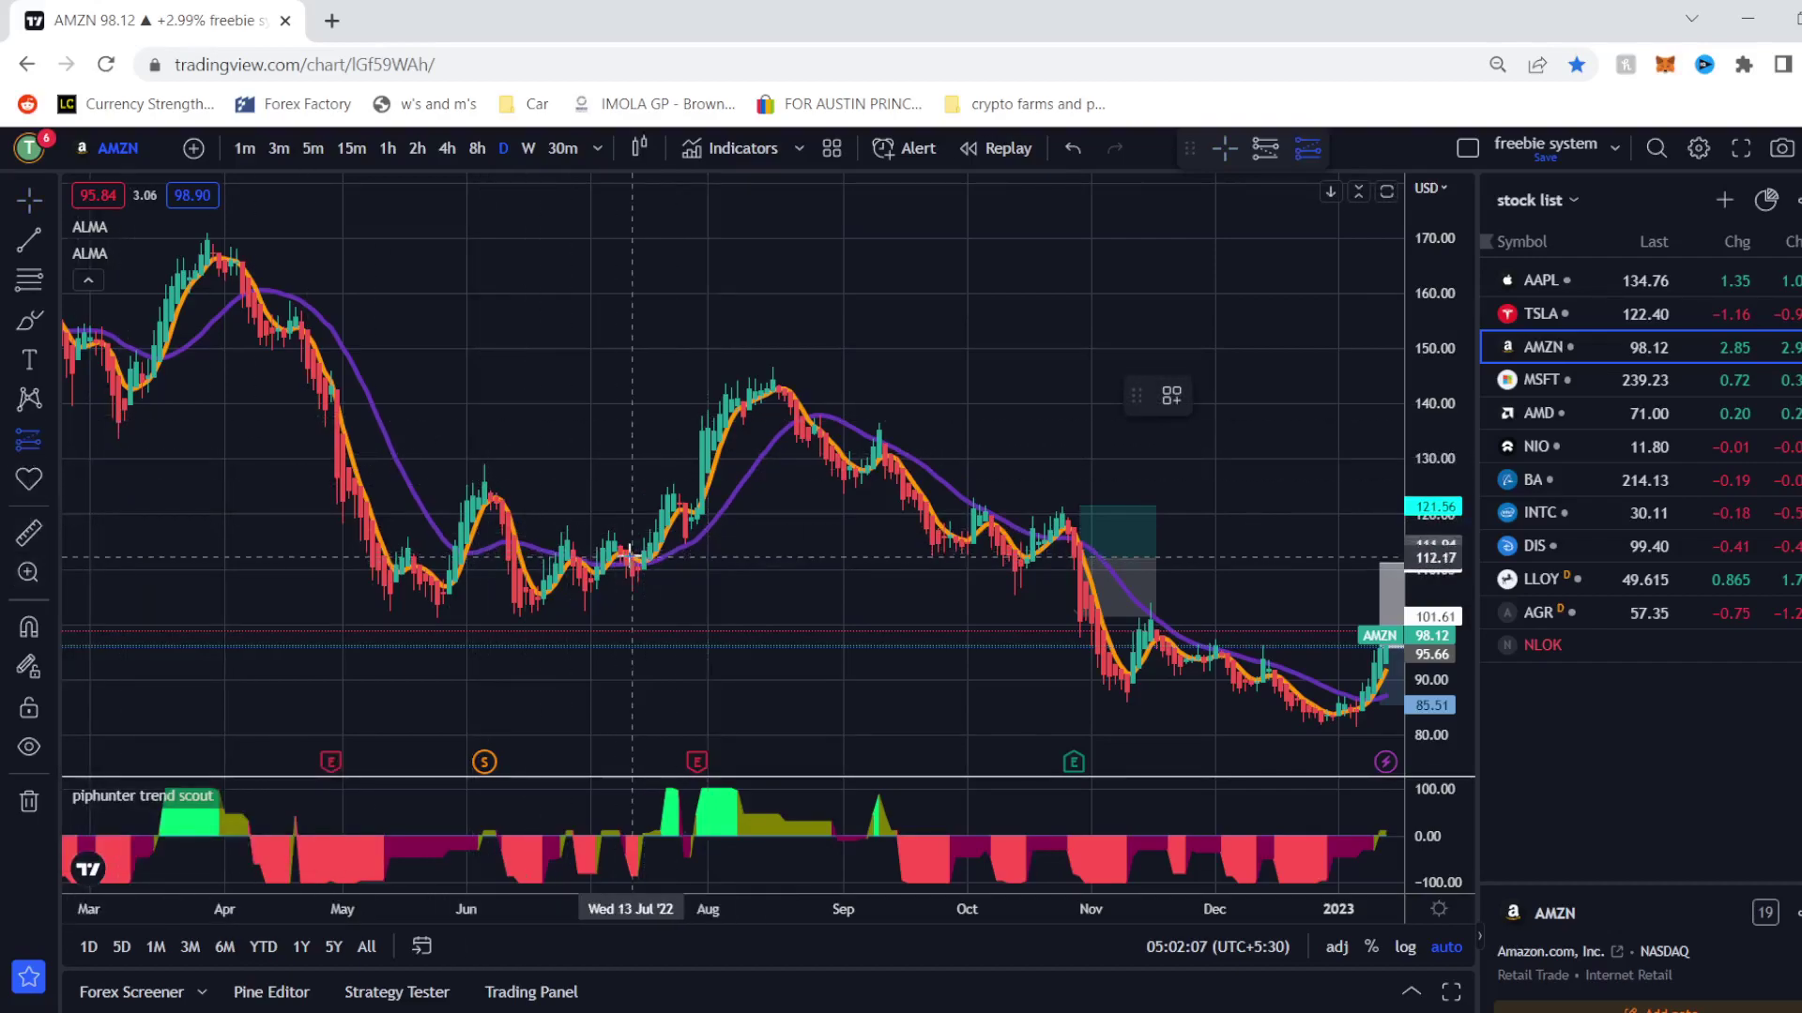
{"action": "left_click", "coordinate": [646, 550]}
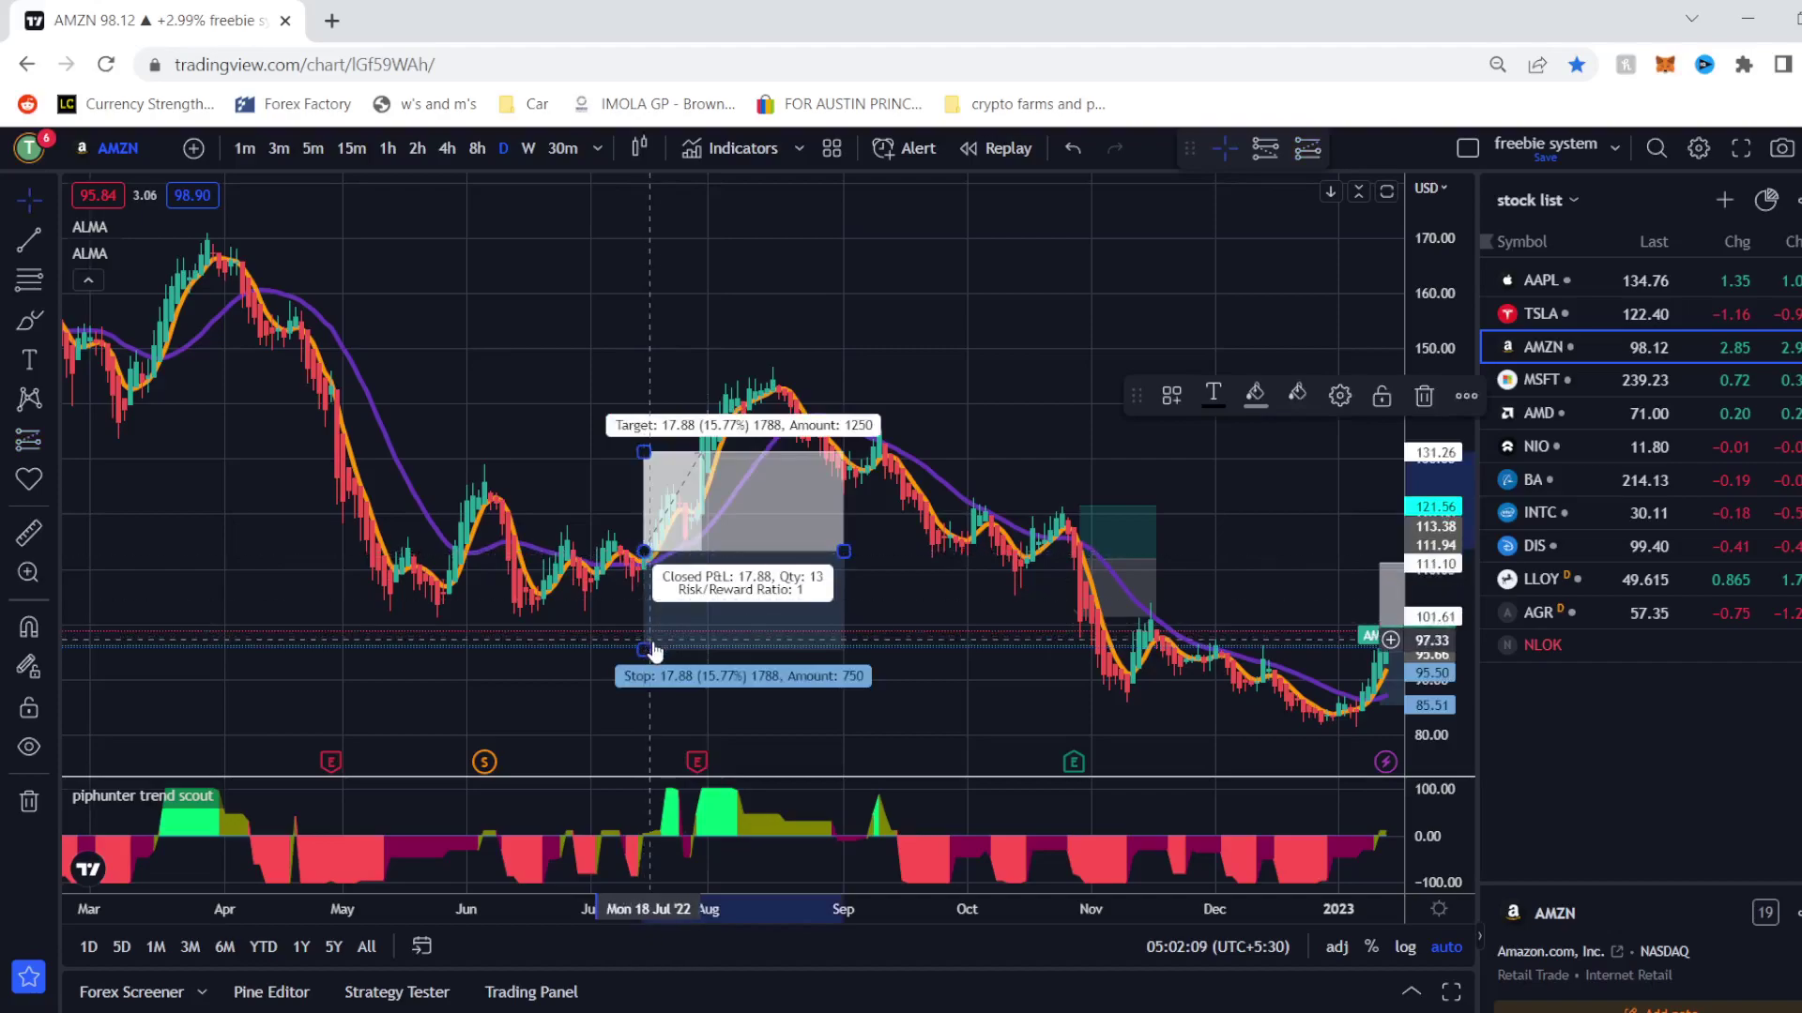
{"action": "left_click_drag", "start_coordinate": [645, 657], "coordinate": [647, 596]}
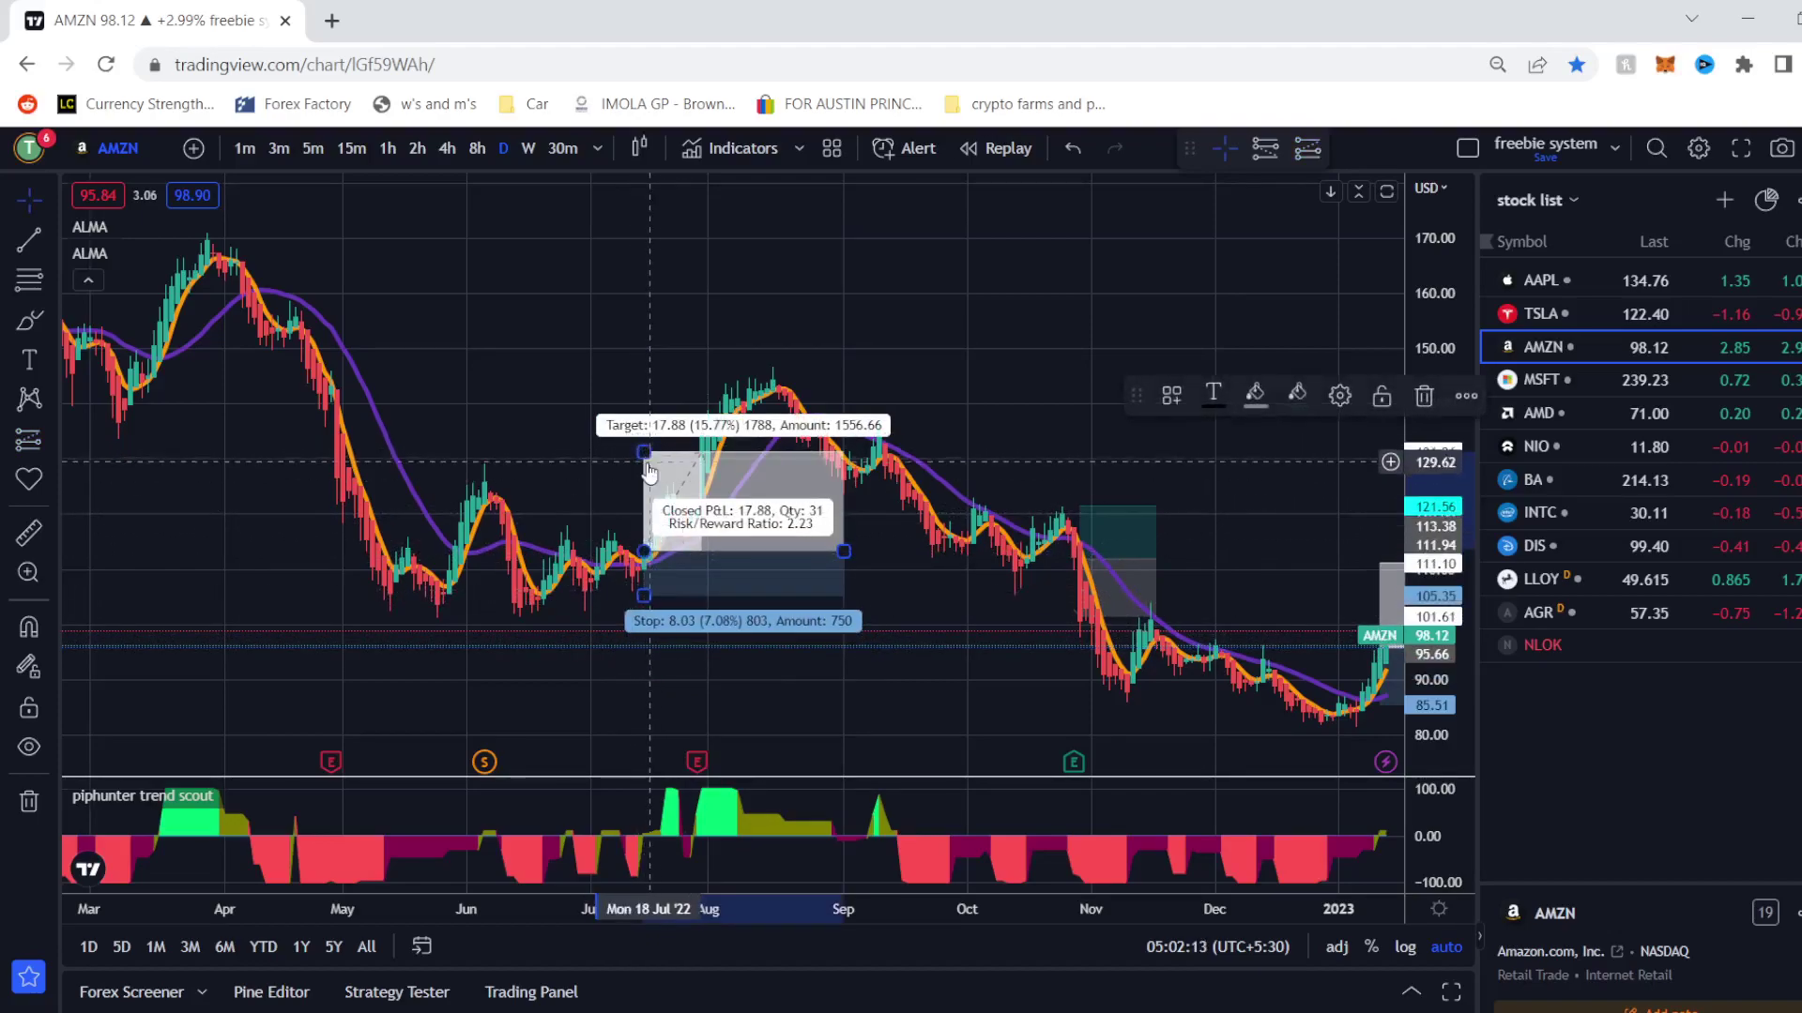
{"action": "mouse_move", "coordinate": [644, 452]}
{"action": "left_mouse_down"}
{"action": "mouse_move", "coordinate": [646, 409]}
{"action": "mouse_move", "coordinate": [645, 431]}
{"action": "left_mouse_up"}
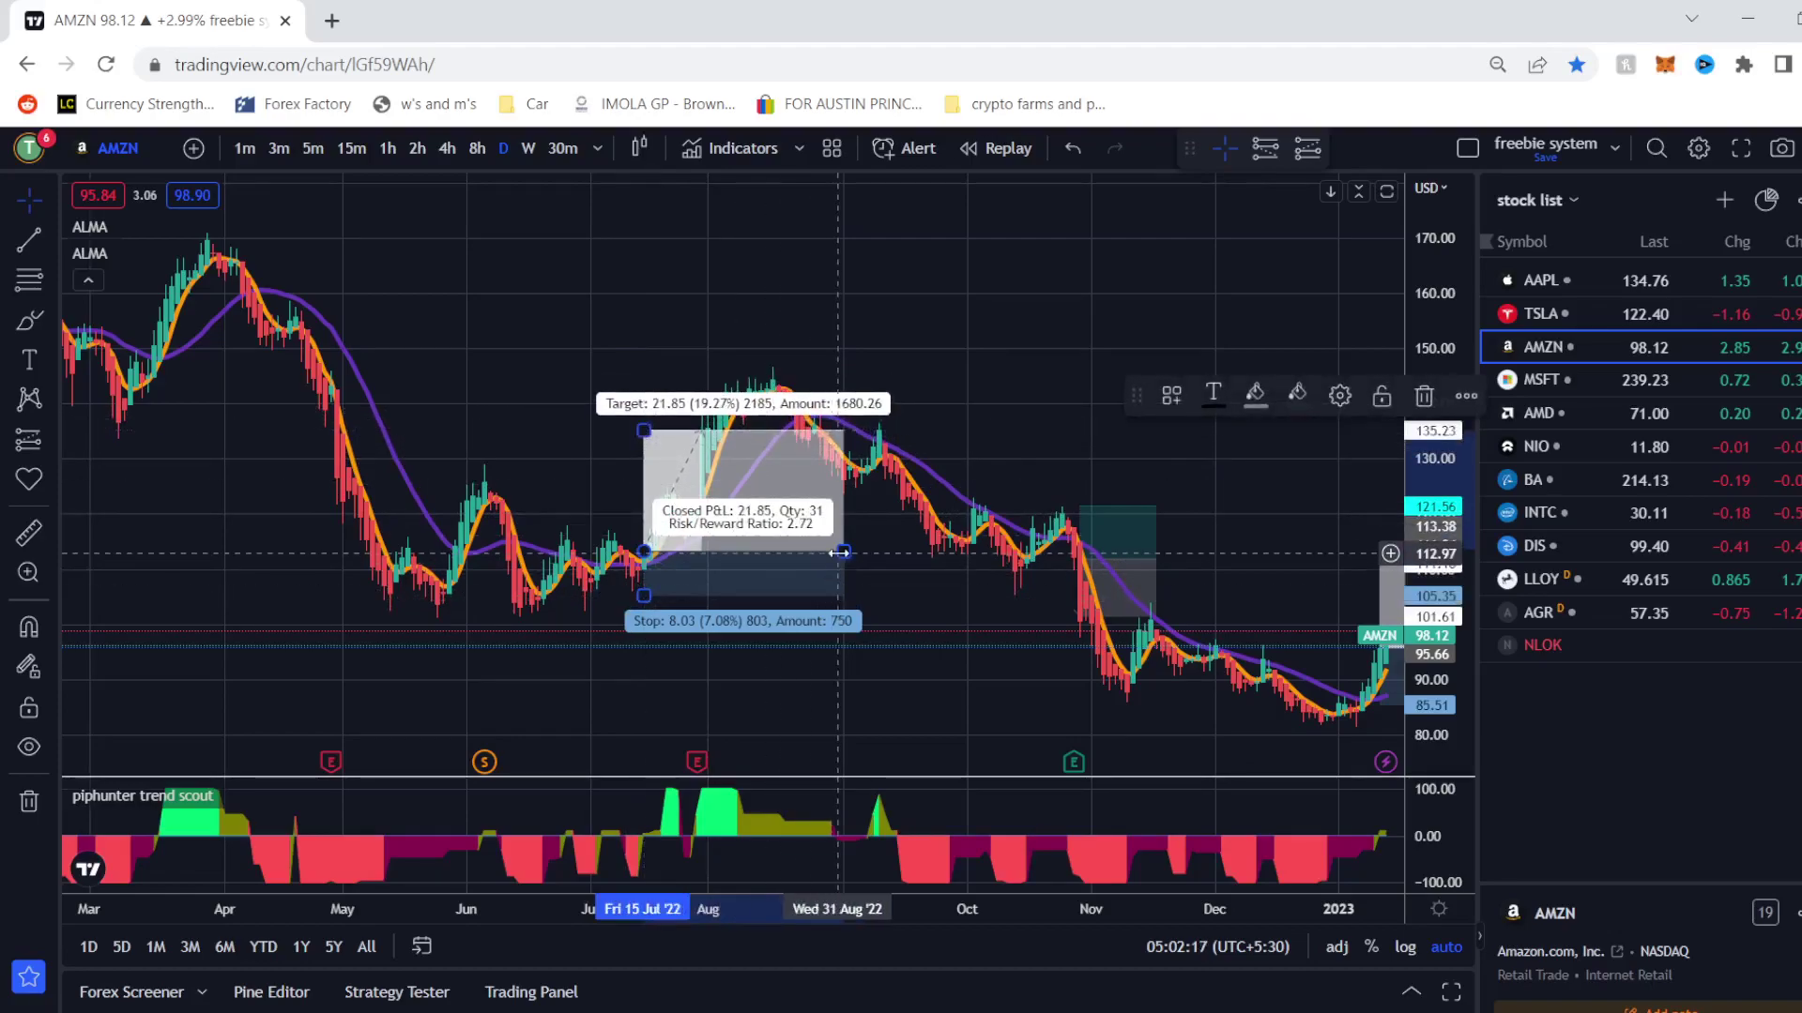
{"action": "left_click_drag", "start_coordinate": [844, 551], "coordinate": [795, 552]}
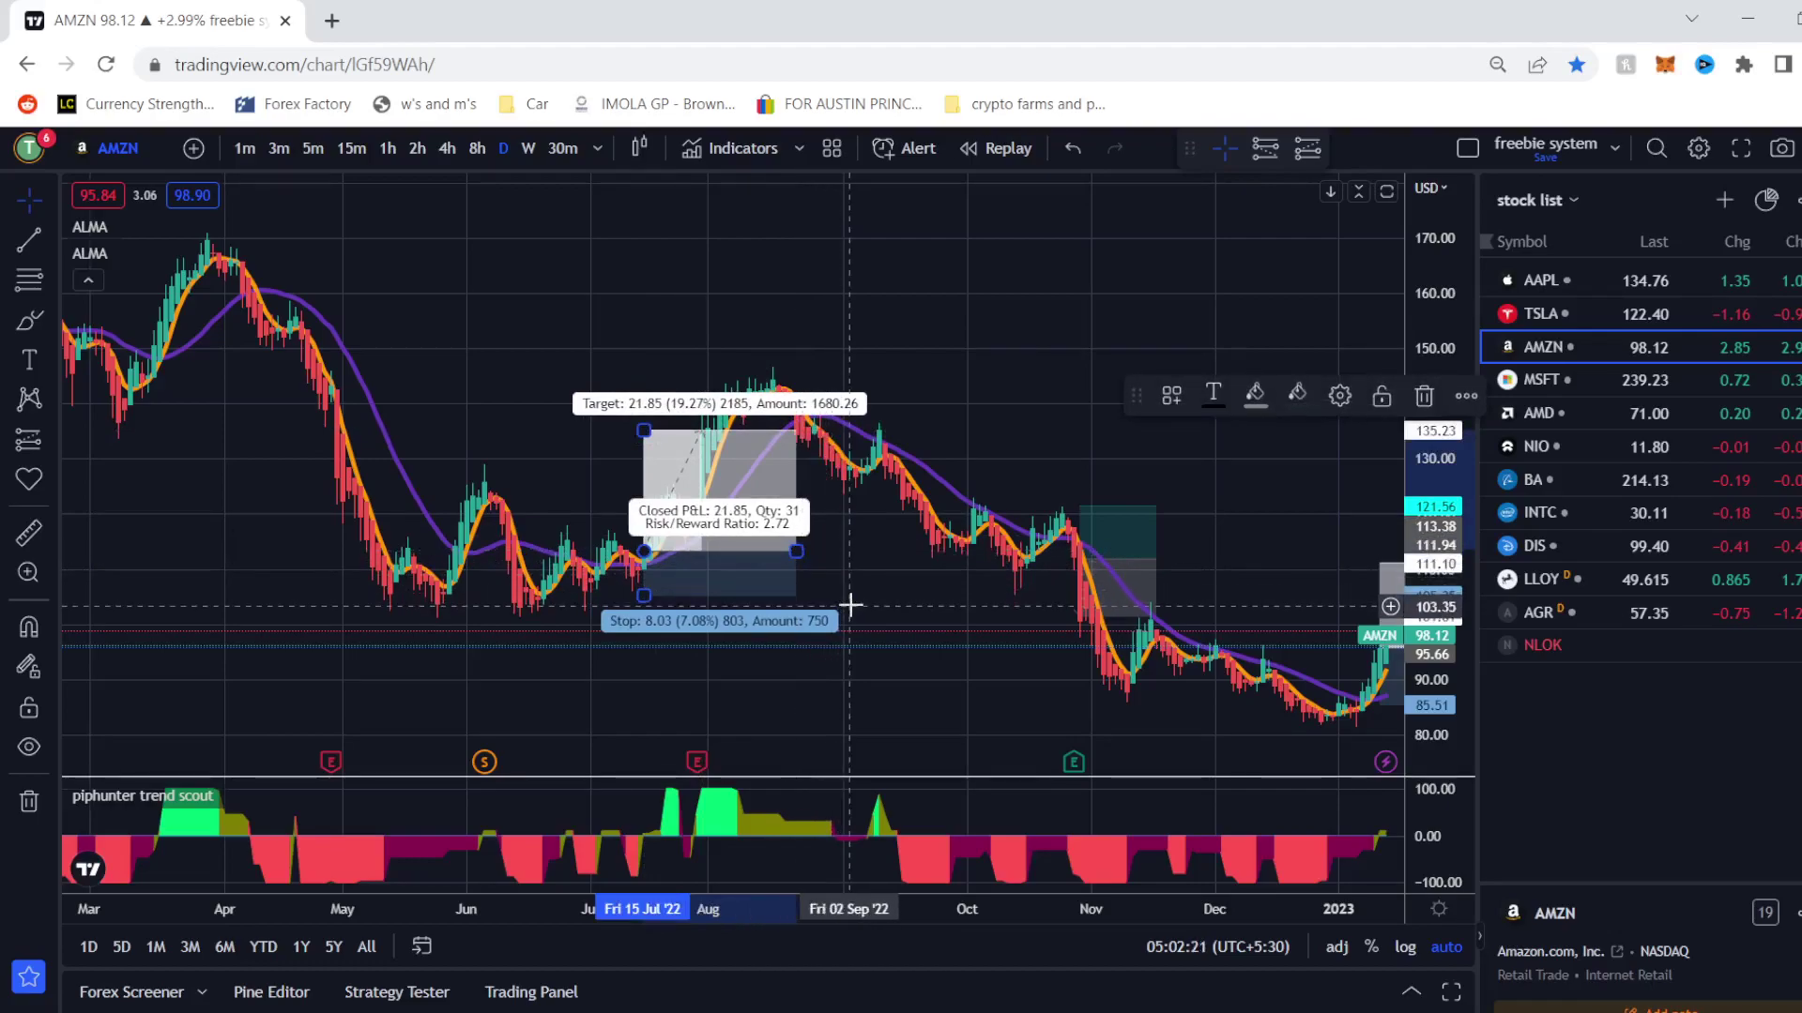
{"action": "left_click", "coordinate": [918, 660]}
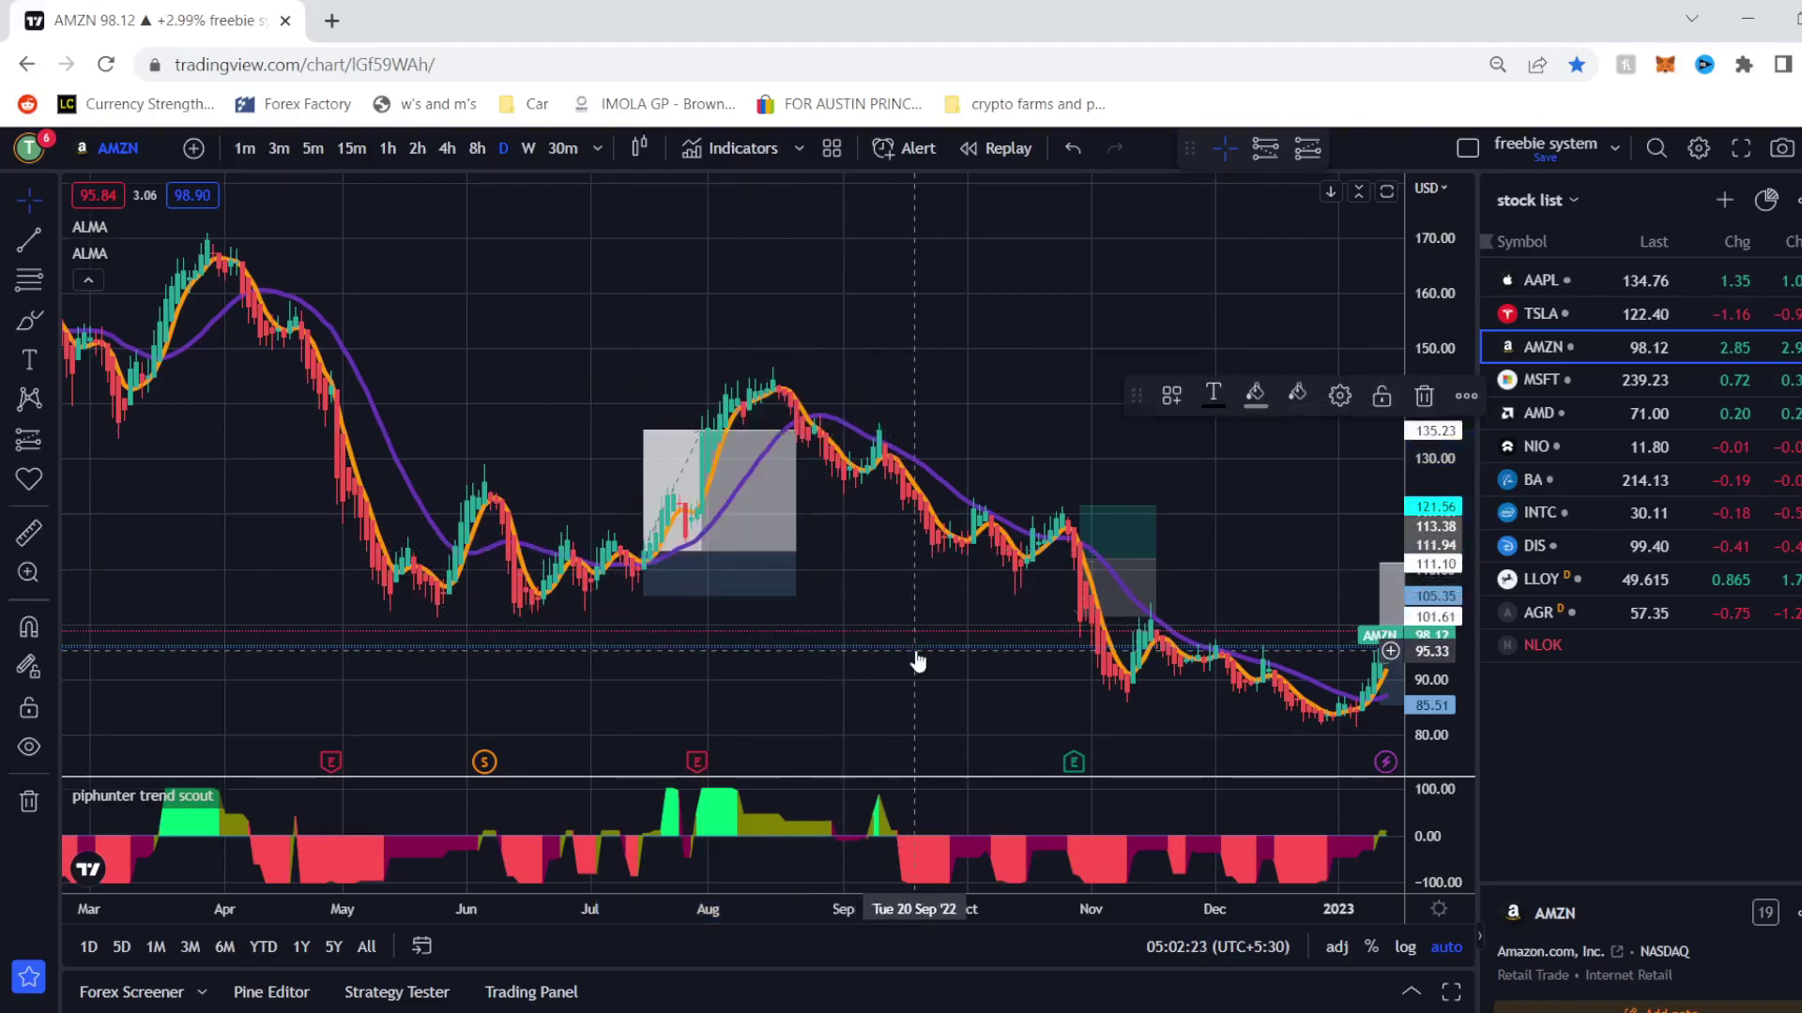
{"action": "scroll", "coordinate": [918, 661], "scroll_direction": "right", "scroll_amount": 5}
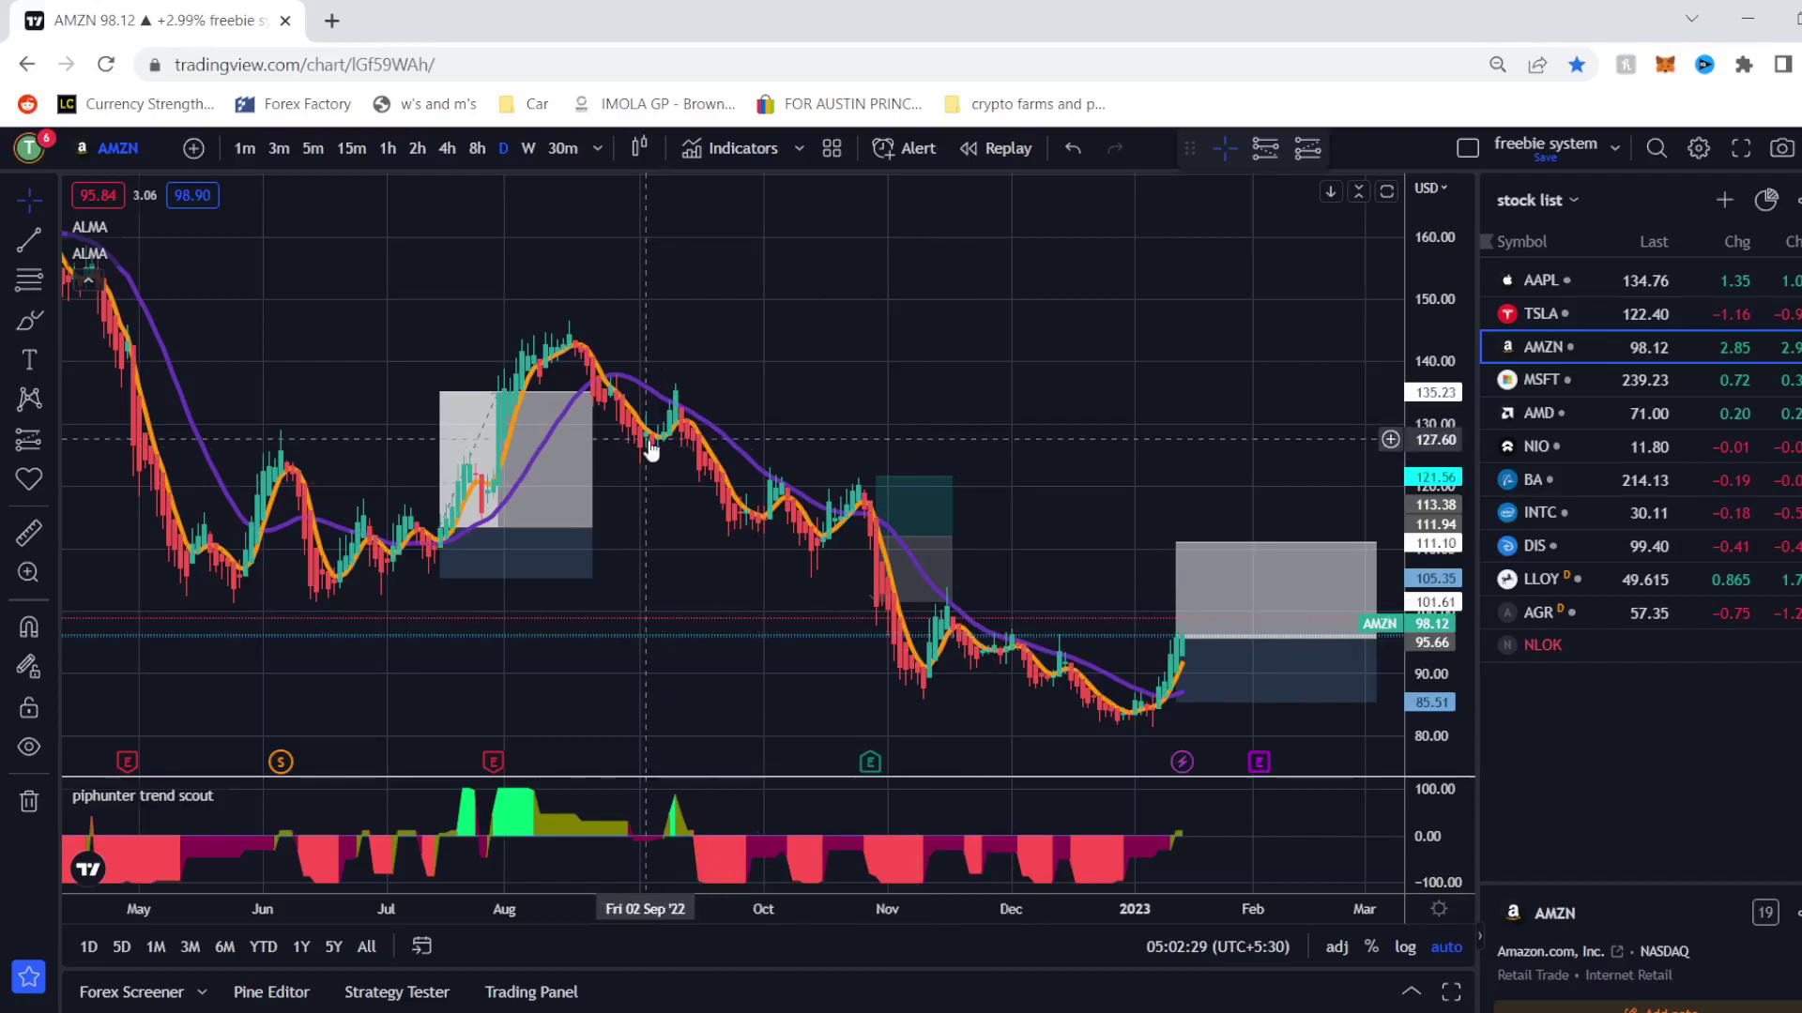
{"action": "mouse_move", "coordinate": [534, 557]}
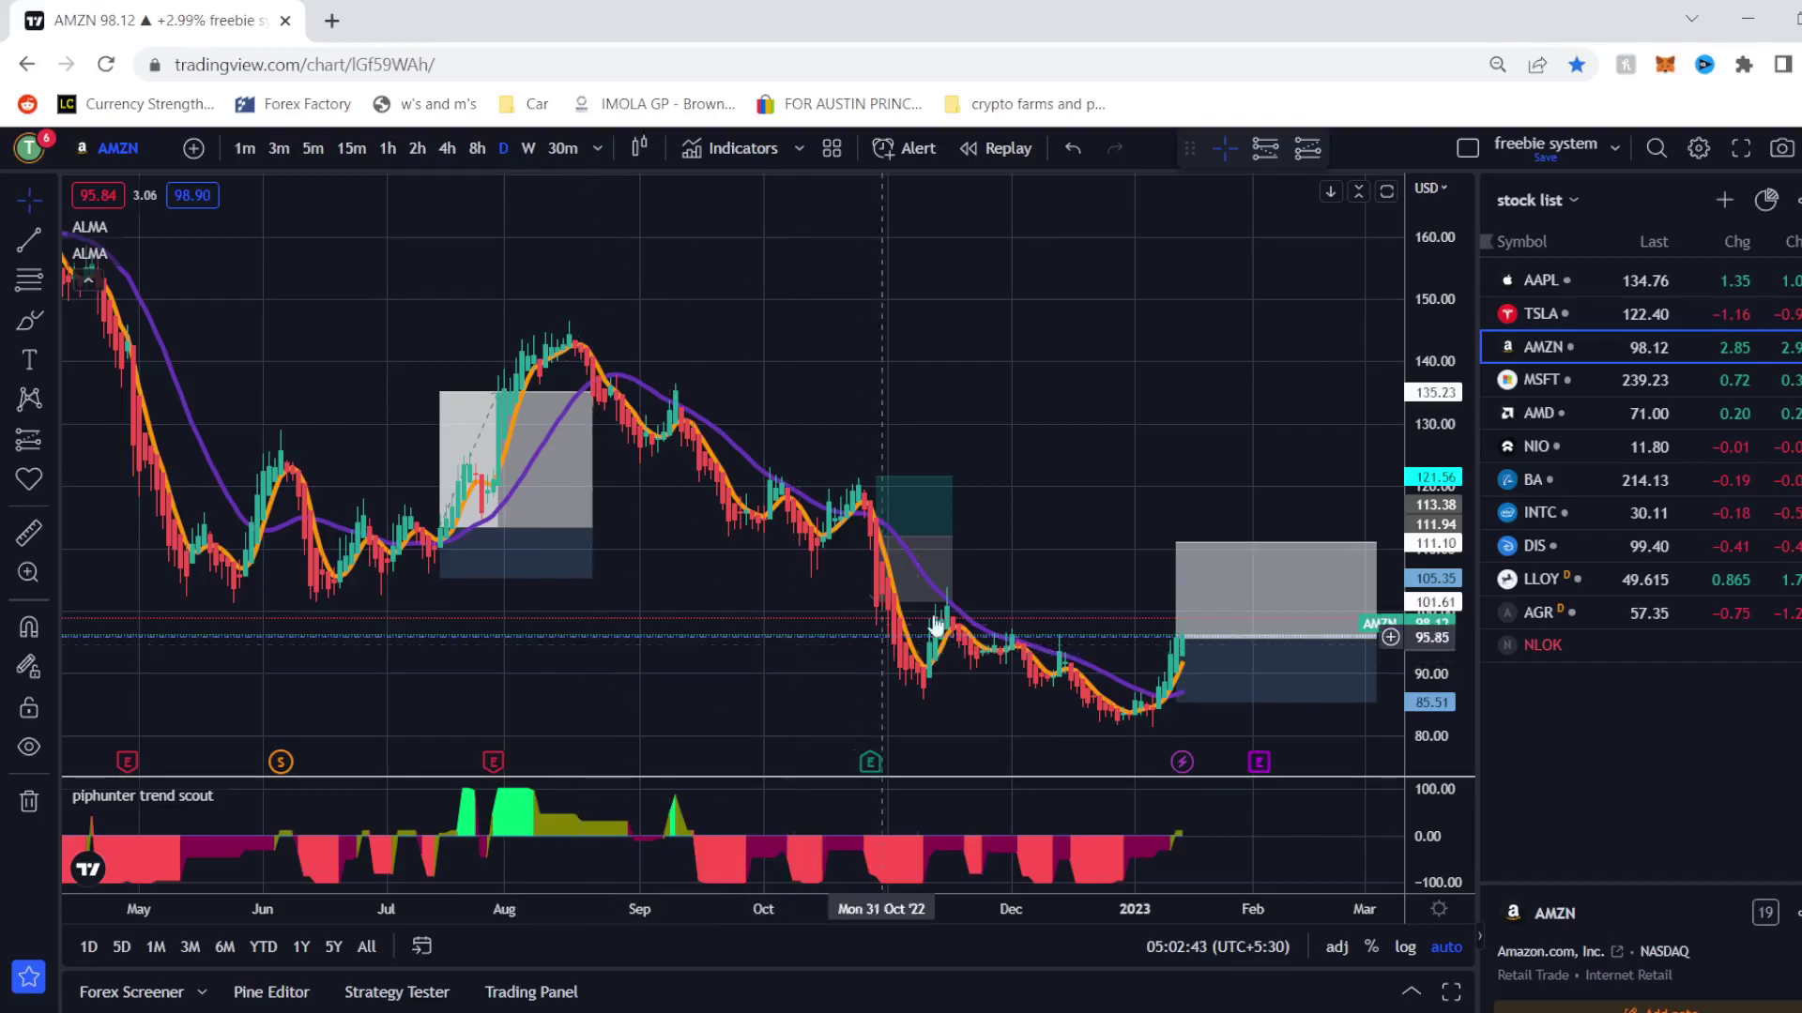
{"action": "scroll", "coordinate": [1024, 563], "scroll_direction": "right", "scroll_amount": 5}
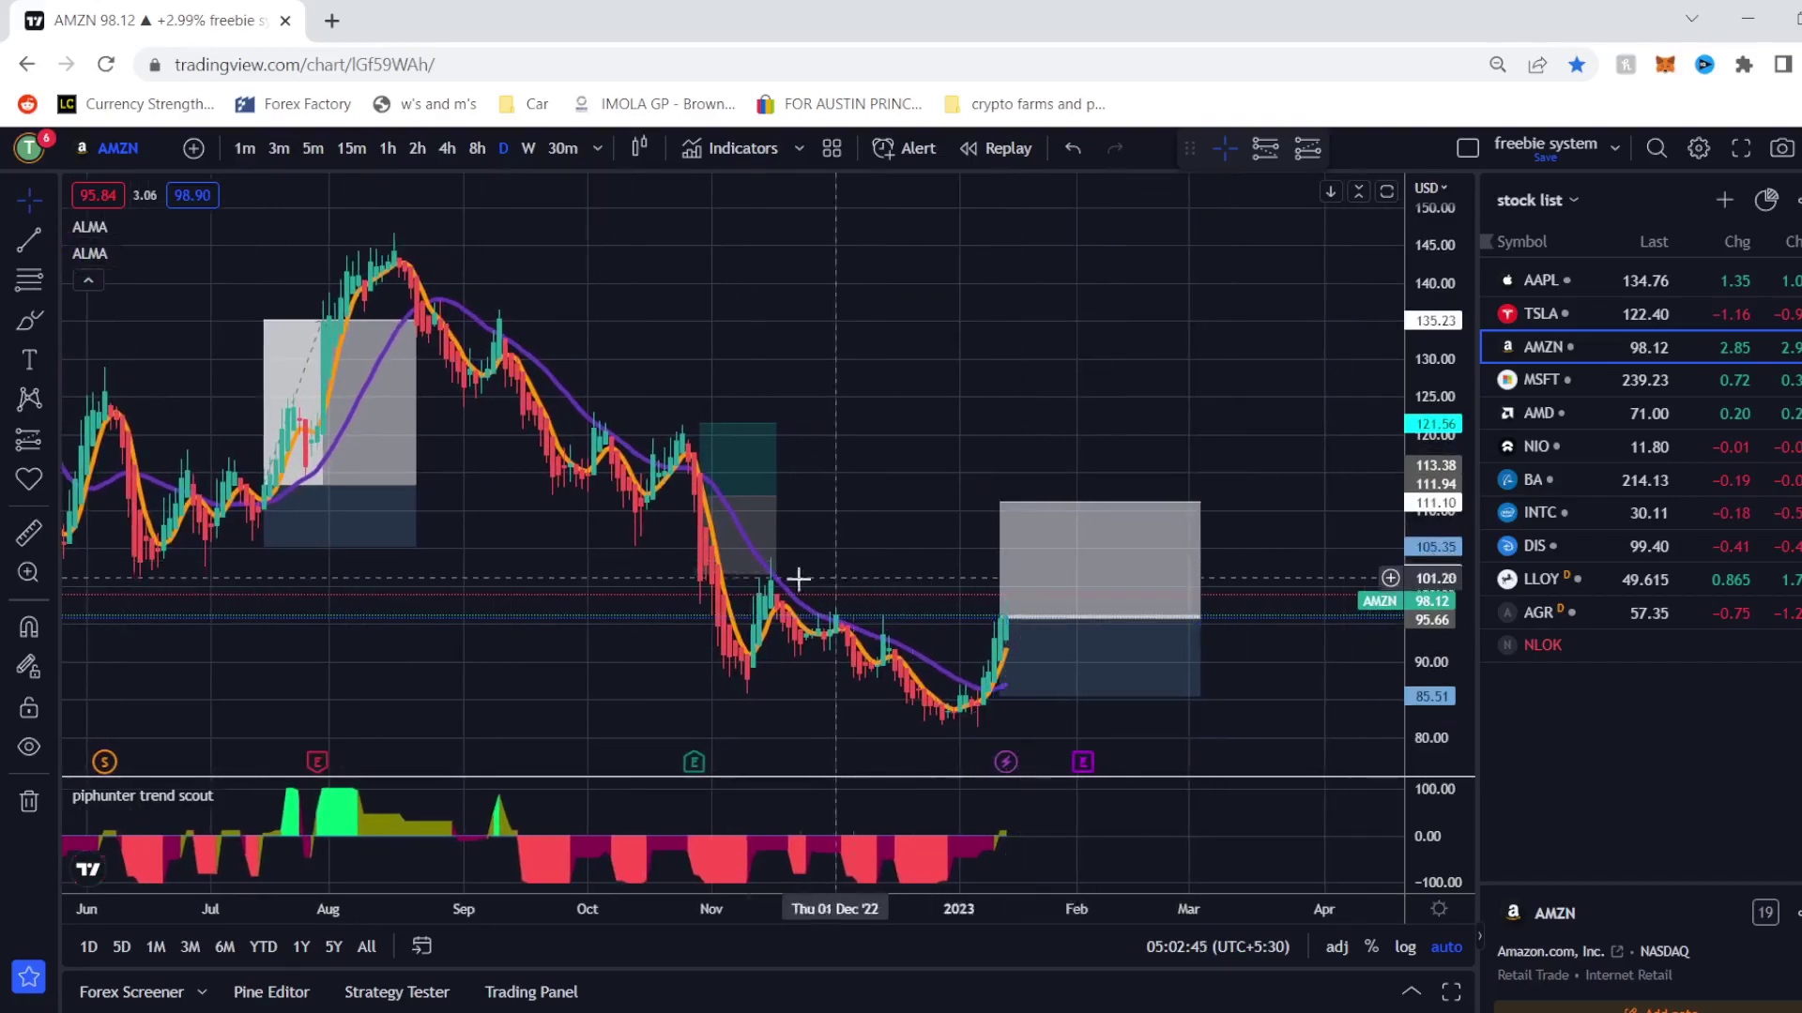